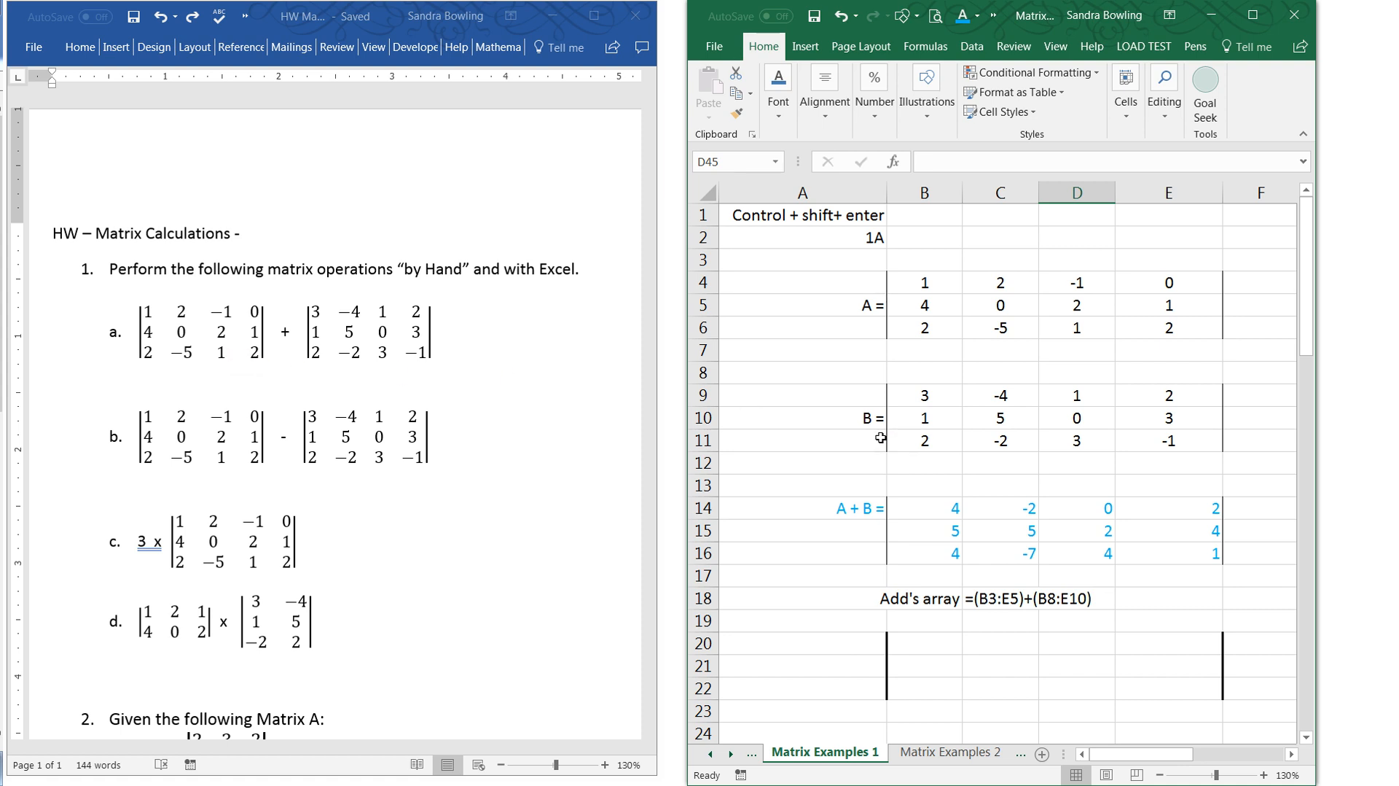
left_click(933, 284)
left_click(1009, 283)
left_click(1087, 281)
left_click(1145, 282)
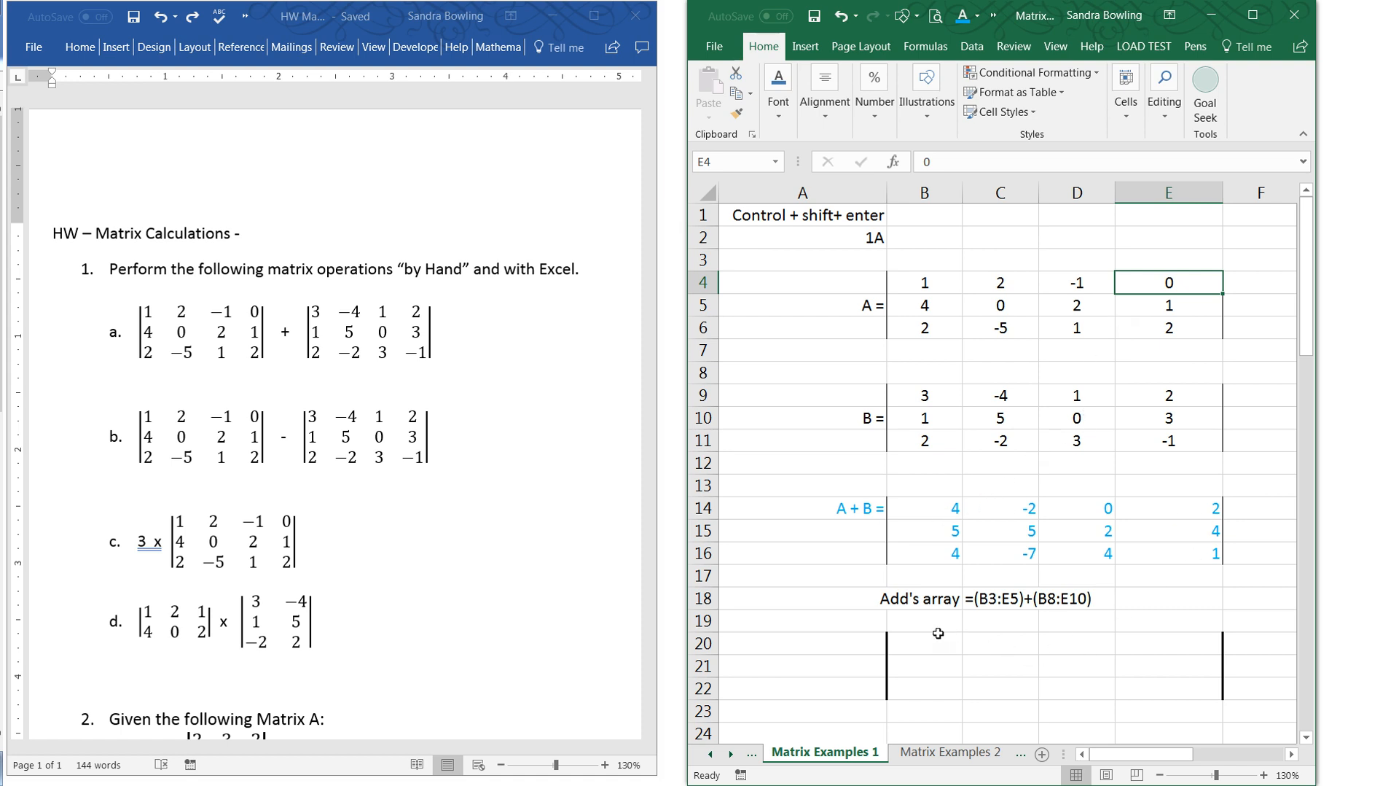
- Try to add matrices A and B in B20:E22 with the ordinary formula =B4:E6+B9:E11, and clear the entry from B20
left_click_drag(937, 645, 1155, 680)
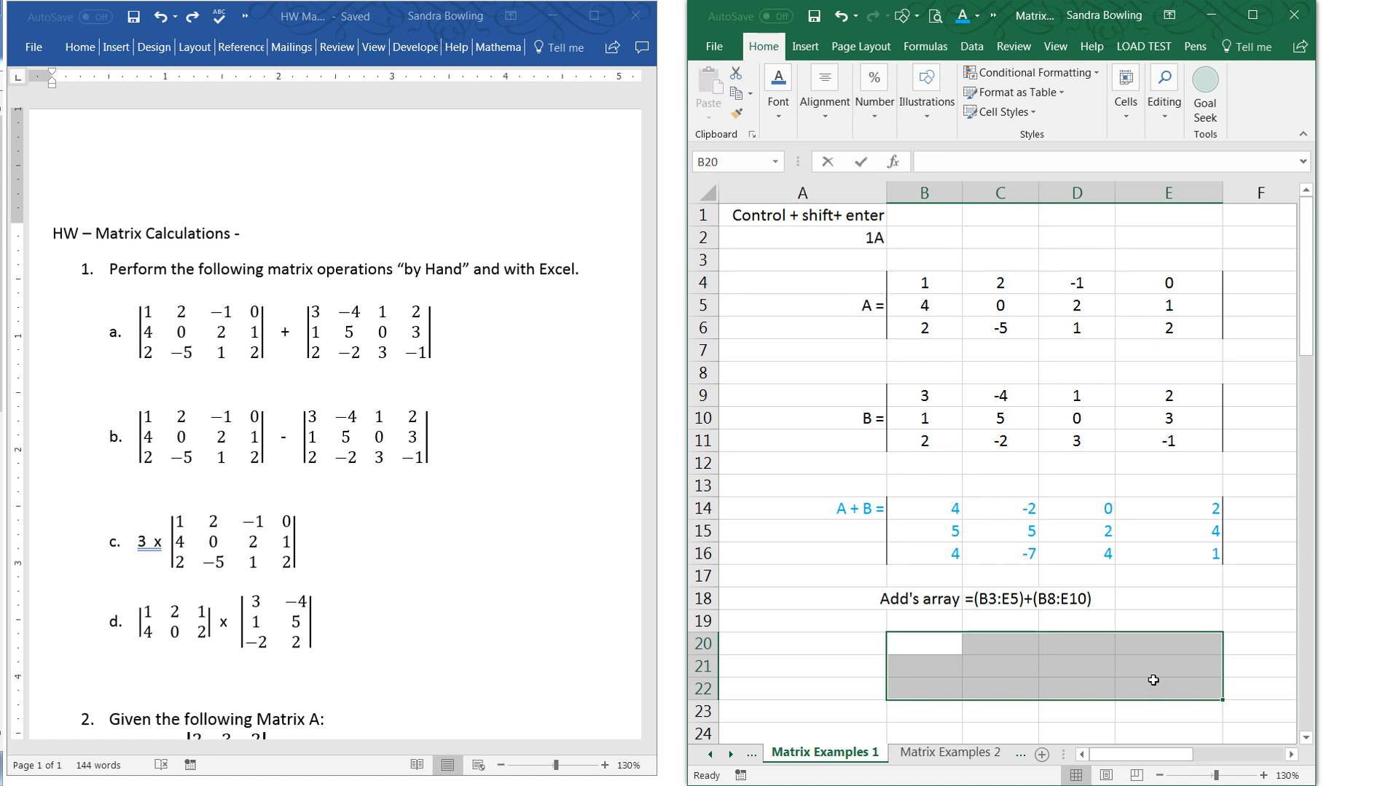
type("=")
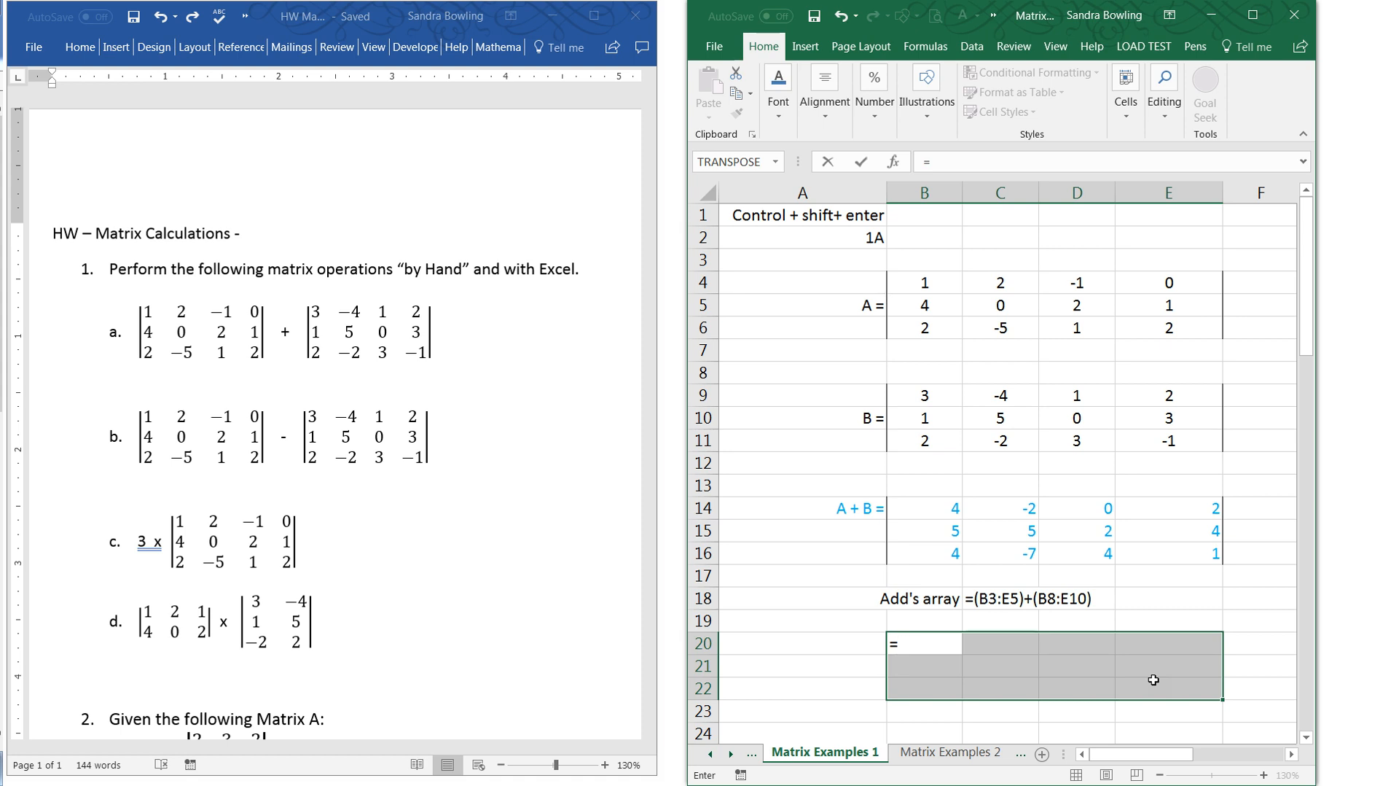
left_click_drag(947, 286, 1131, 337)
type("+")
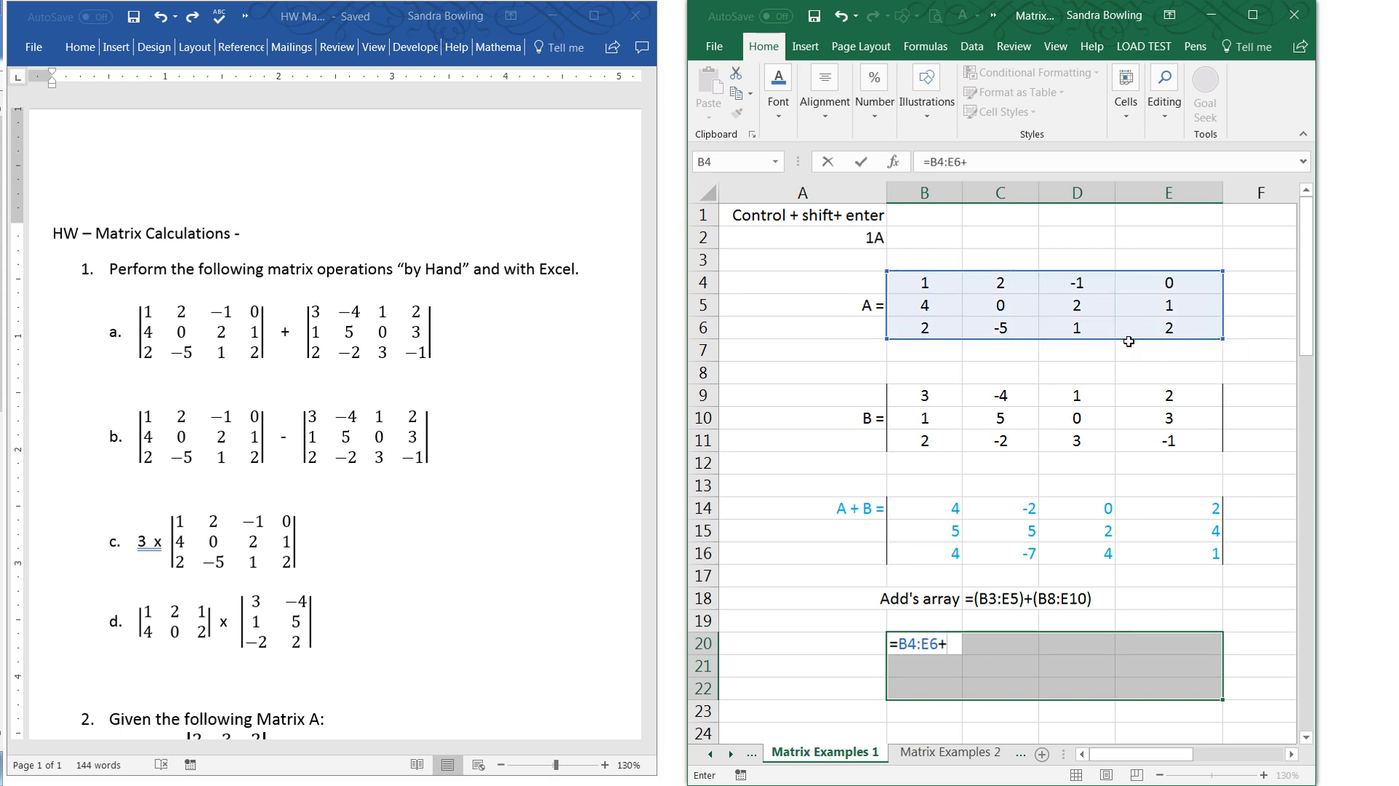
left_click_drag(956, 394, 1152, 446)
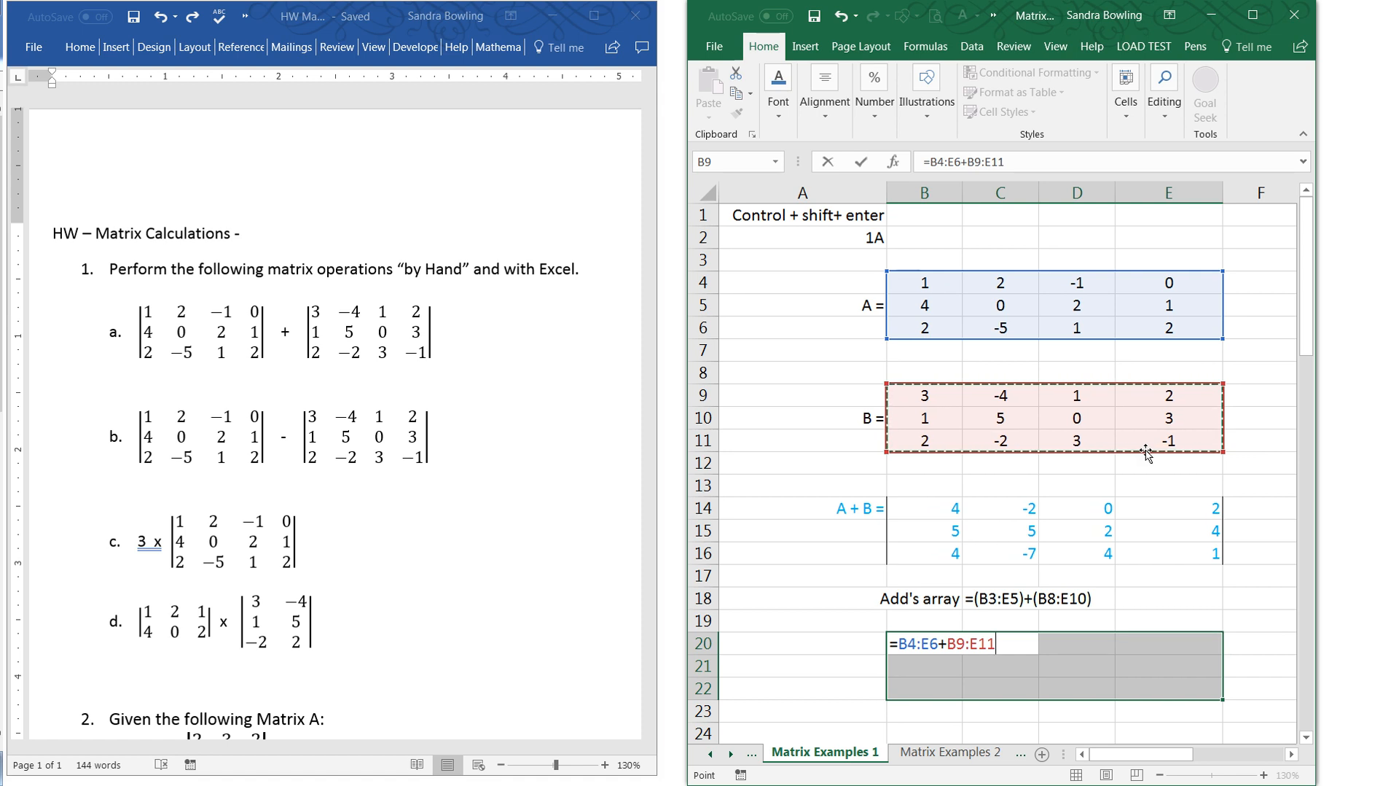
key("Return")
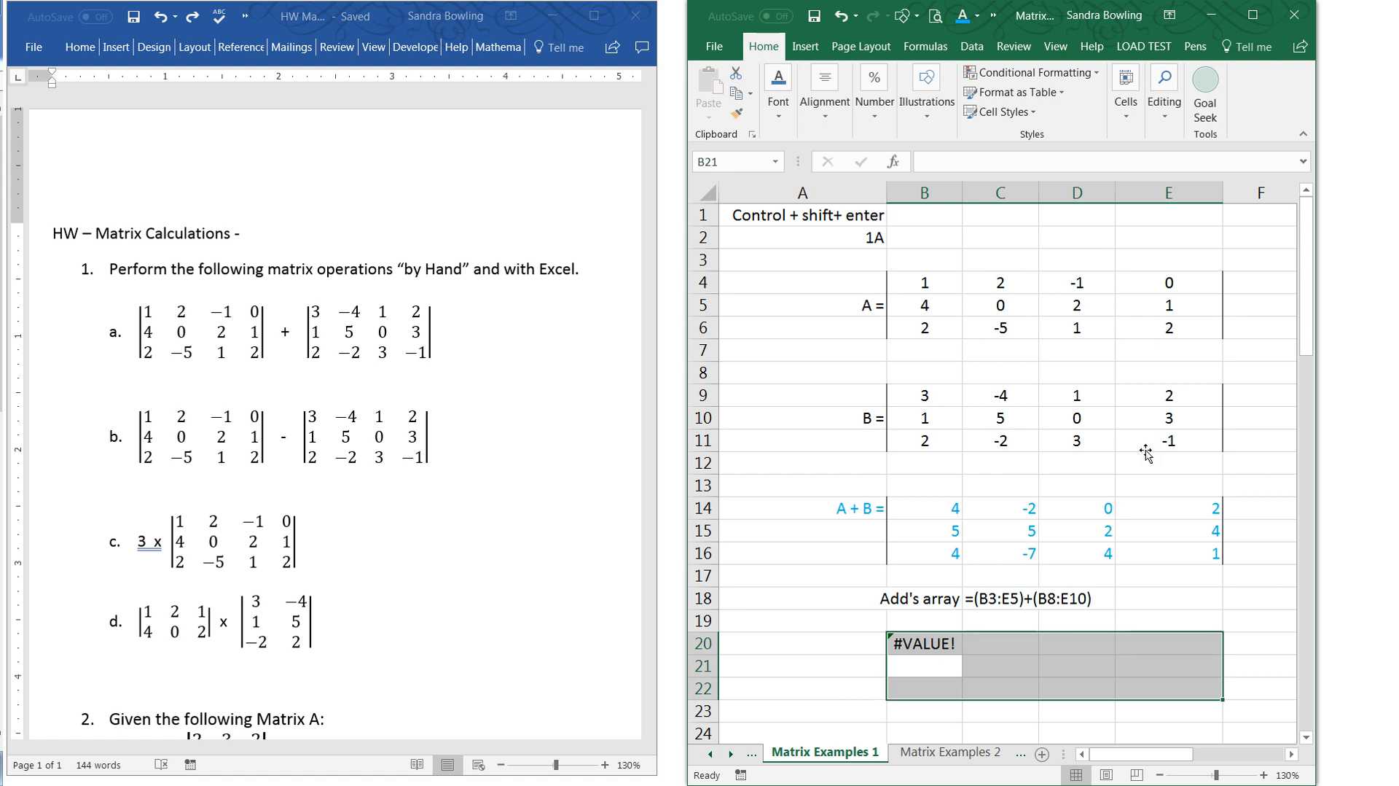
key("Up")
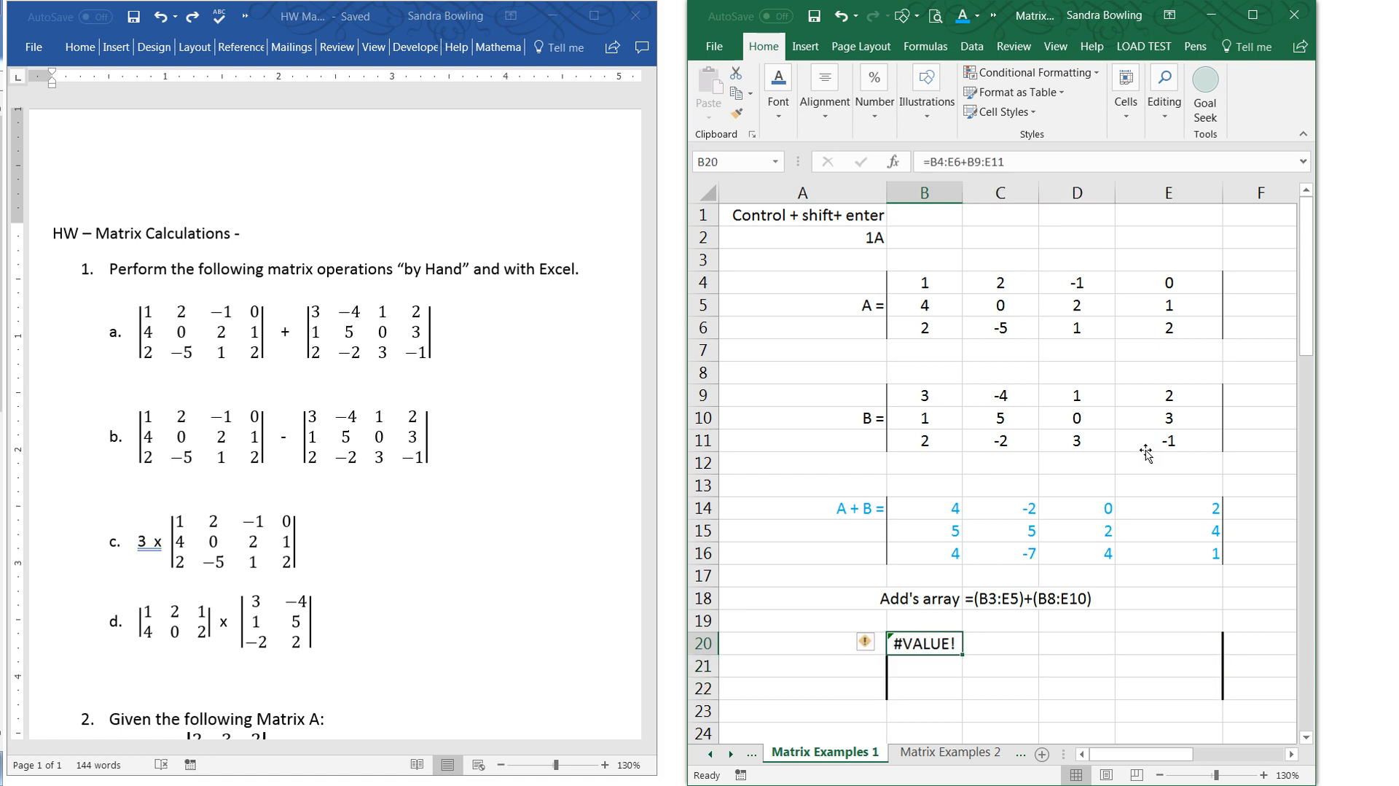
key("Delete")
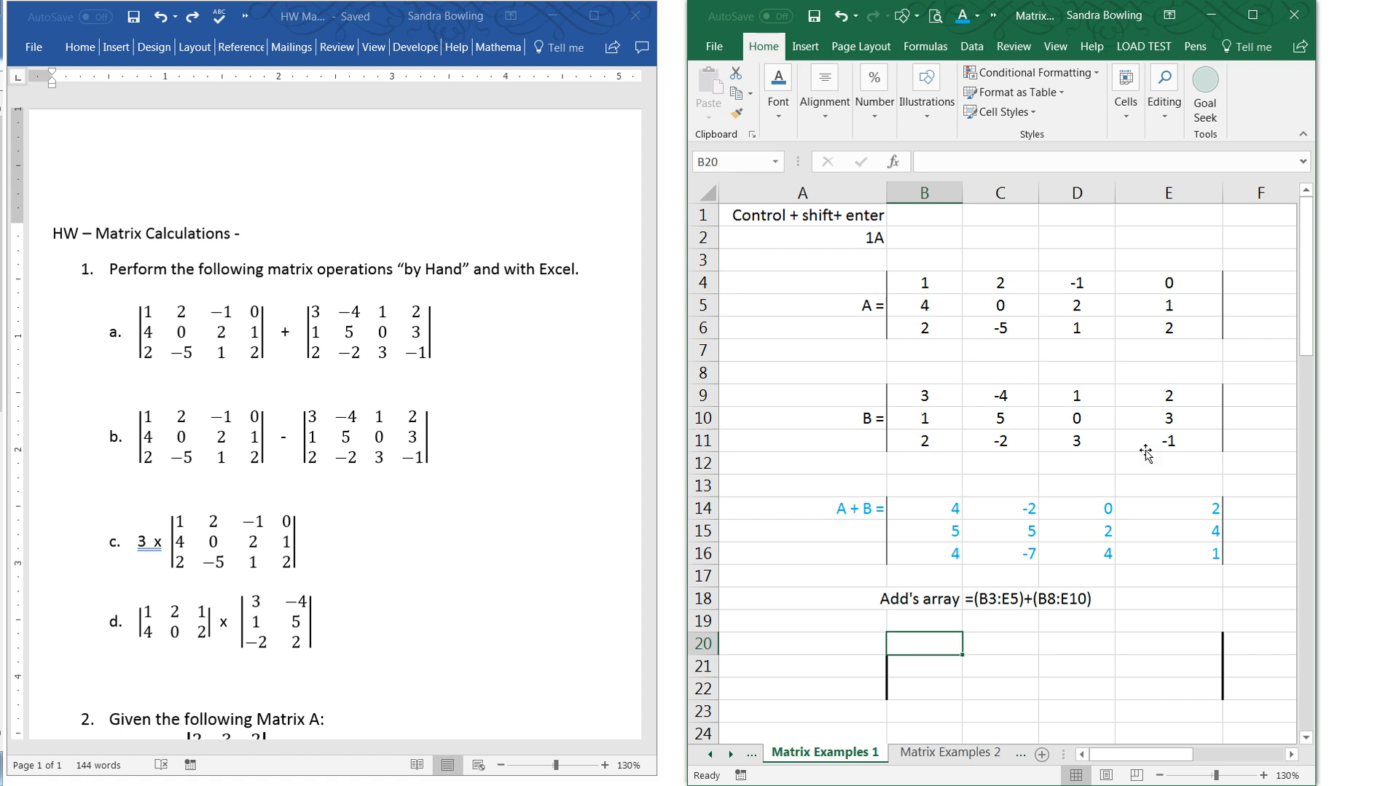
- Colour the "Control + shift+ enter" note in cell A1 dark red
left_click(794, 220)
left_click(793, 120)
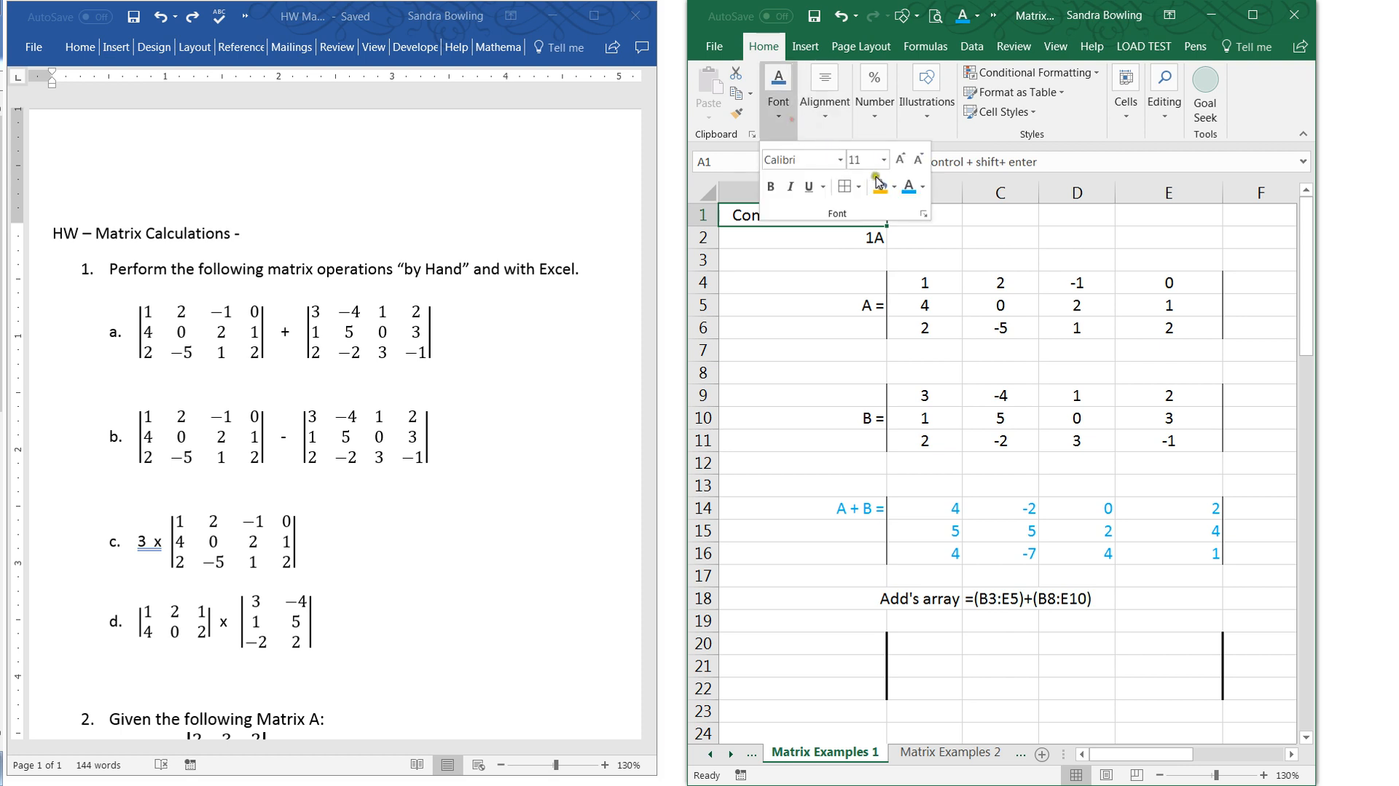
left_click(924, 187)
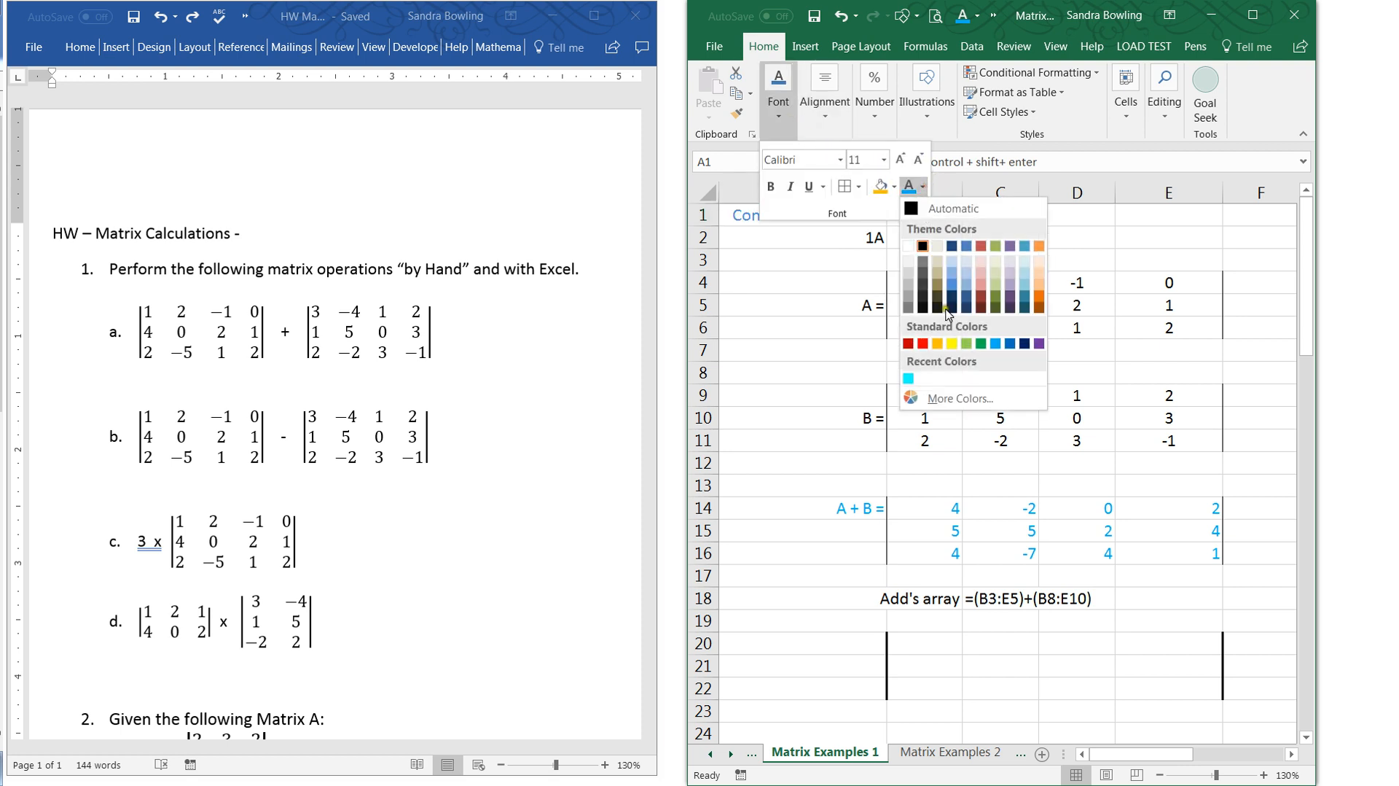
left_click(908, 347)
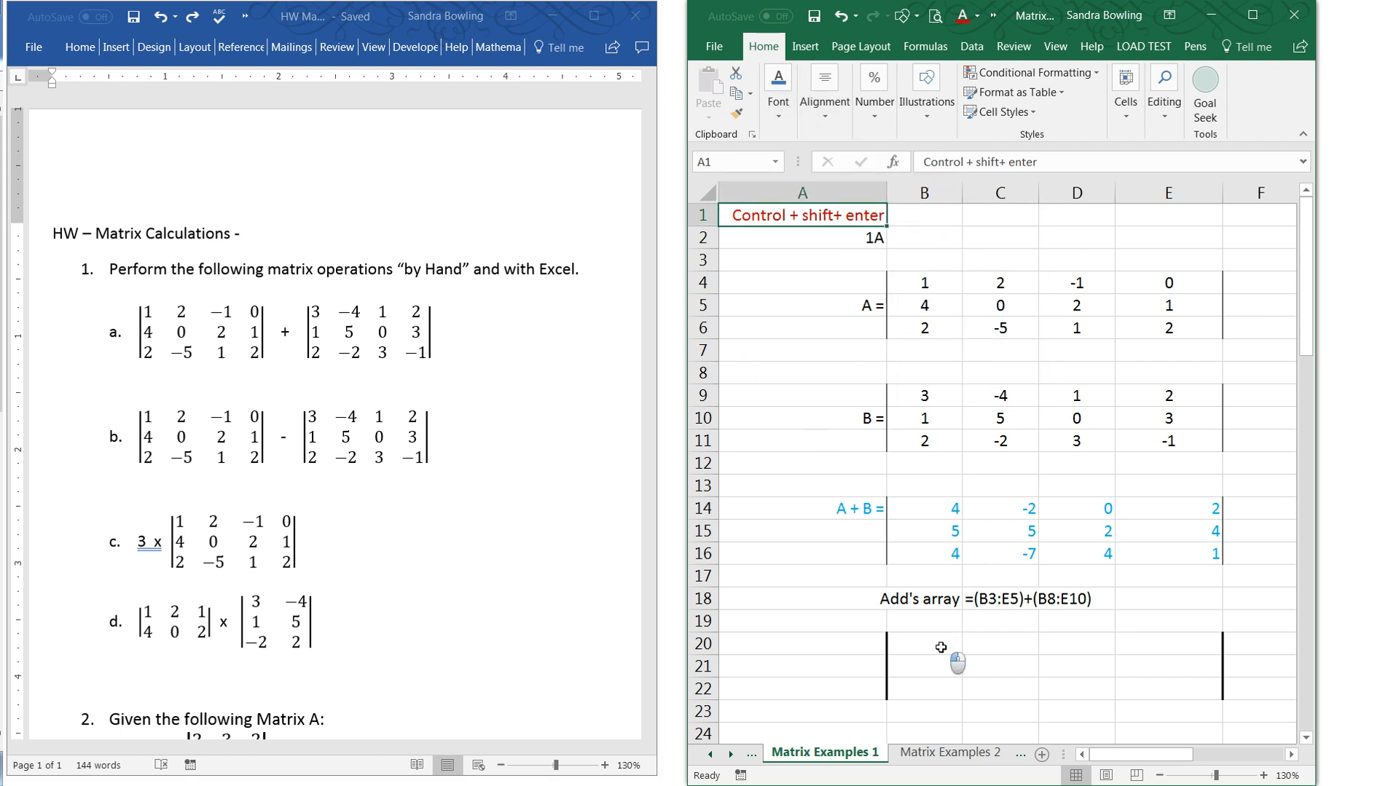
- Add matrices A and B of problem 1A by entering =B4:E6+B9:E11 as an array formula across B20:E22
left_click_drag(952, 648, 1165, 694)
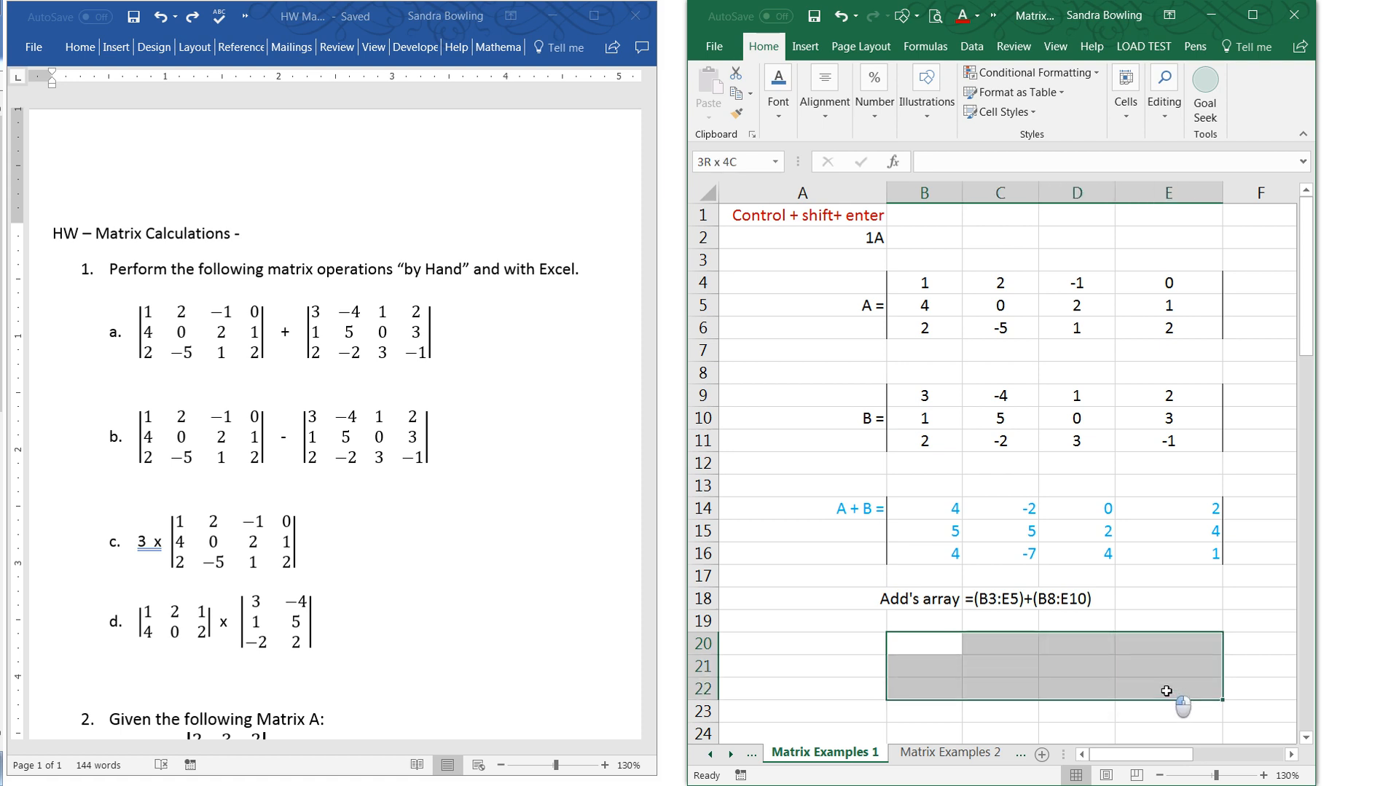
type("=")
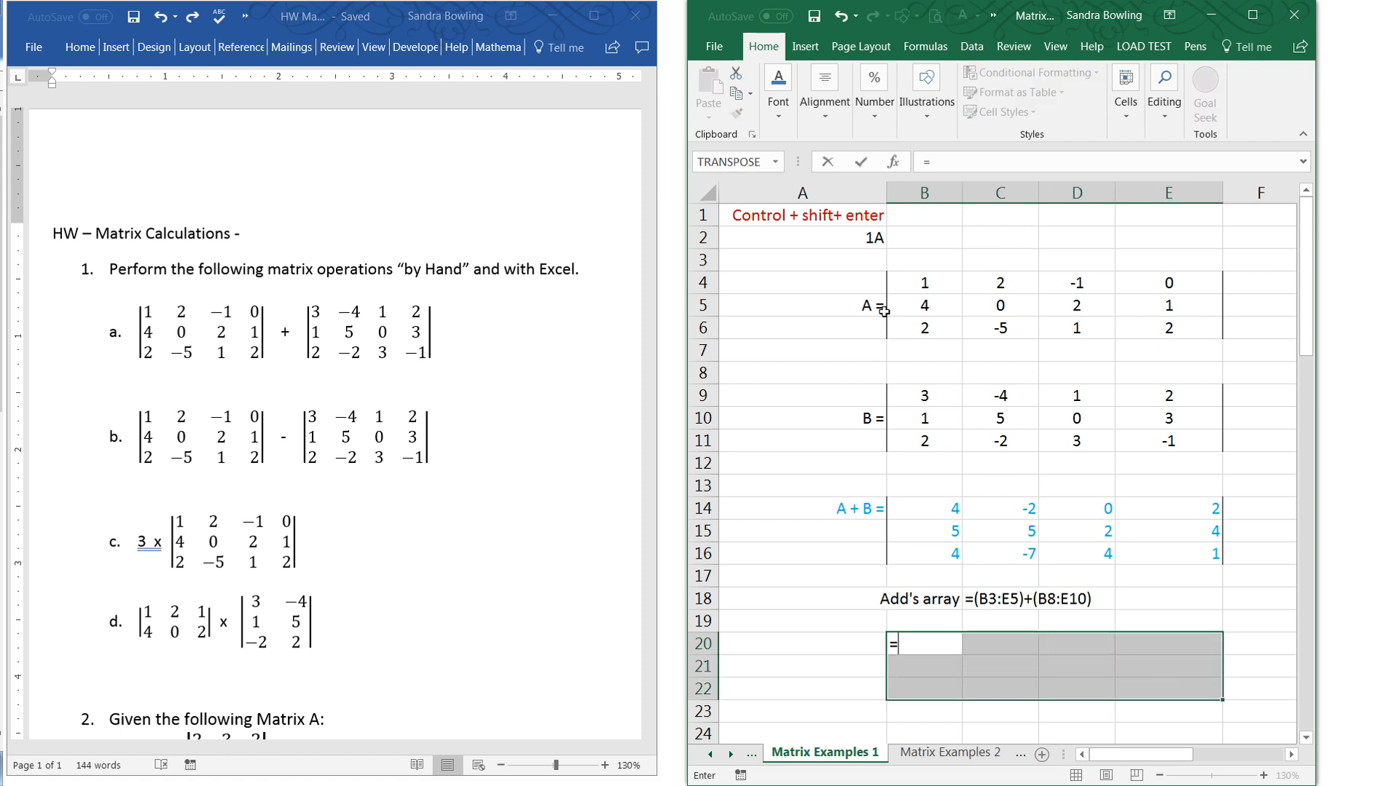
left_click_drag(919, 277, 1153, 320)
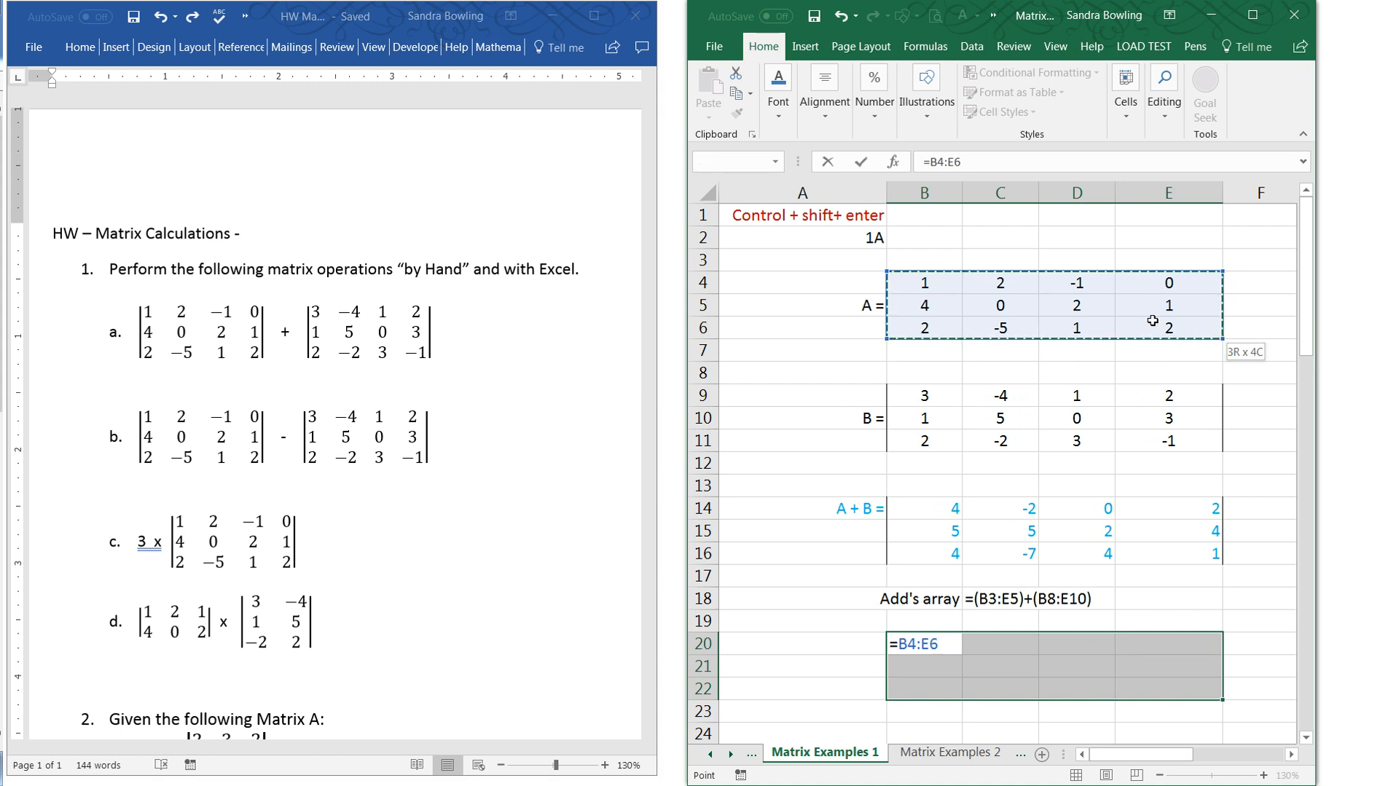
type("+")
left_click_drag(922, 394, 1124, 448)
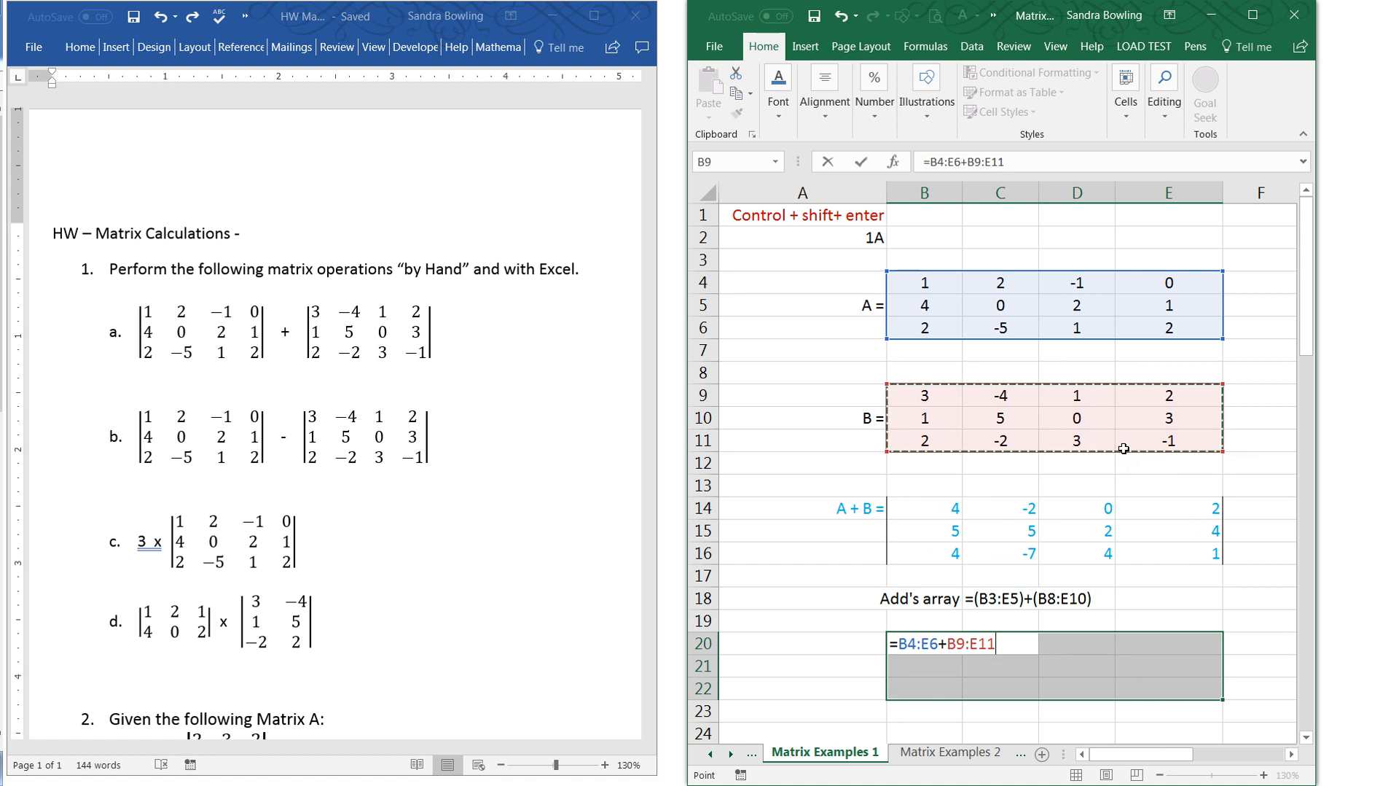
key("ctrl+shift+Return")
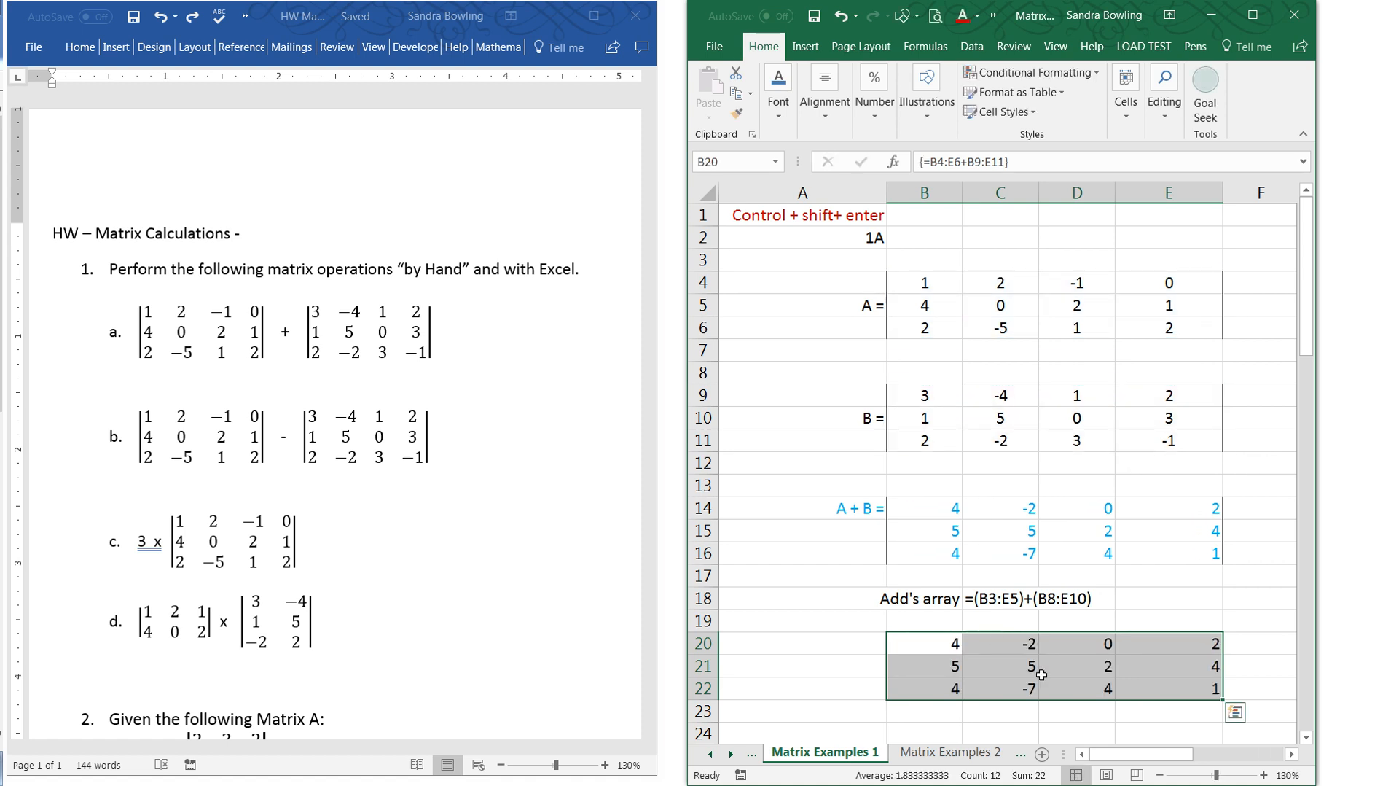
- Subtract matrix B from matrix A in problem 1B by entering =H4:K6-H9:K11 as an array formula across H20:K22
left_click_drag(1184, 754, 1250, 759)
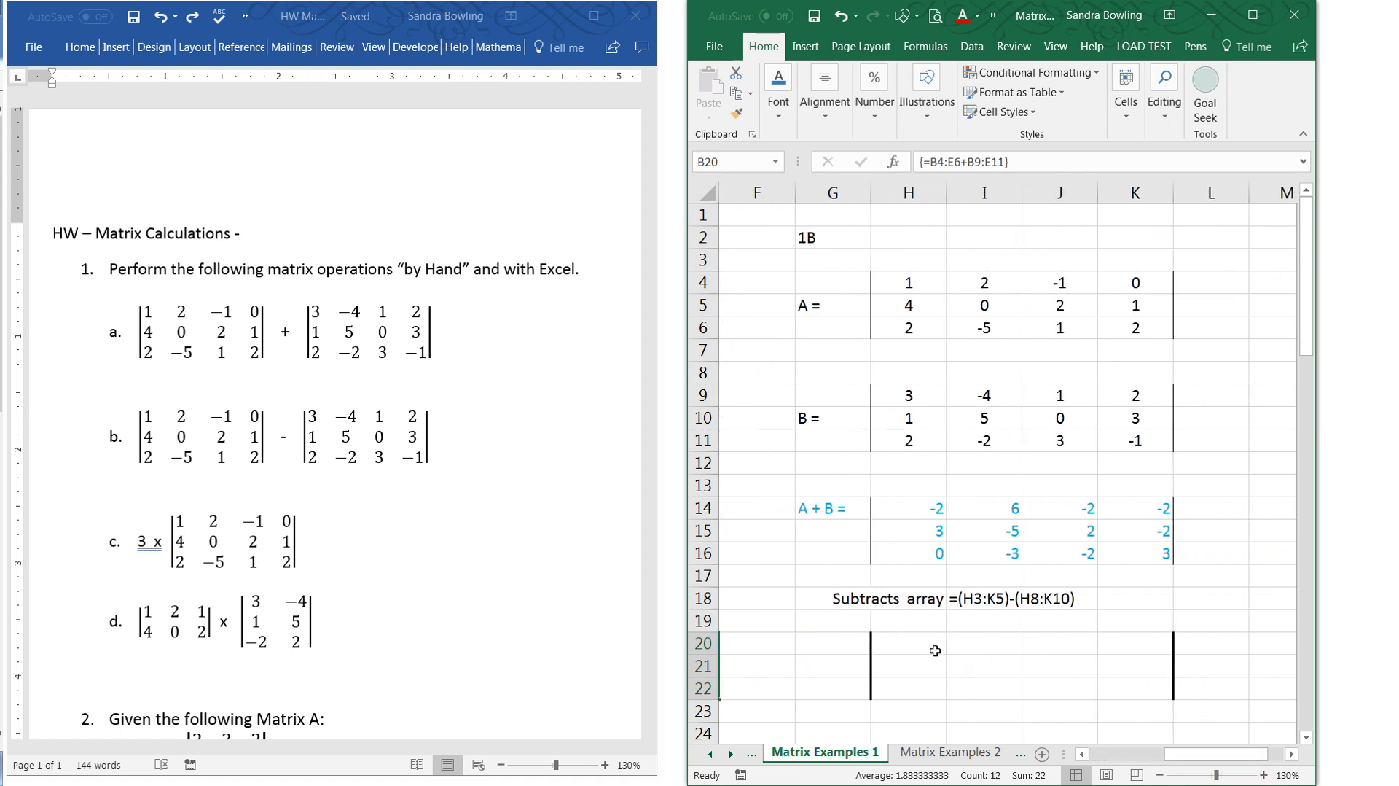
left_click_drag(935, 649, 1103, 692)
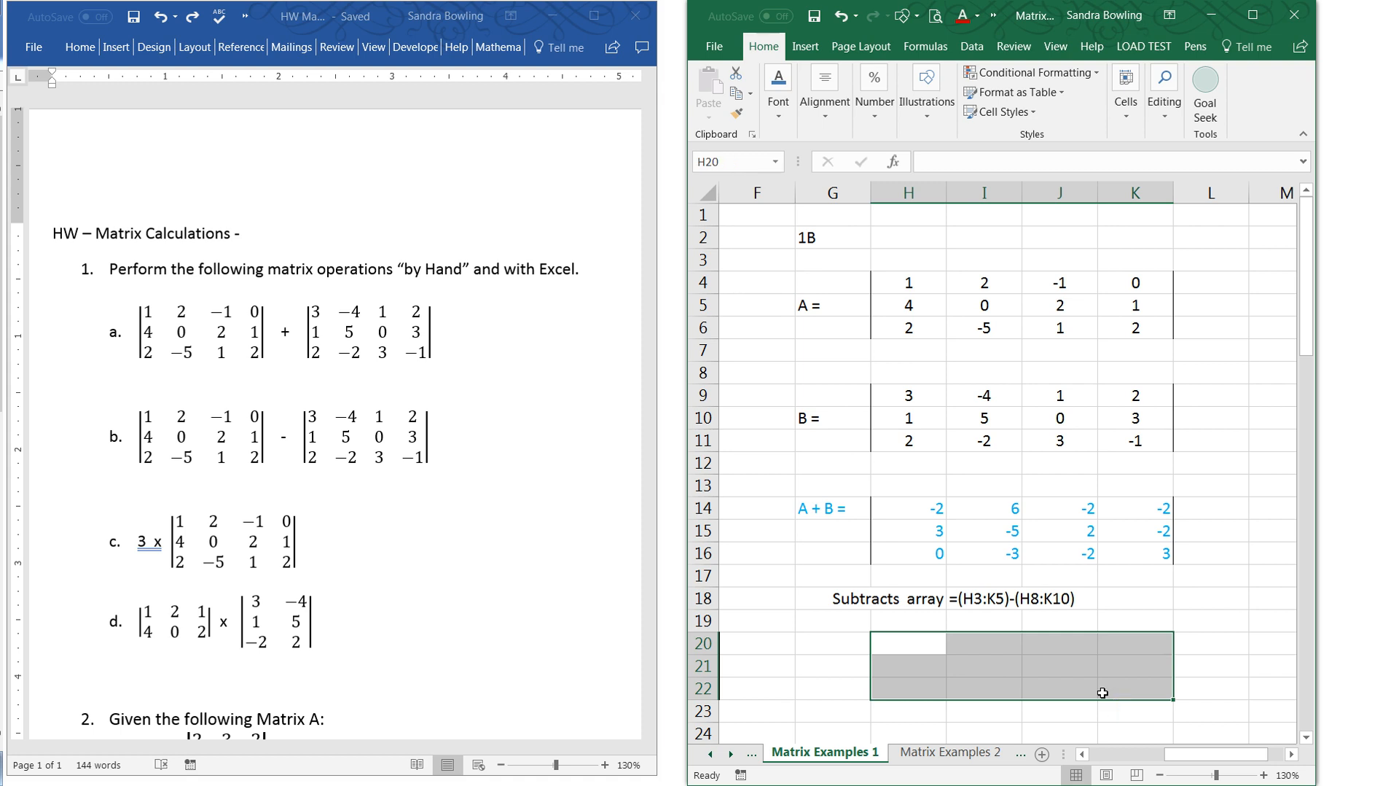
type("=")
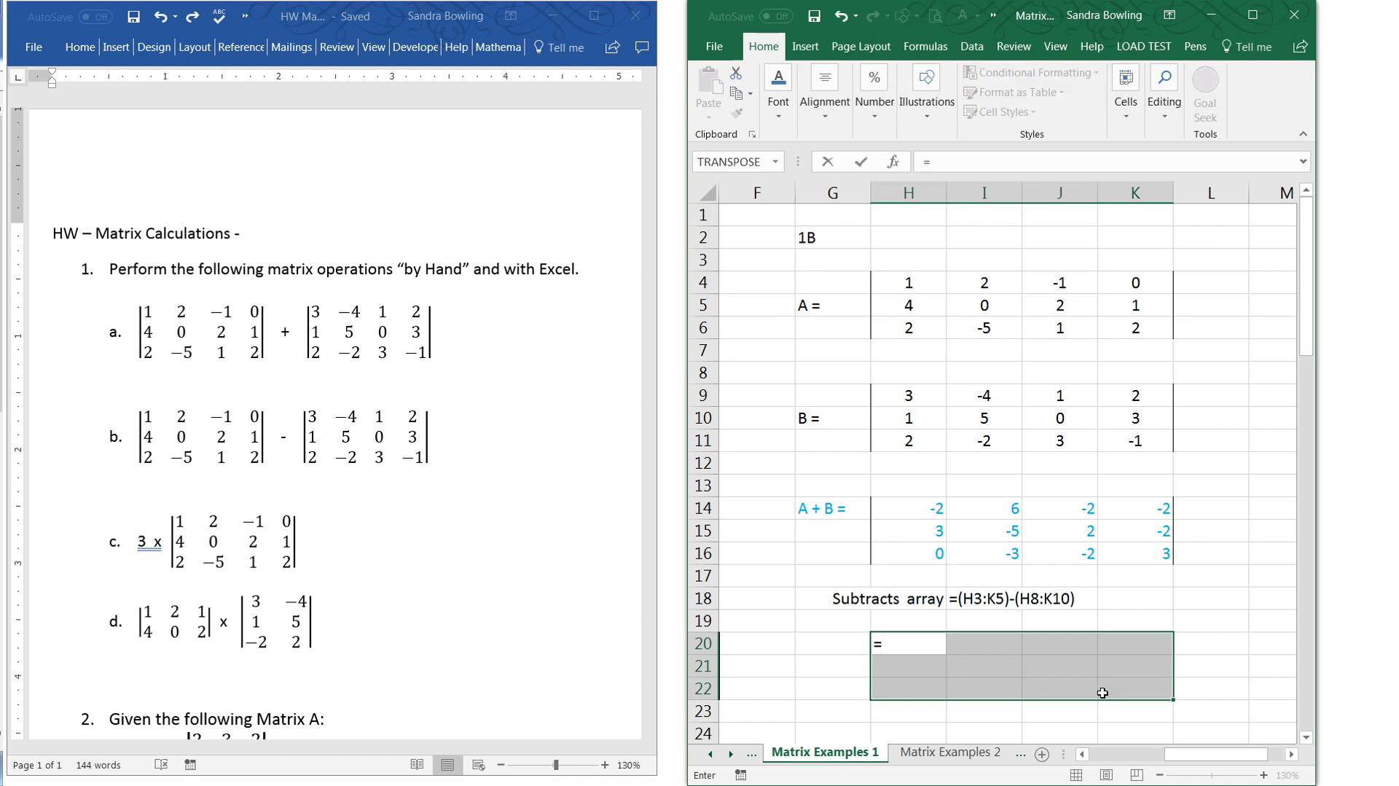
left_click_drag(917, 276, 1106, 325)
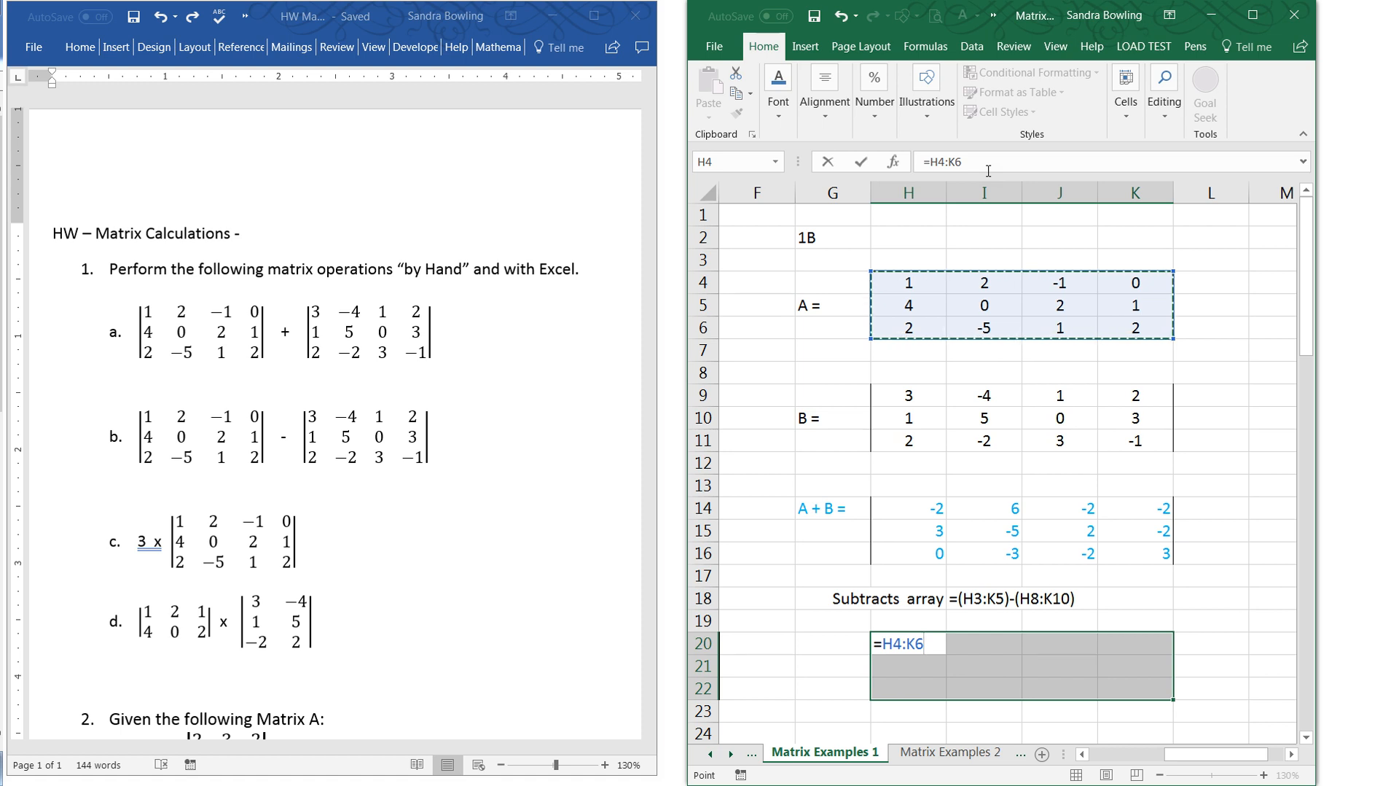
type("-")
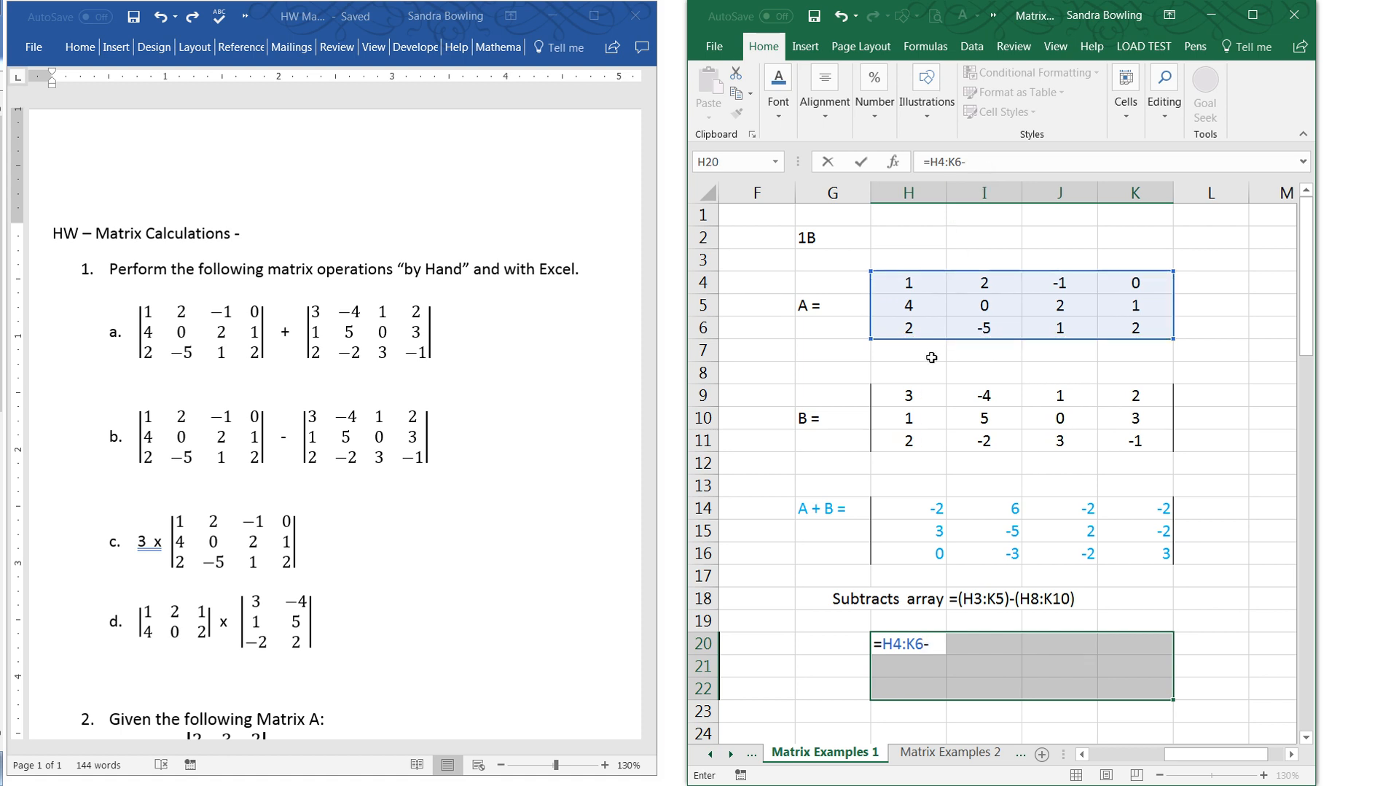
left_click_drag(927, 394, 1117, 444)
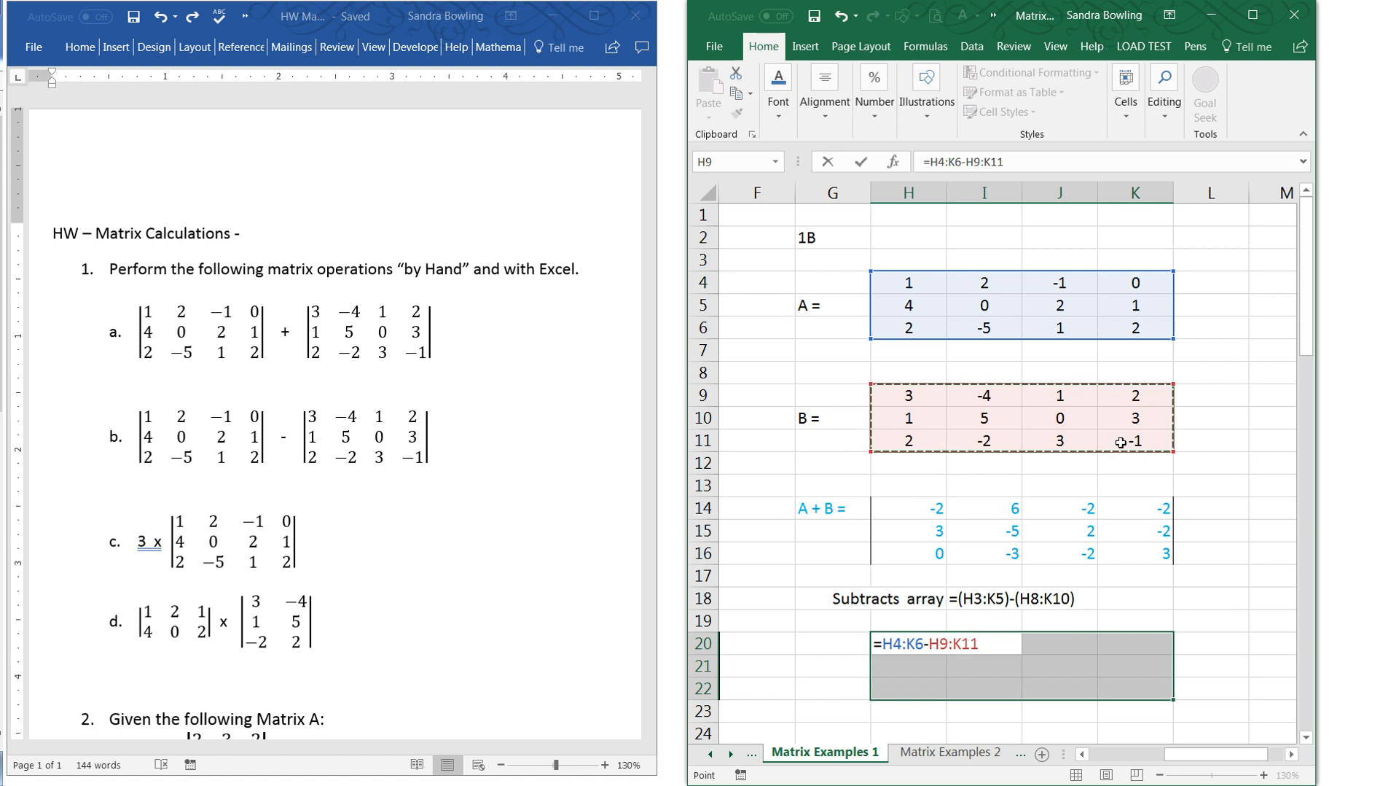
key("ctrl+shift+Return")
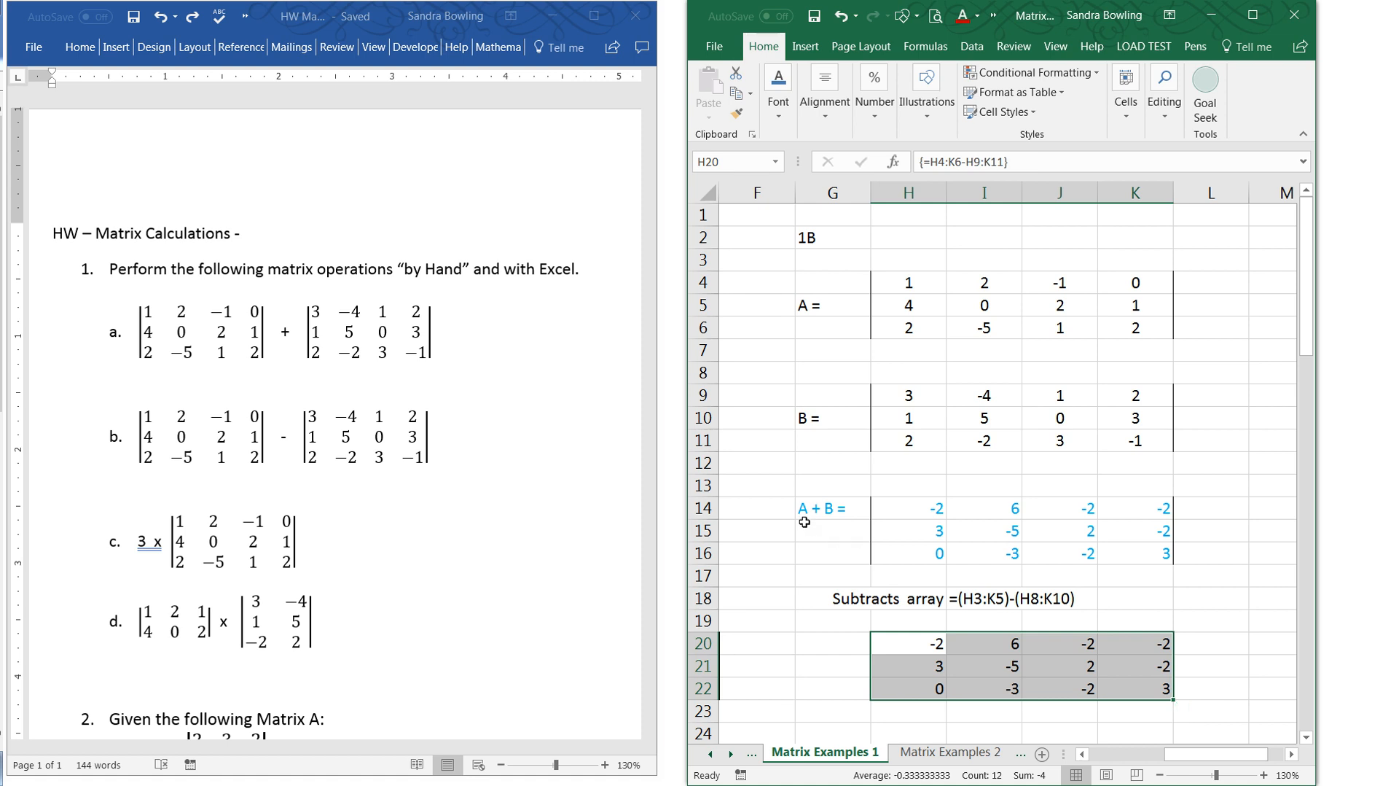
- Correct the result label in cell G14 to "A - B ="
left_click(819, 497)
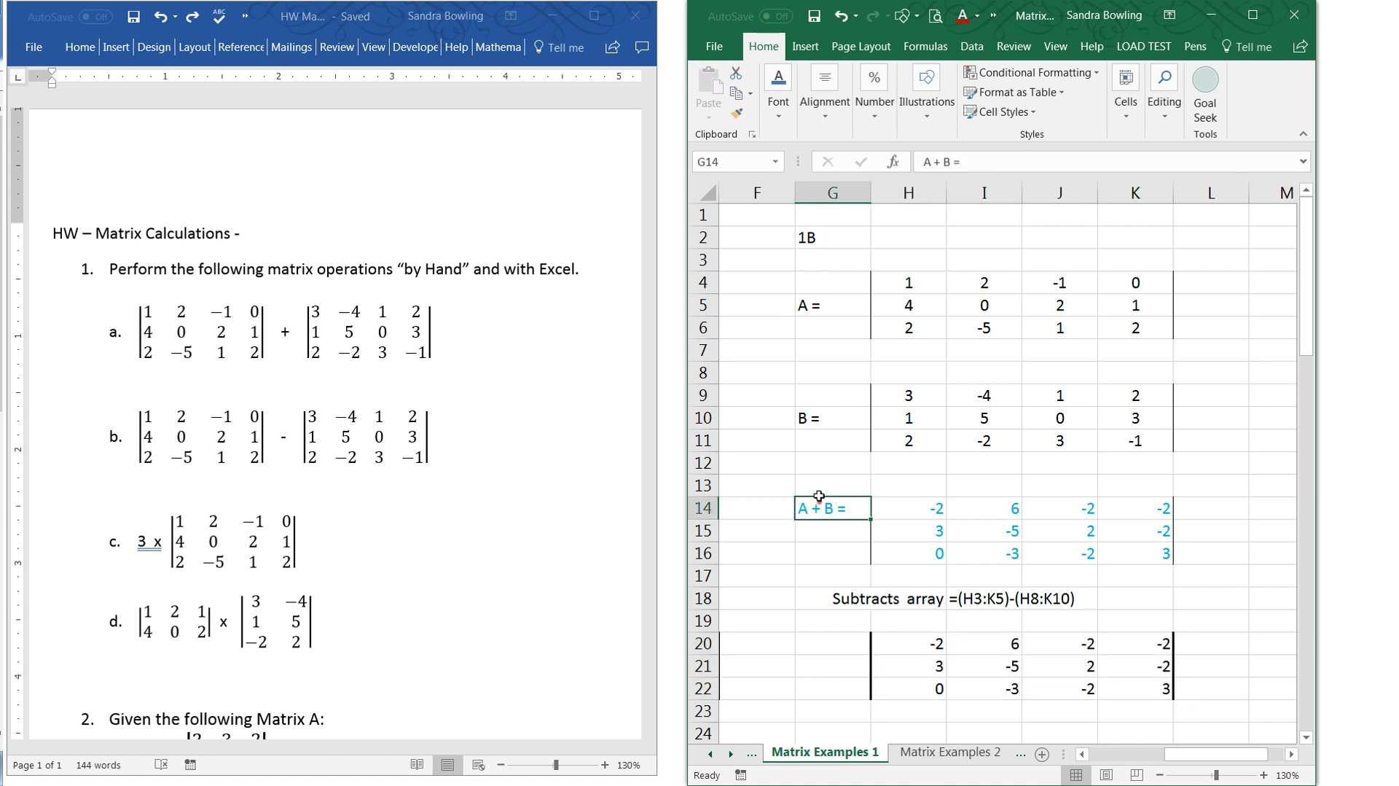
double_click(936, 162)
type("-")
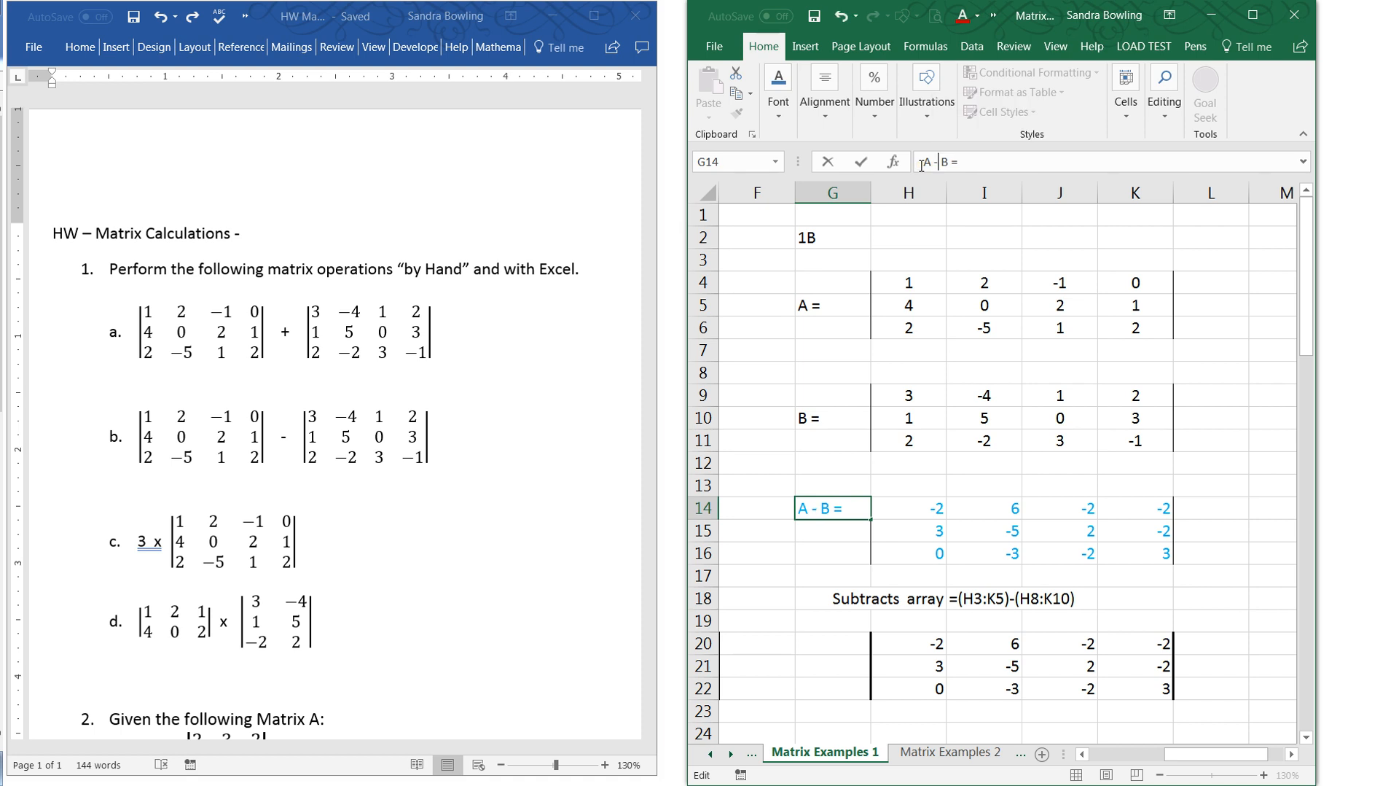
left_click_drag(952, 357, 955, 372)
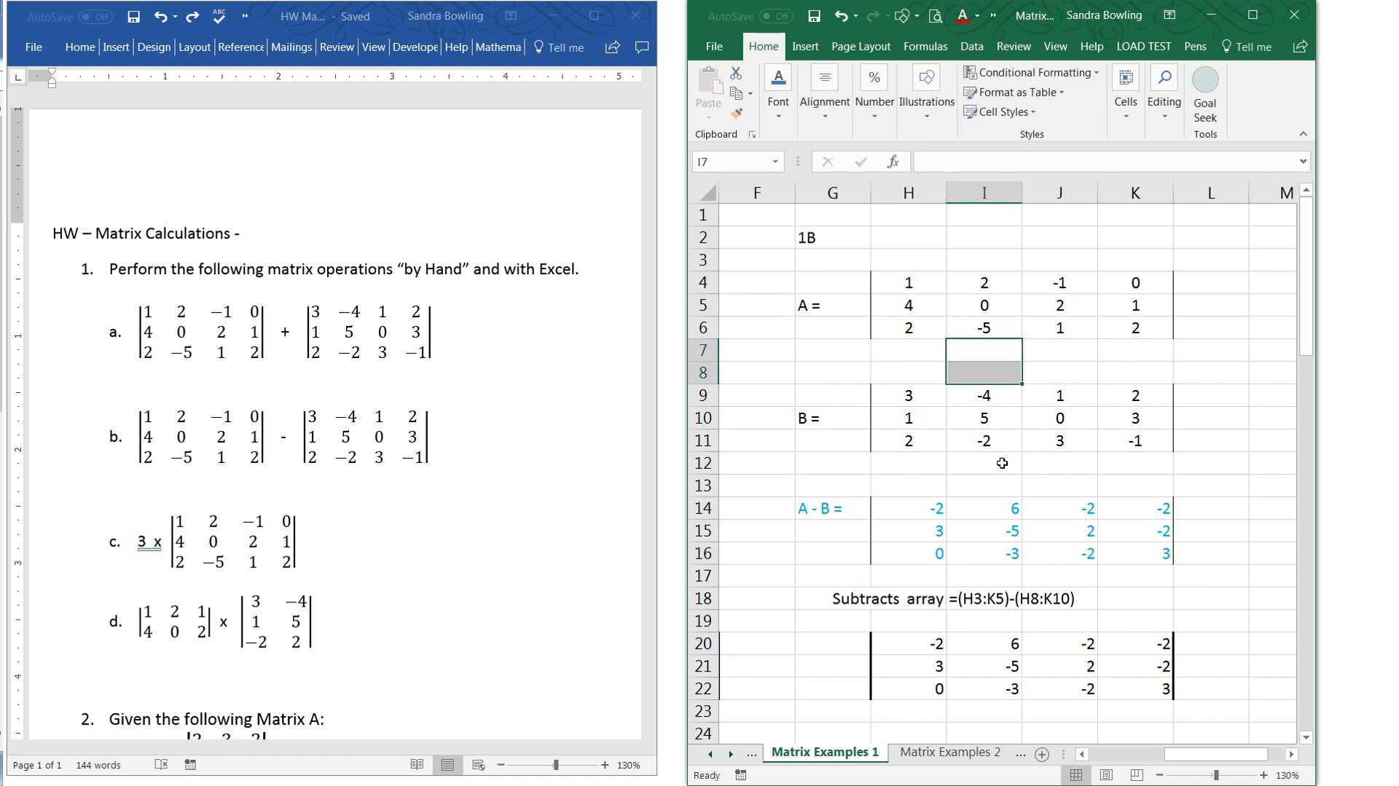
- Multiply matrix A of Question 1c by its scalar, entering =B31*B27:E29 as an array formula across B40:E42
left_click(1111, 755)
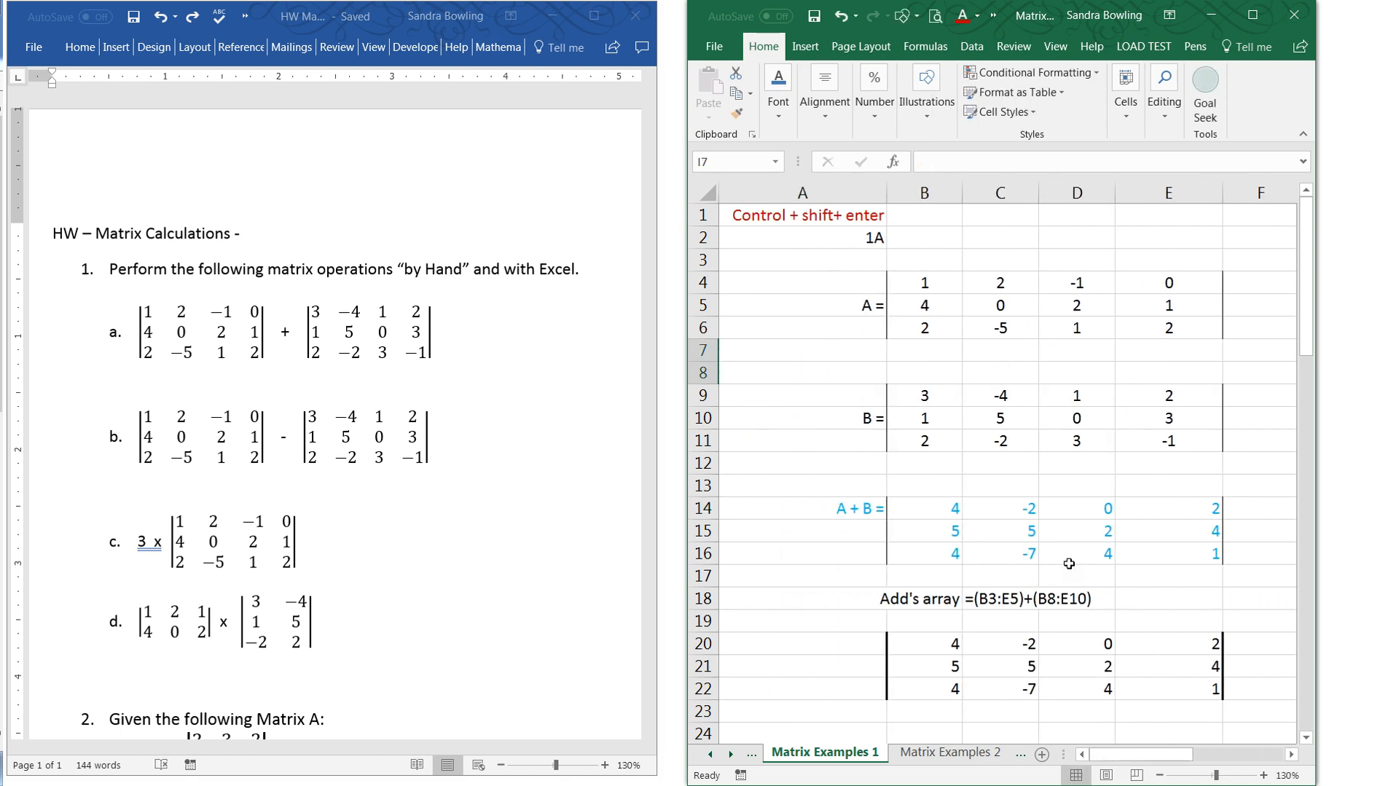
scroll(1055, 550, "down", 7)
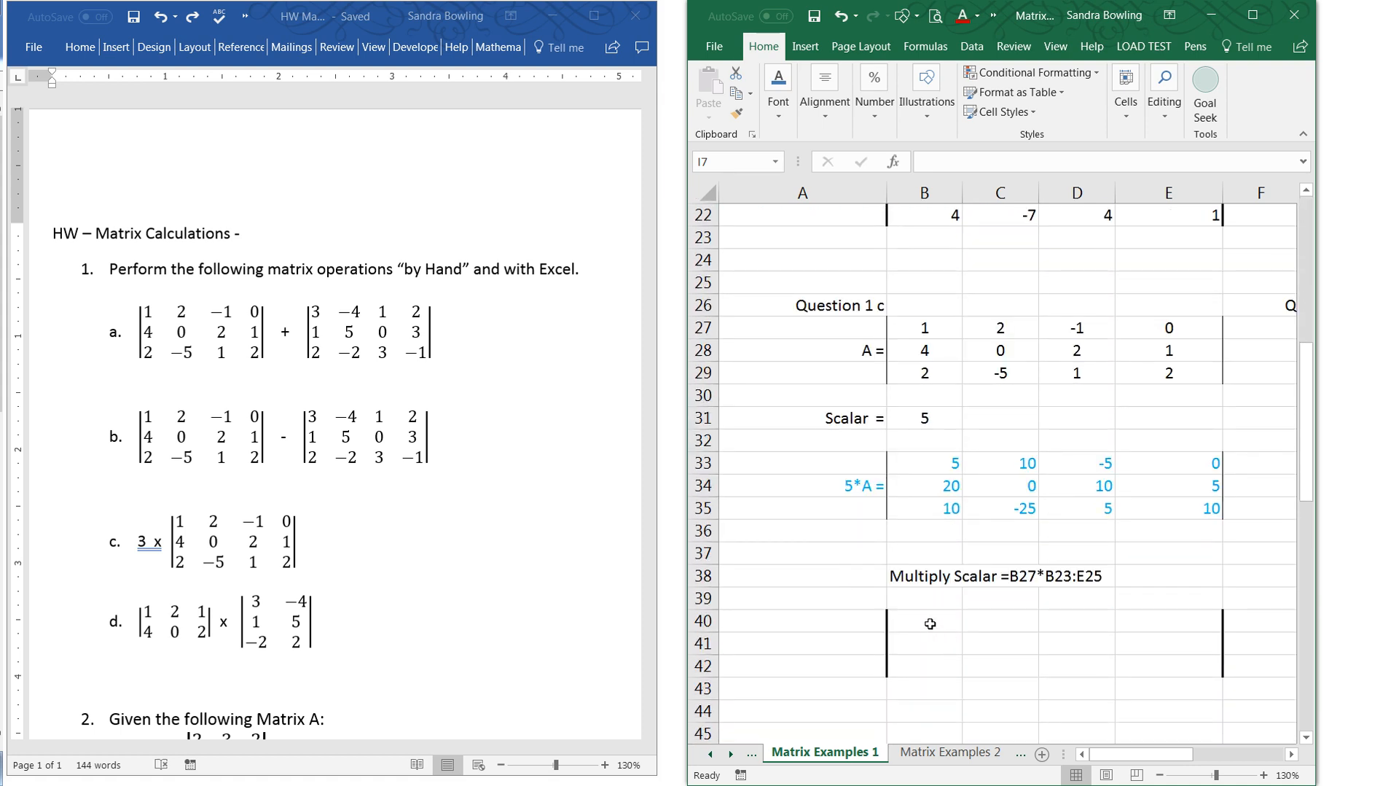
left_click_drag(930, 624, 1159, 677)
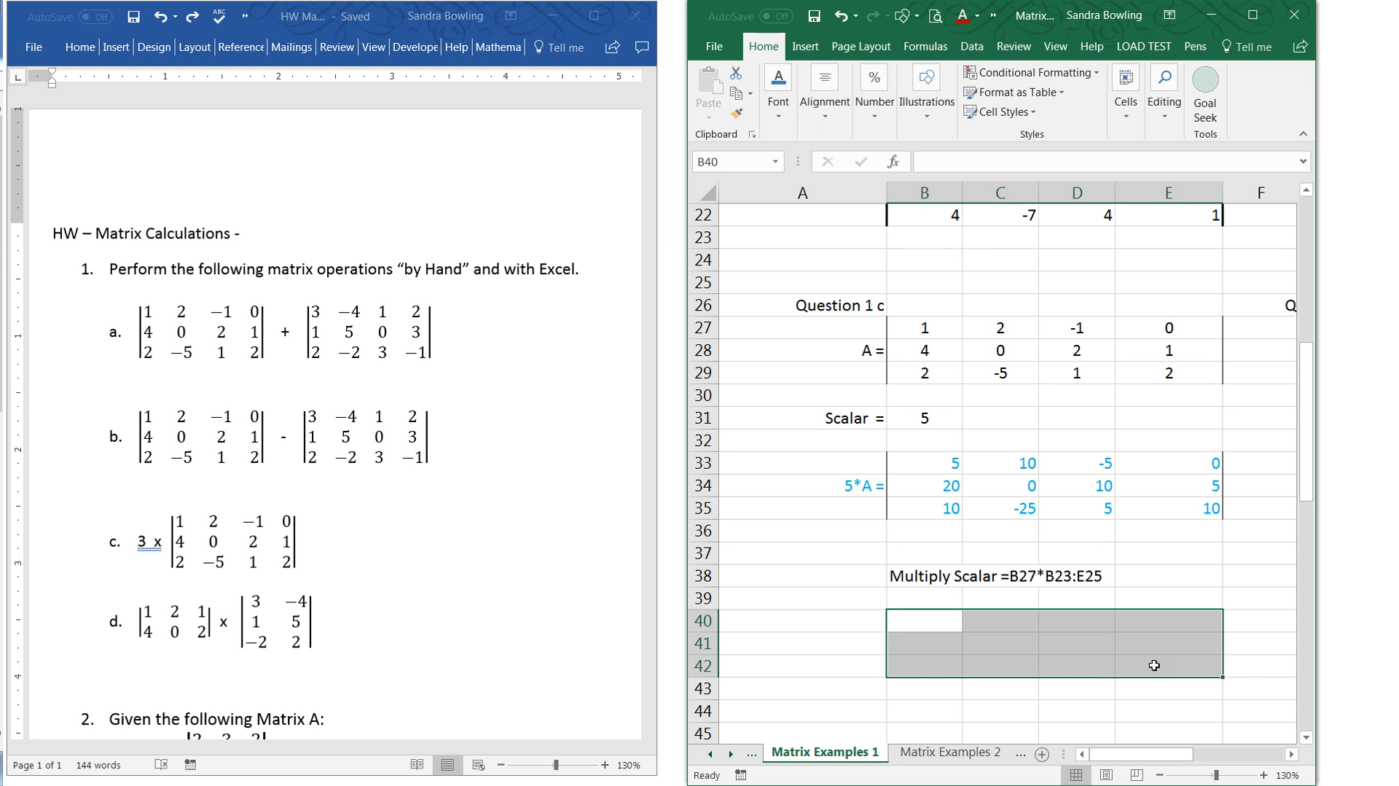
type("=")
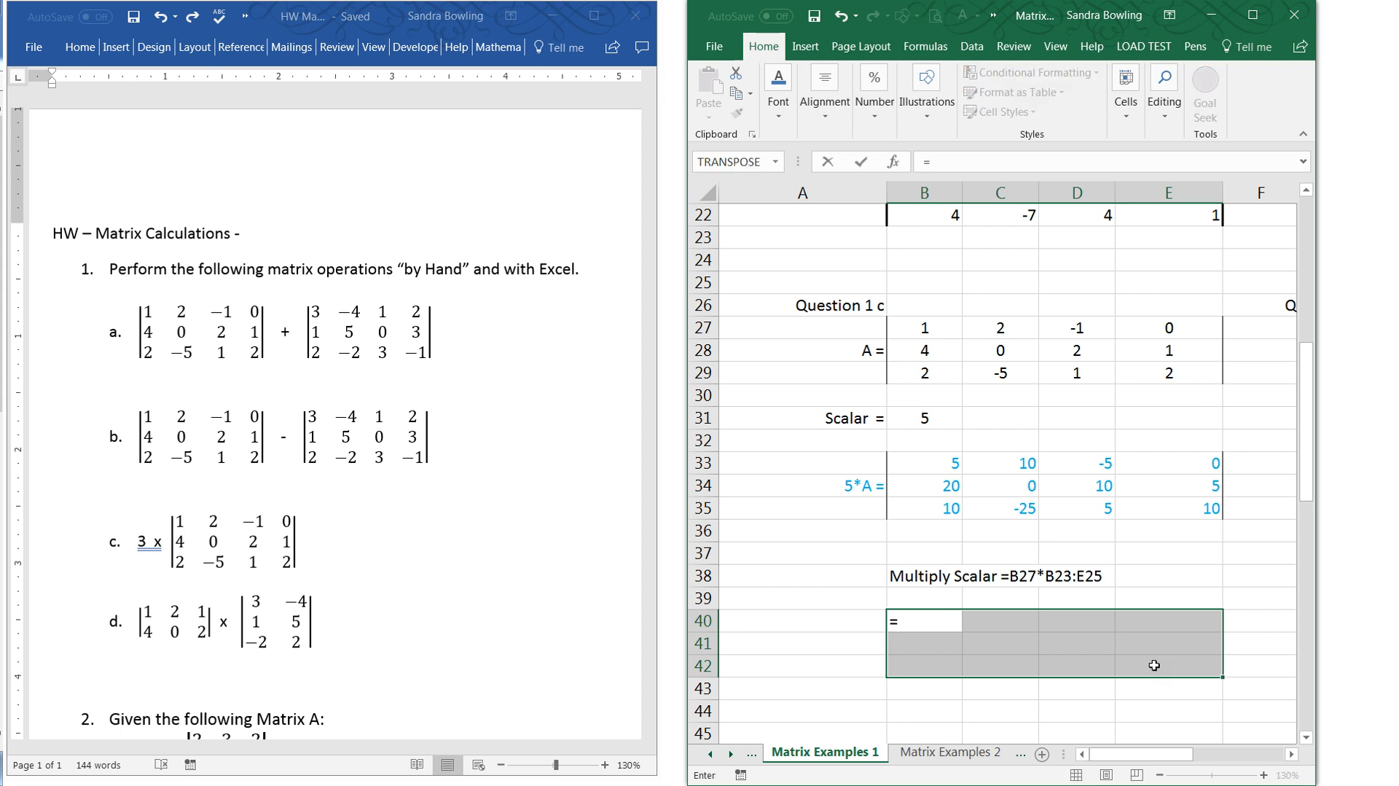
left_click(935, 421)
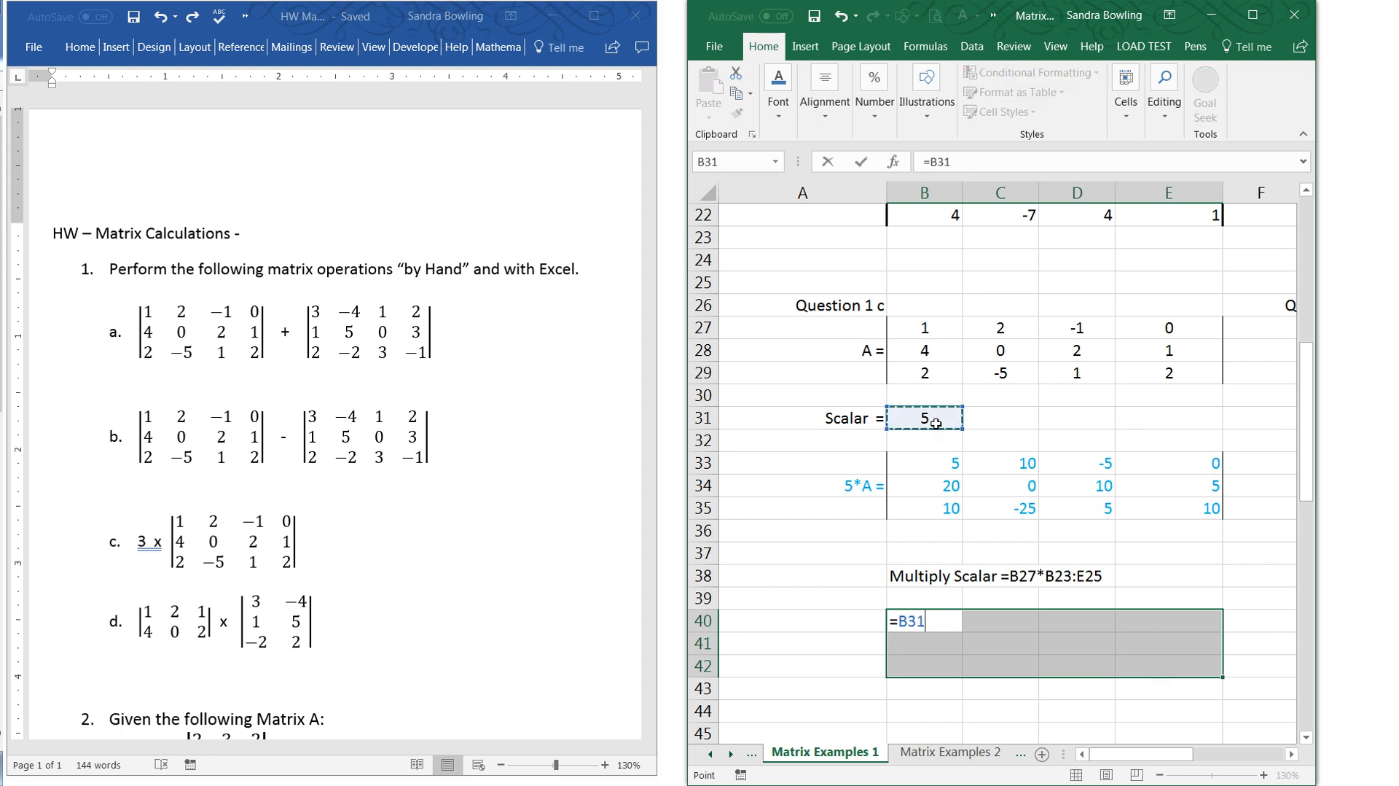
type("*")
left_click_drag(931, 332, 1127, 380)
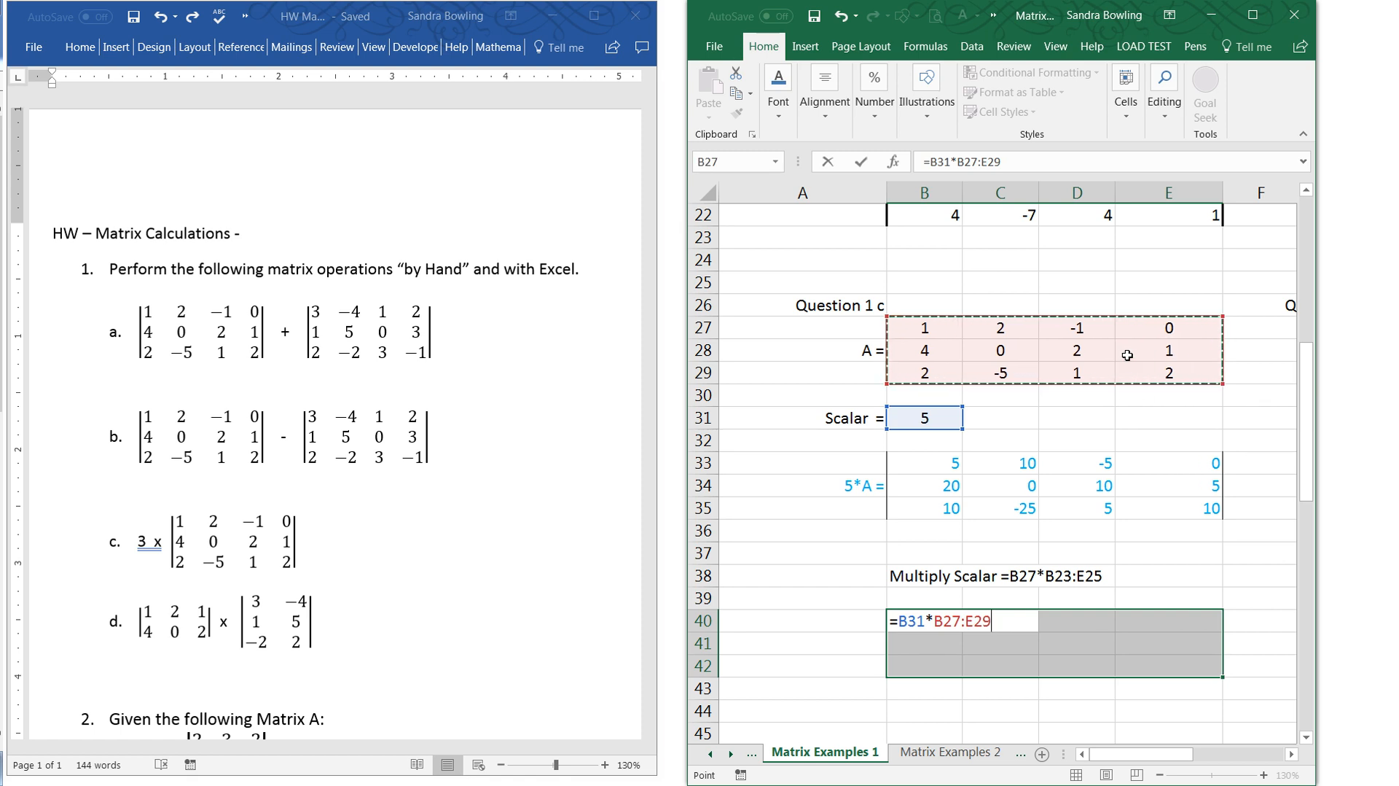
key("ctrl+shift+Return")
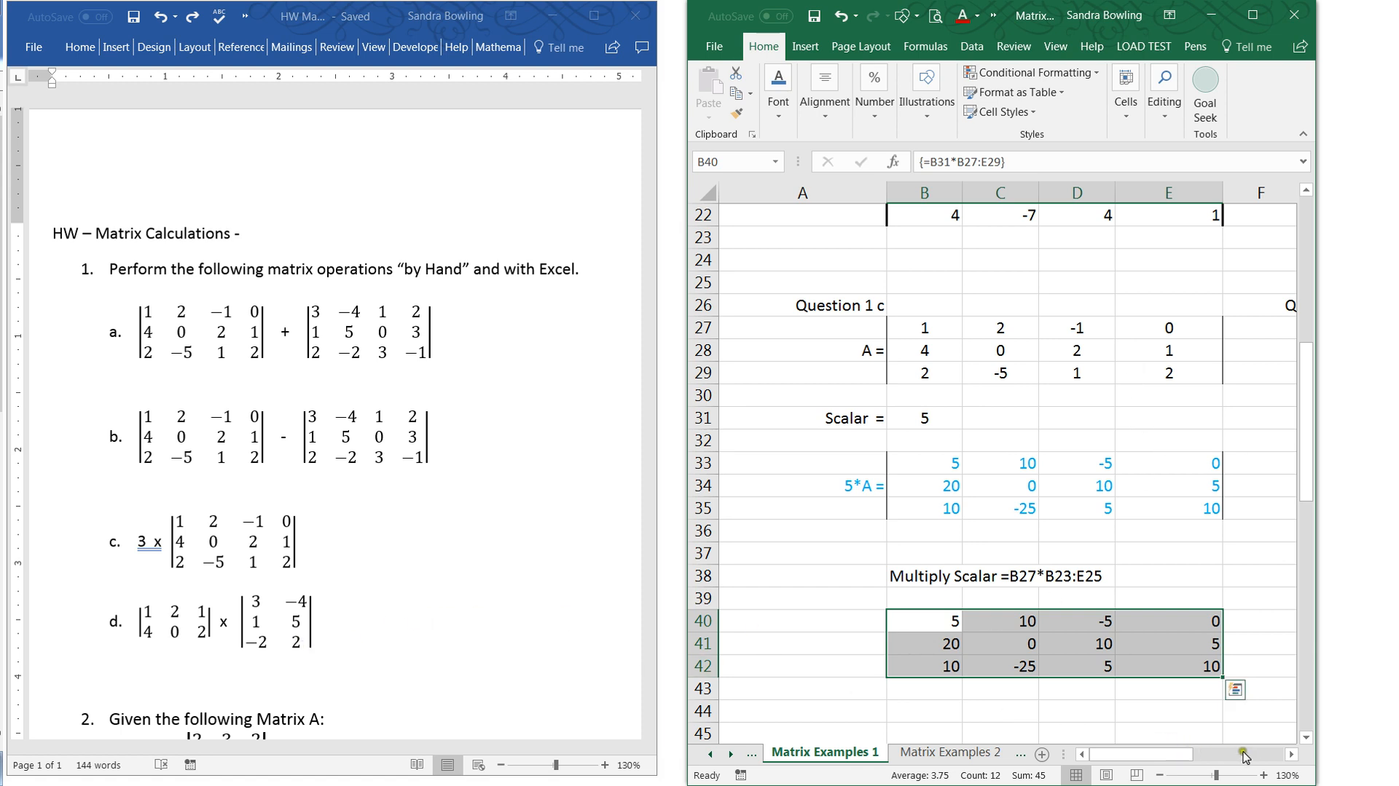
- Examine Question 1d's matrices, their dimension labels in K31:L31, and the A x B result range H41:I42
left_click(1291, 753)
left_click_drag(1290, 754, 1291, 753)
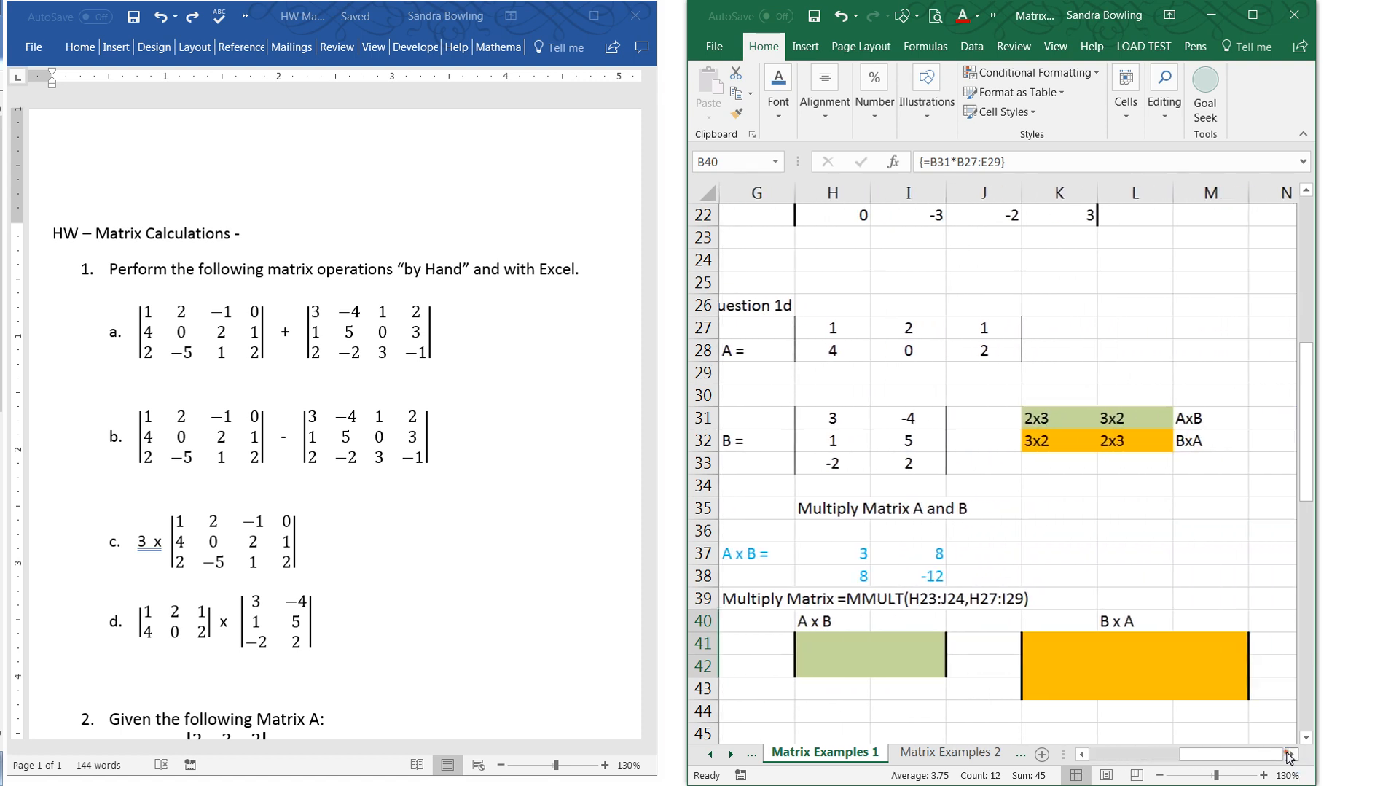
left_click(1082, 754)
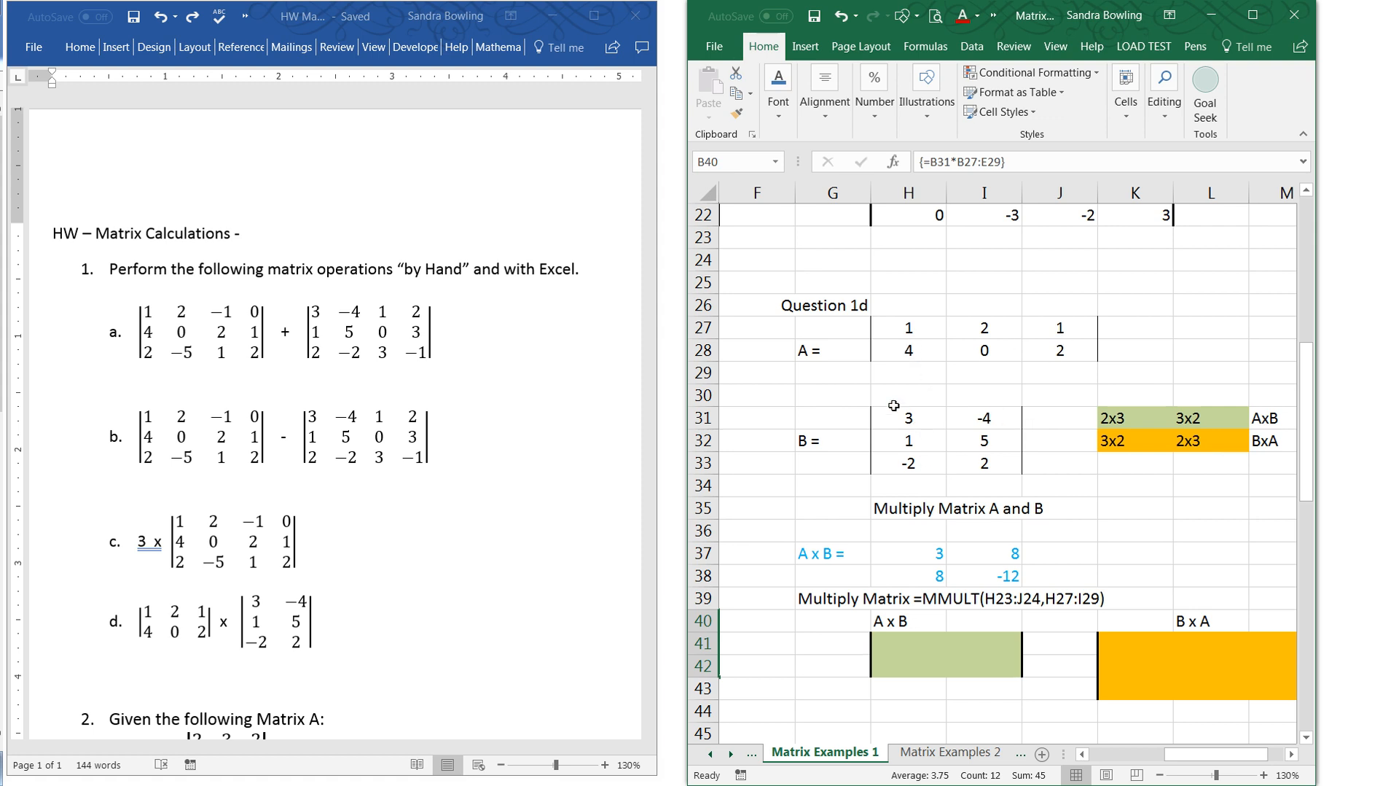
left_click(1115, 426)
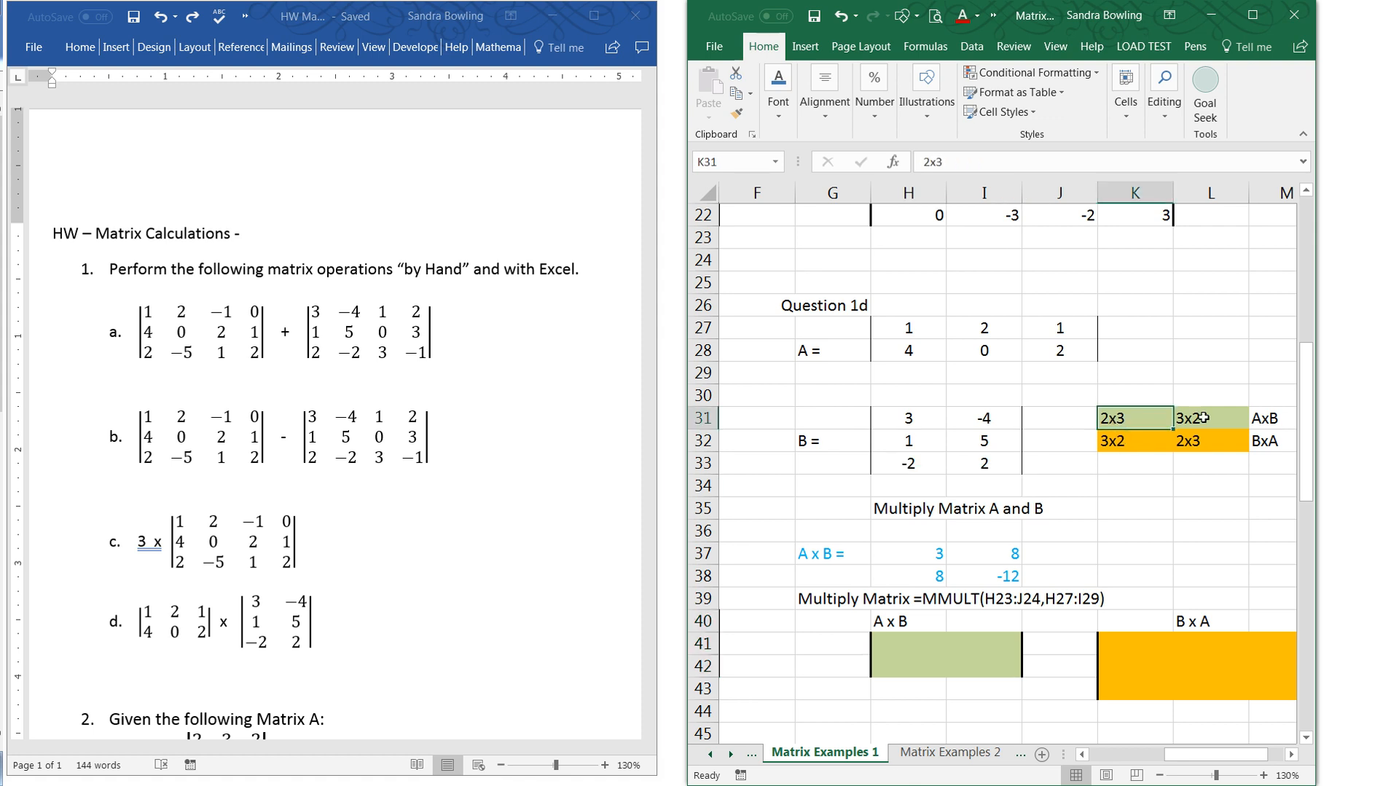
left_click(1204, 417)
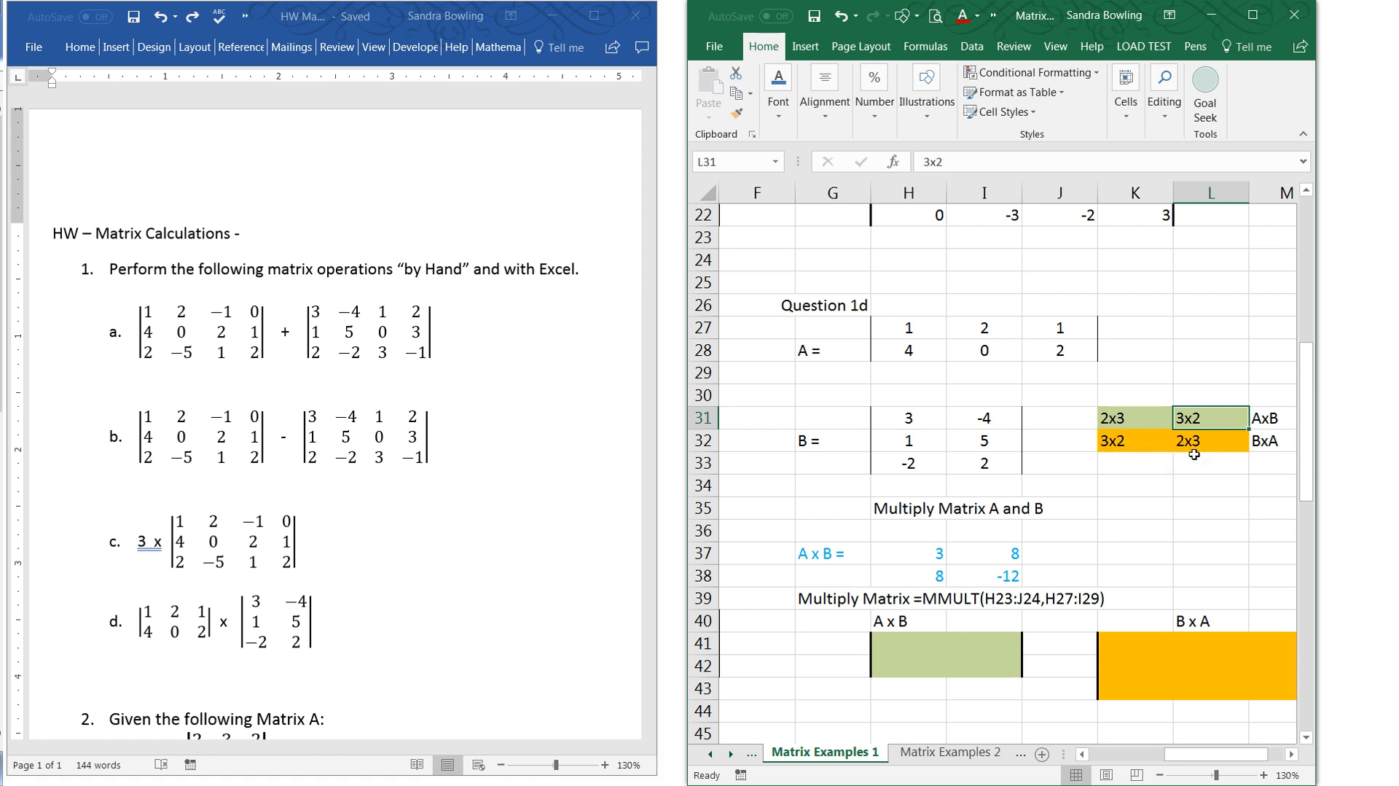
left_click_drag(888, 641, 971, 669)
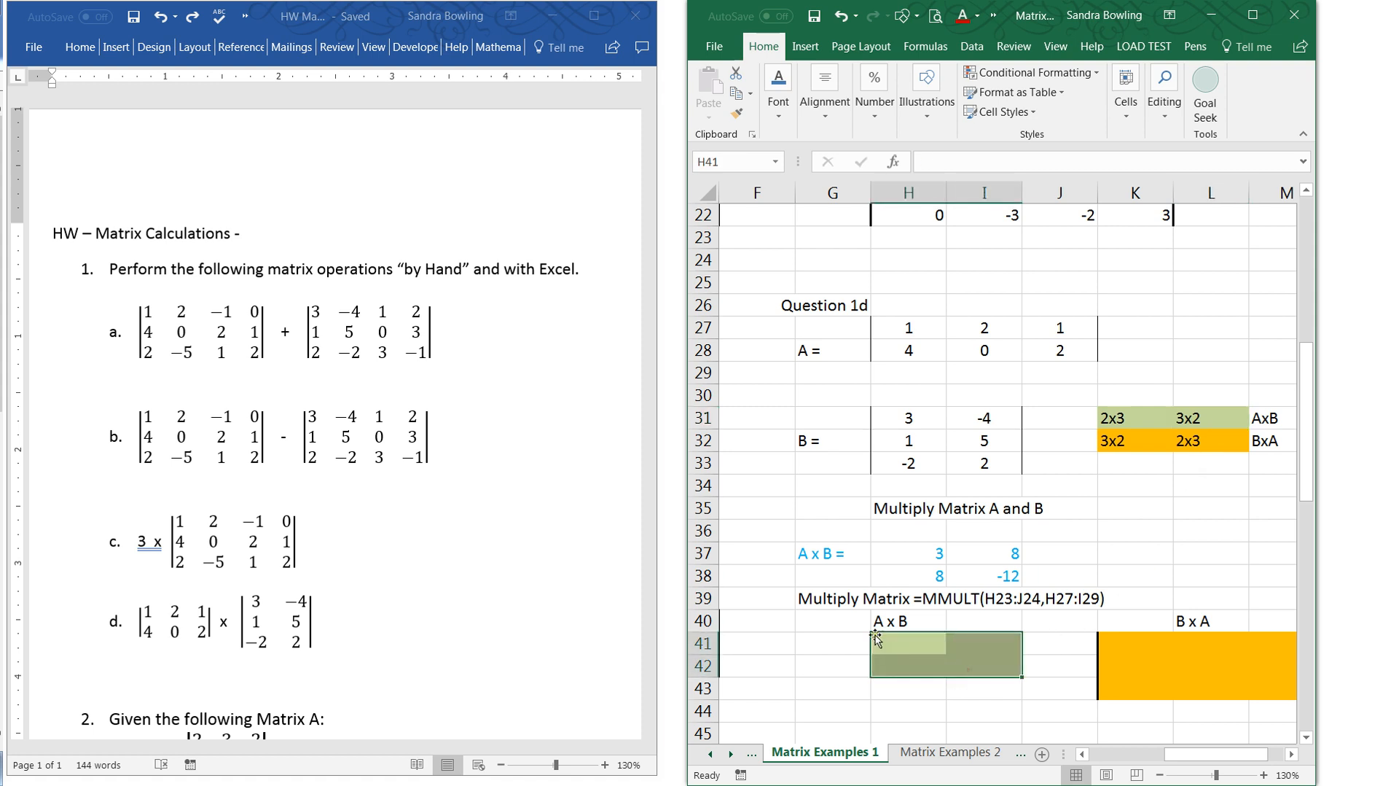
left_click(922, 691)
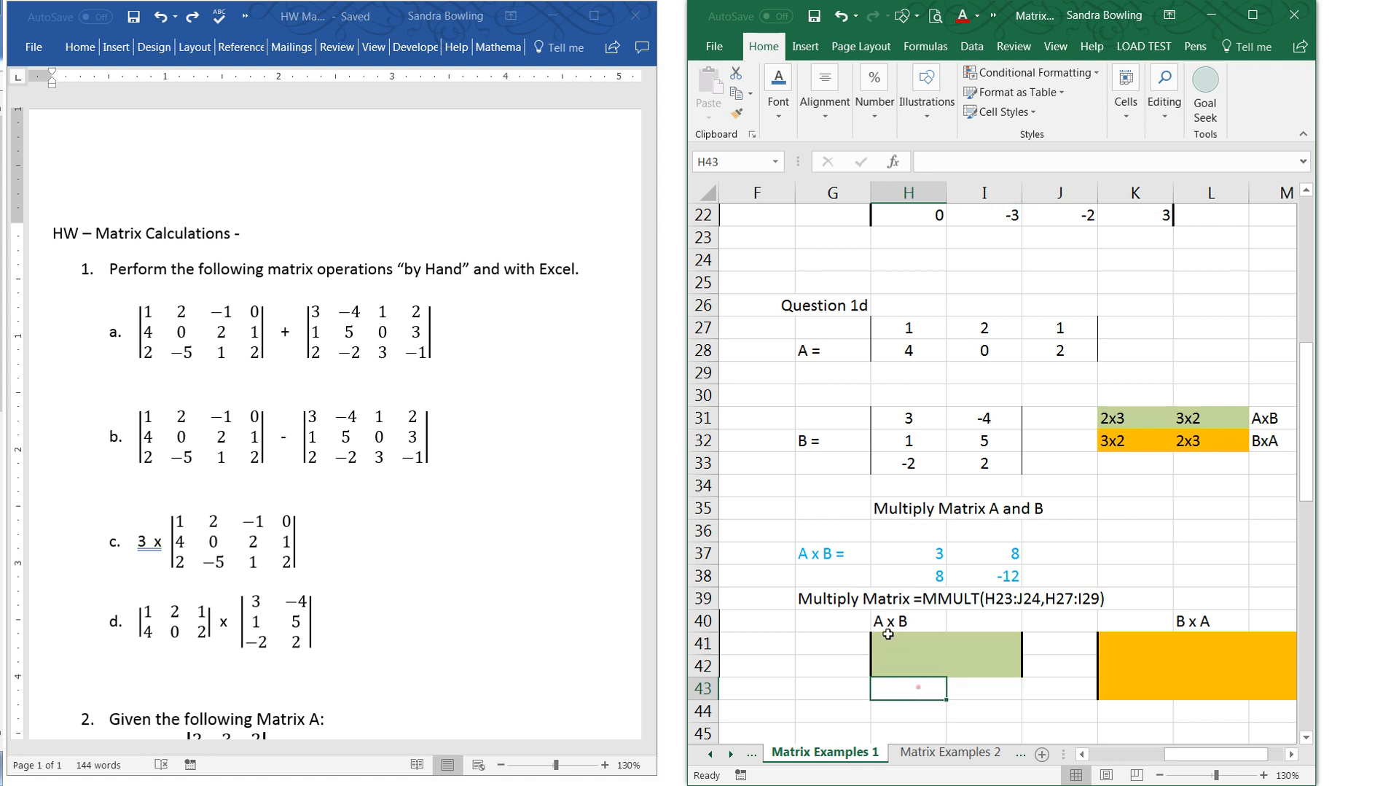
- Try multiplying matrix A by B of Question 1d, entering =MMULT(H27:J28,H31:I33) as an array formula across H41:J43
left_click_drag(897, 643, 1039, 697)
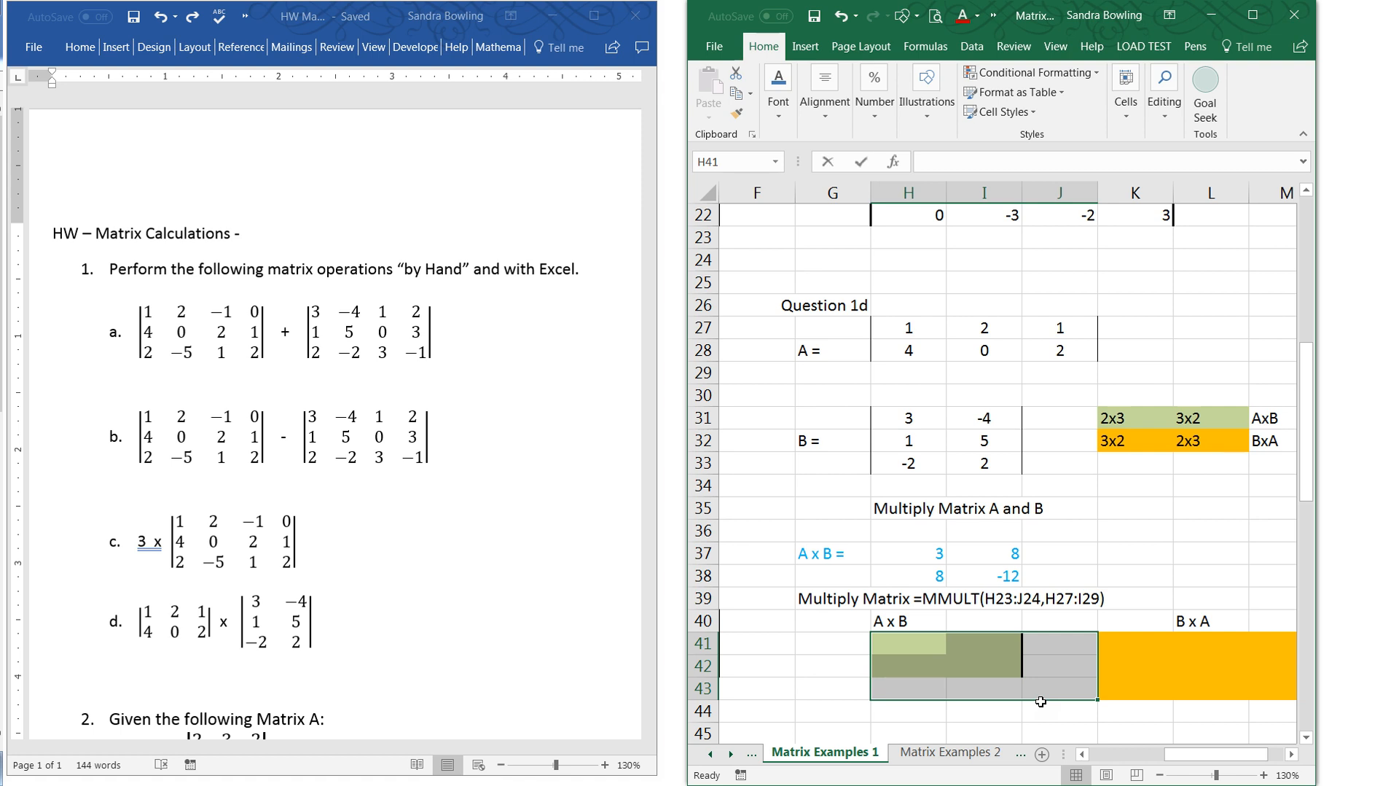
type("=mmult(")
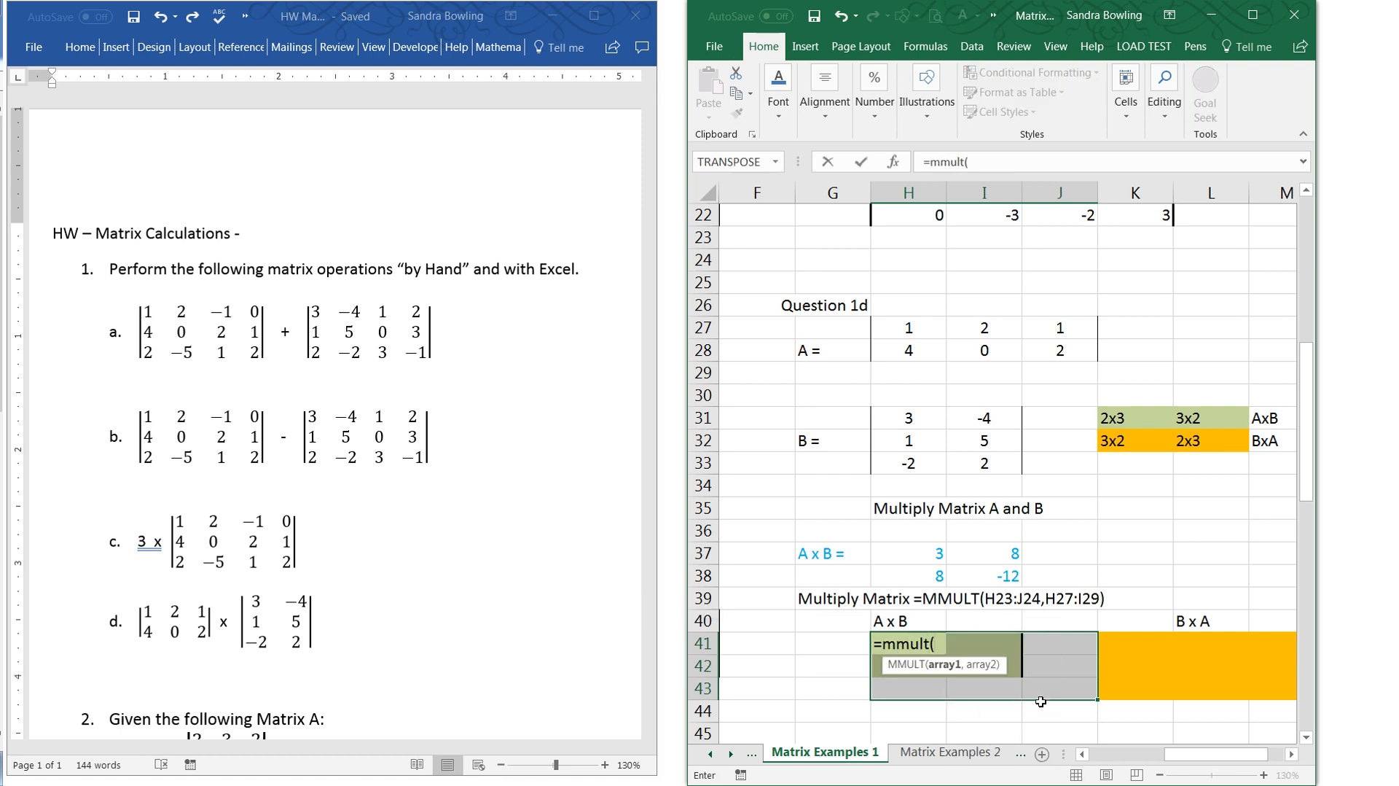
left_click_drag(901, 332, 1023, 358)
type(",")
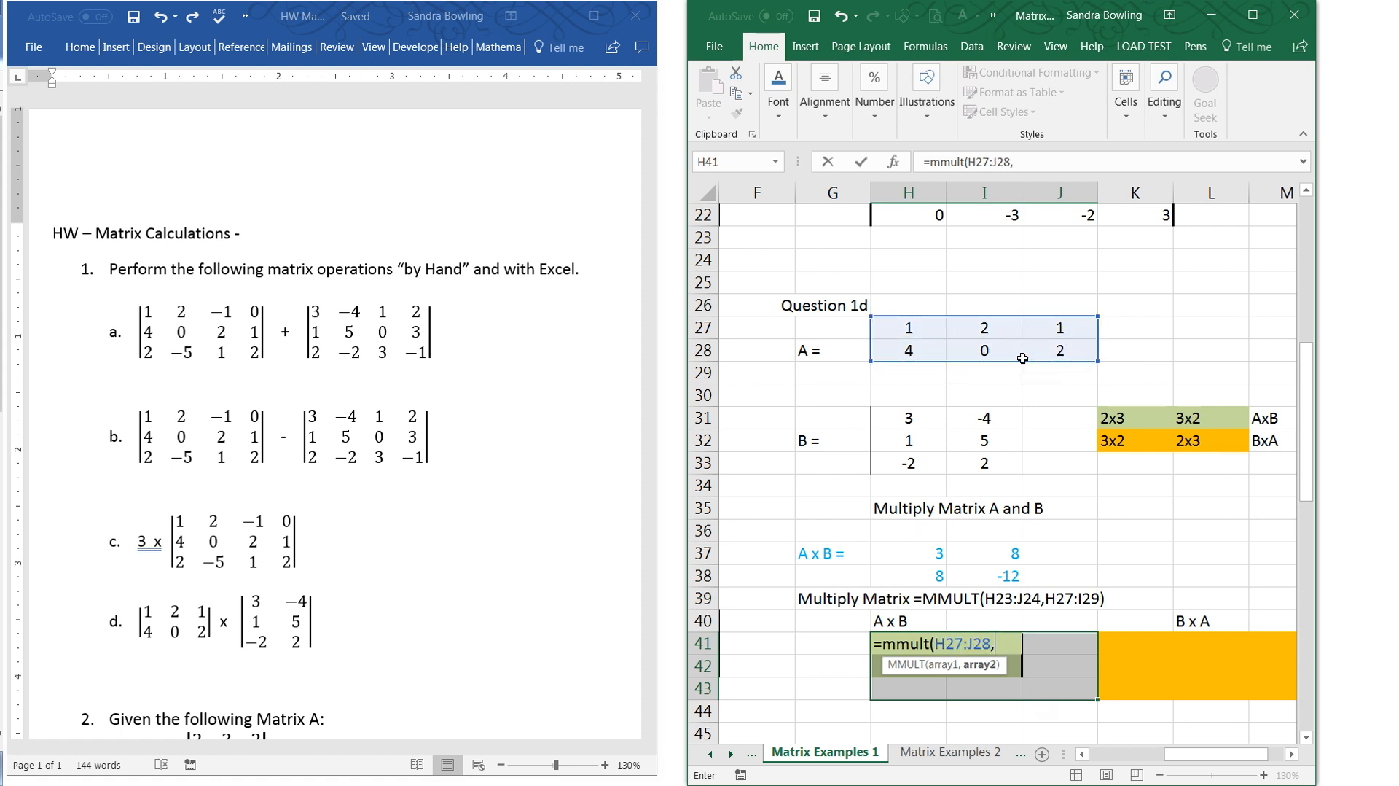
left_click_drag(915, 417, 981, 462)
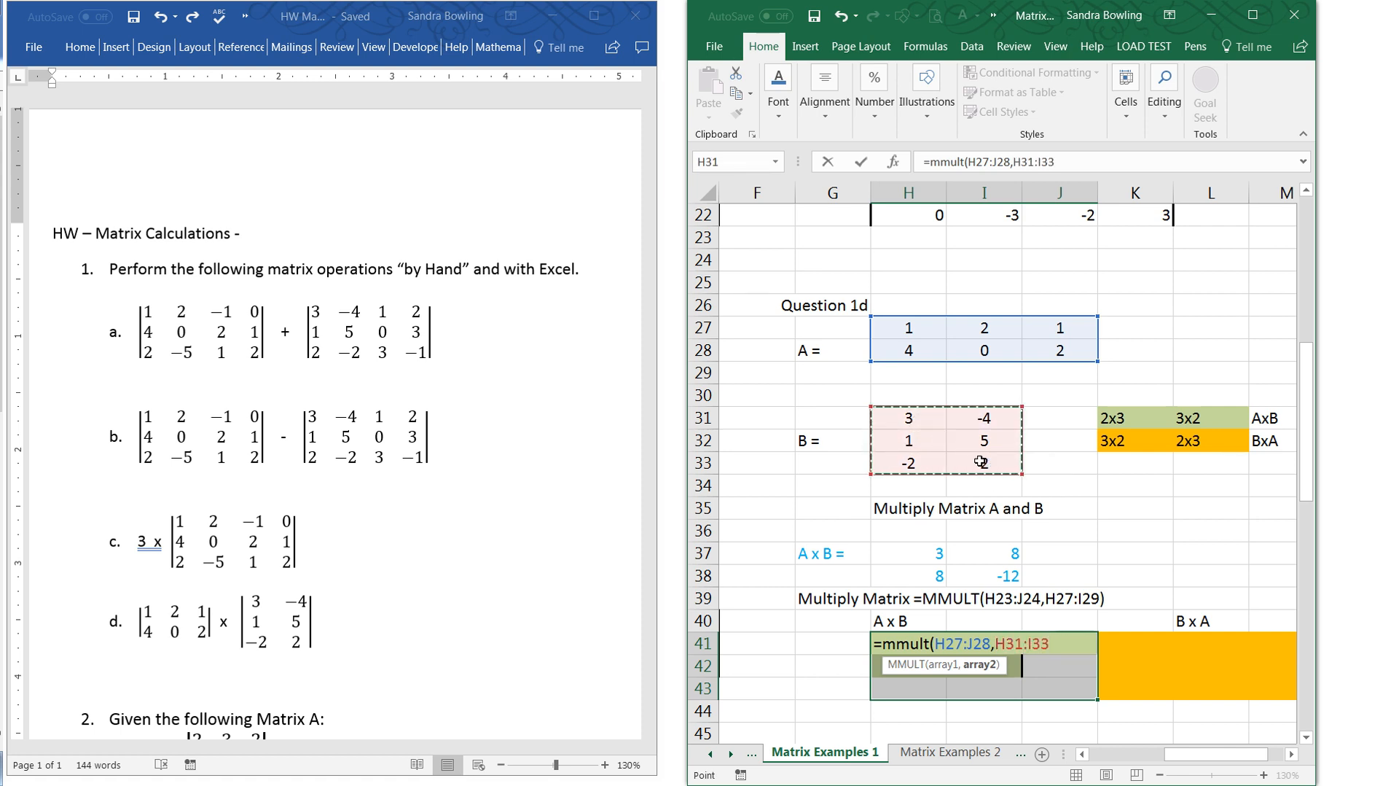
type(")")
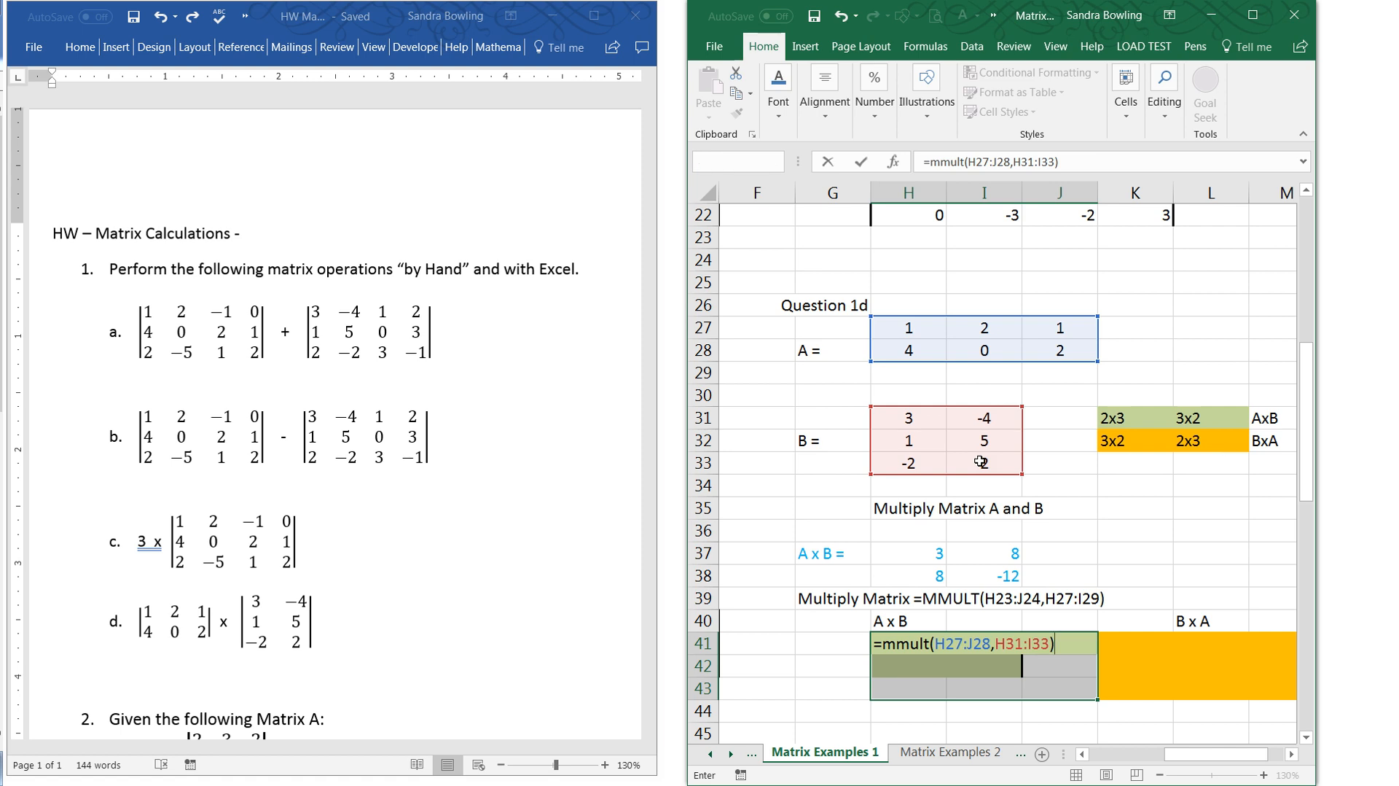
key("ctrl+shift+Return")
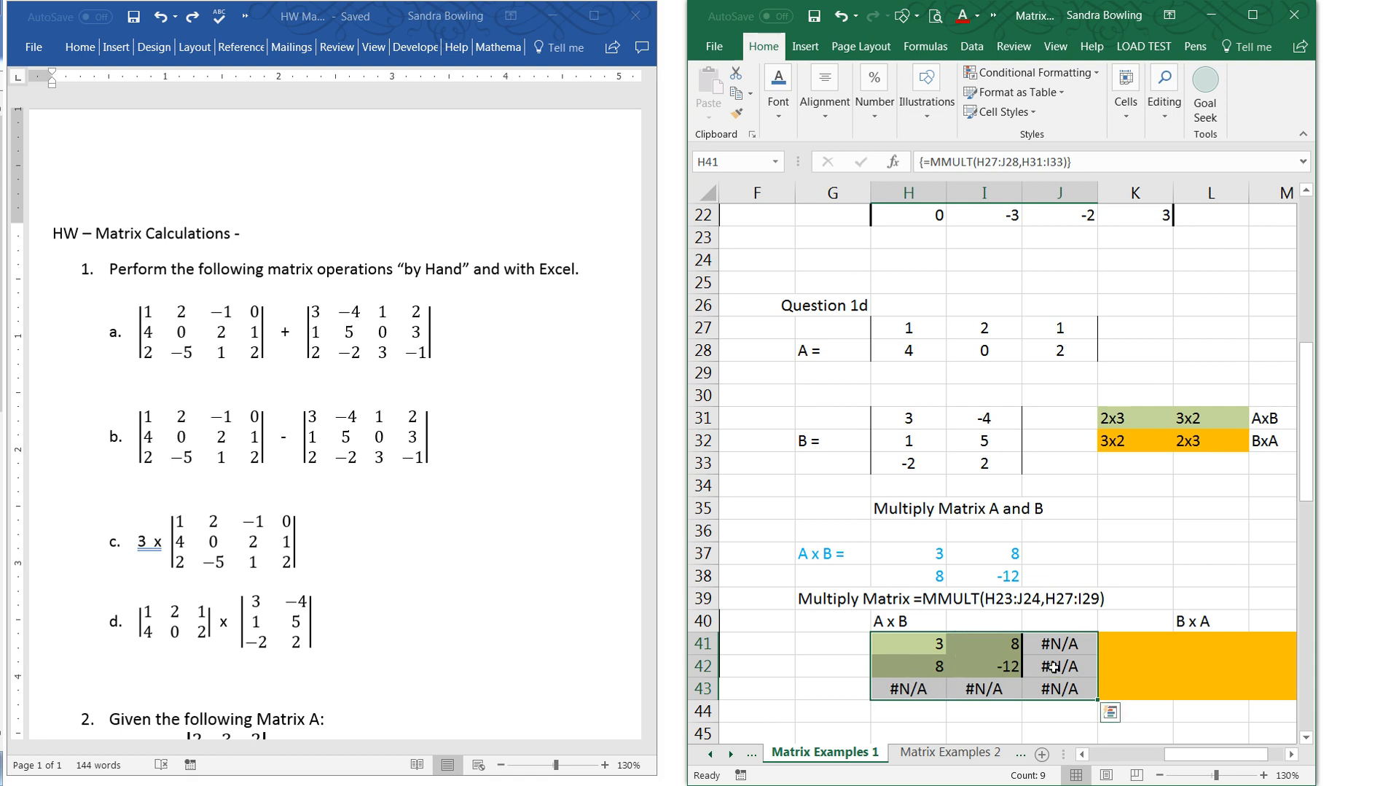
- Try to delete only the surplus cells J41:J43 of the A x B array result
left_click(880, 705)
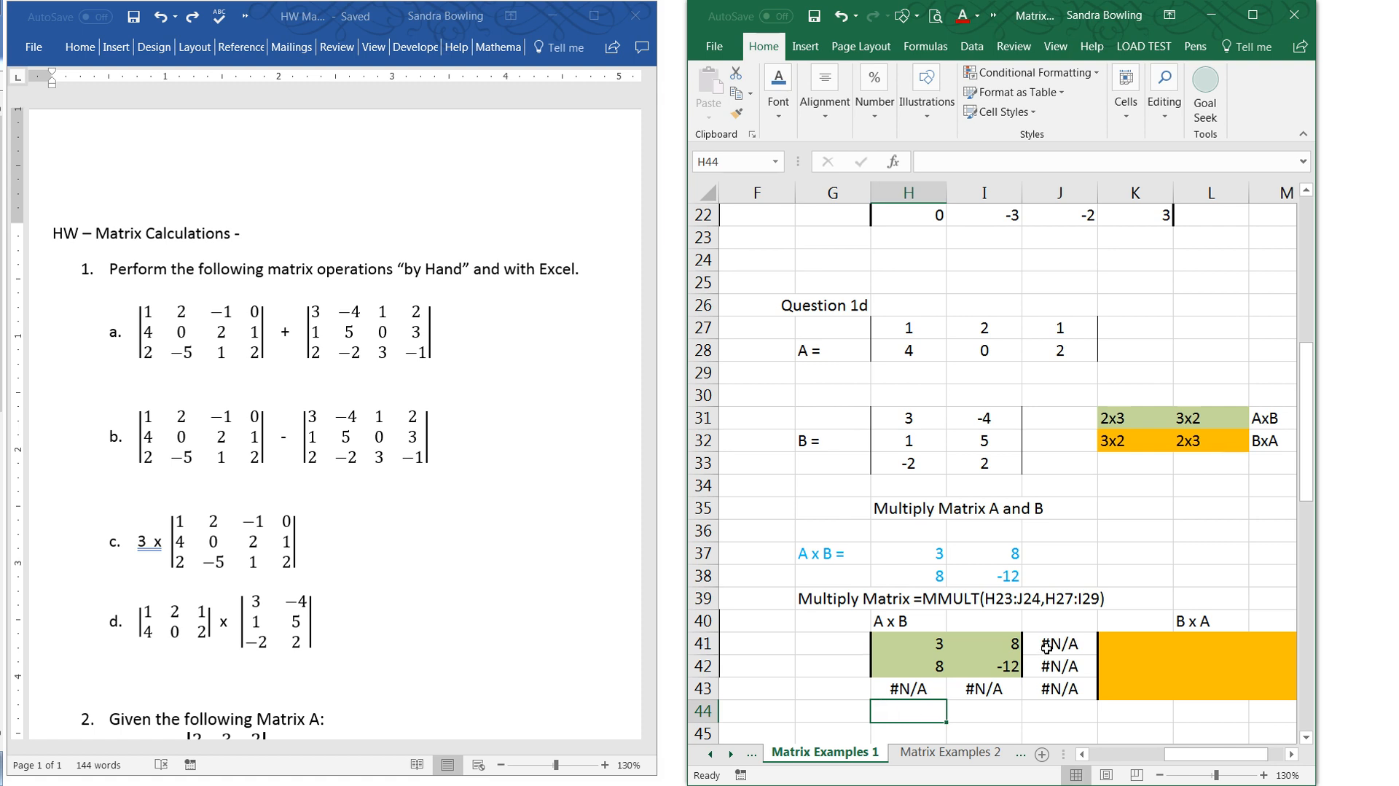
left_click_drag(1047, 647, 1059, 689)
key("Delete")
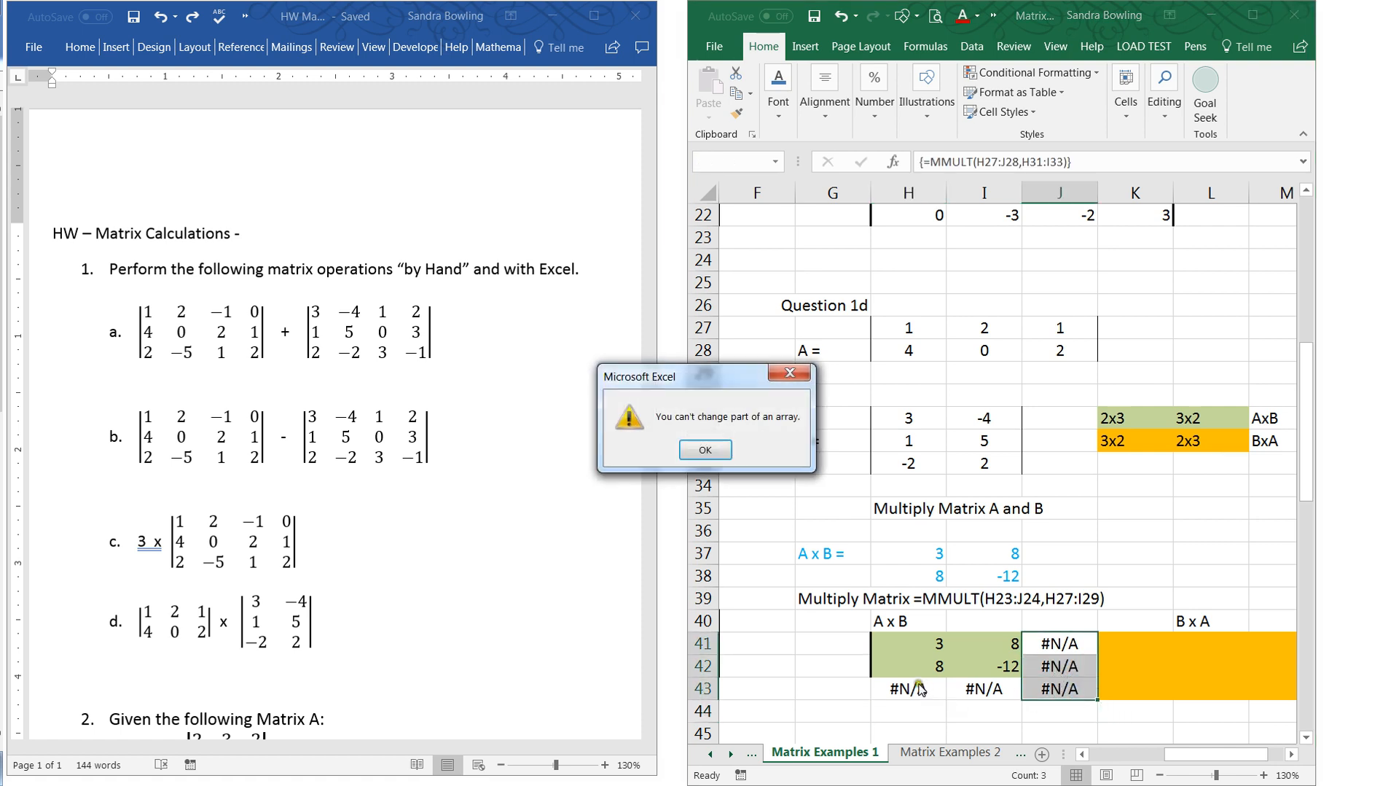
left_click(688, 450)
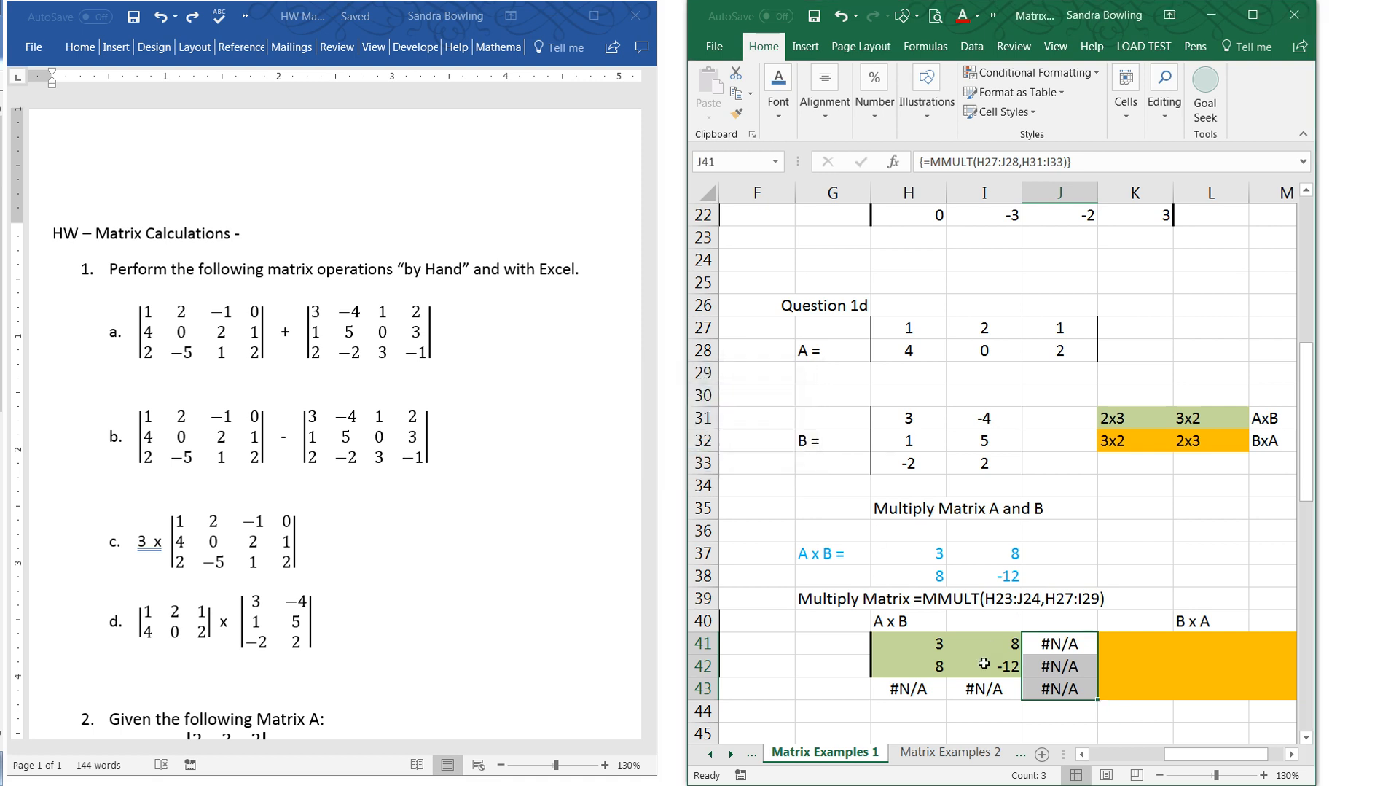
- Undo the A x B array formula entered across H41:J43
type("u")
key("Return")
key("Escape")
key("Escape")
key("ctrl+z")
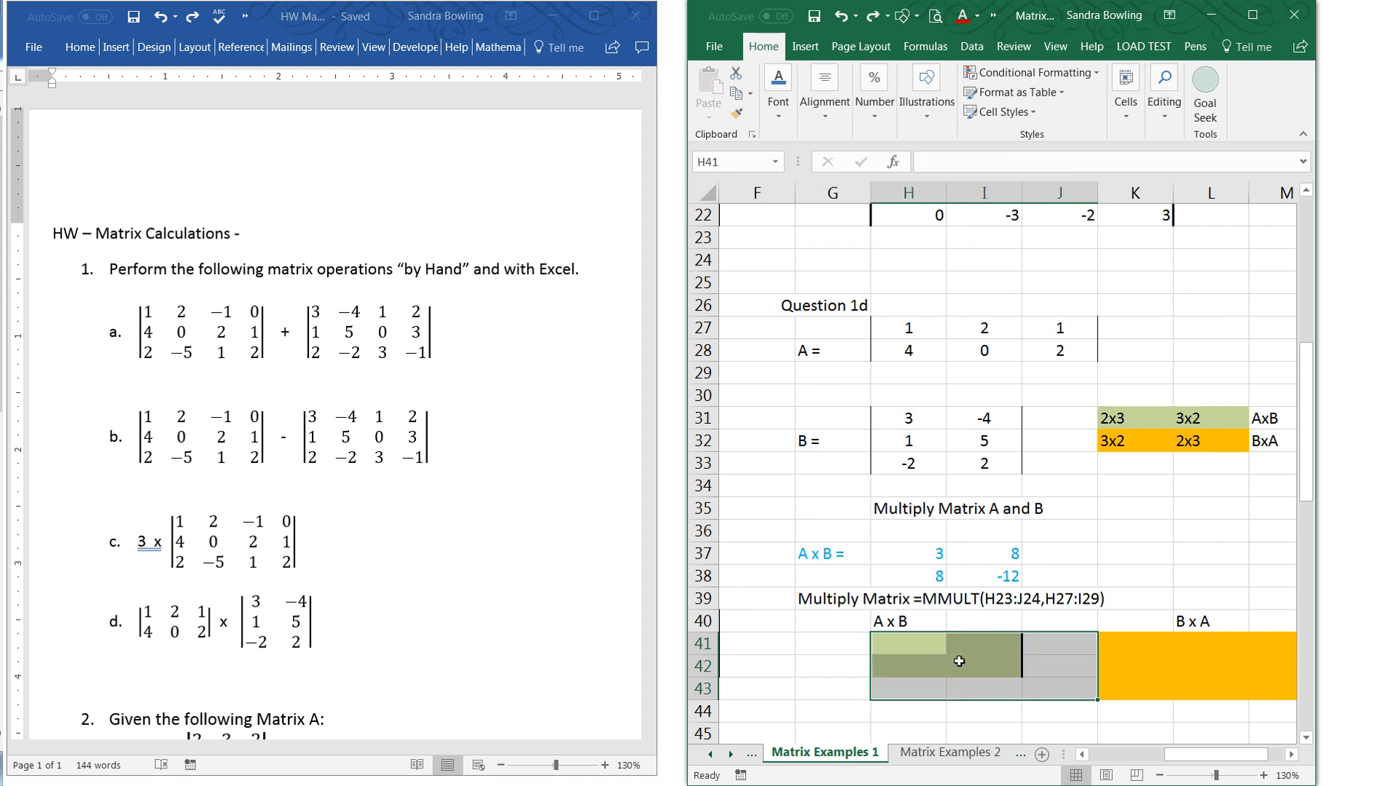
- Multiply matrix A by B of Question 1d, entering =MMULT(H27:J28,H31:I33) as an array formula across H41:I42
left_click_drag(919, 645, 970, 662)
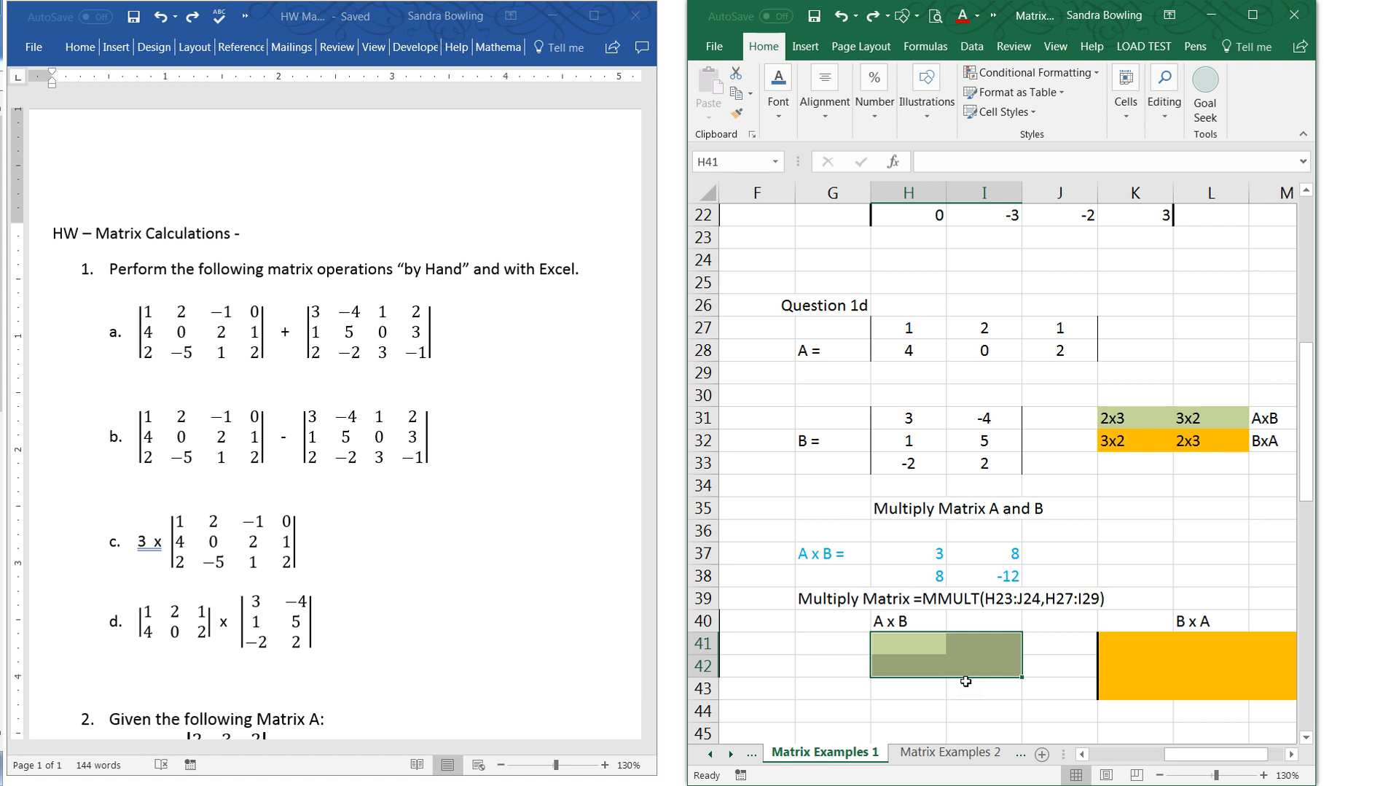
type("=mmult")
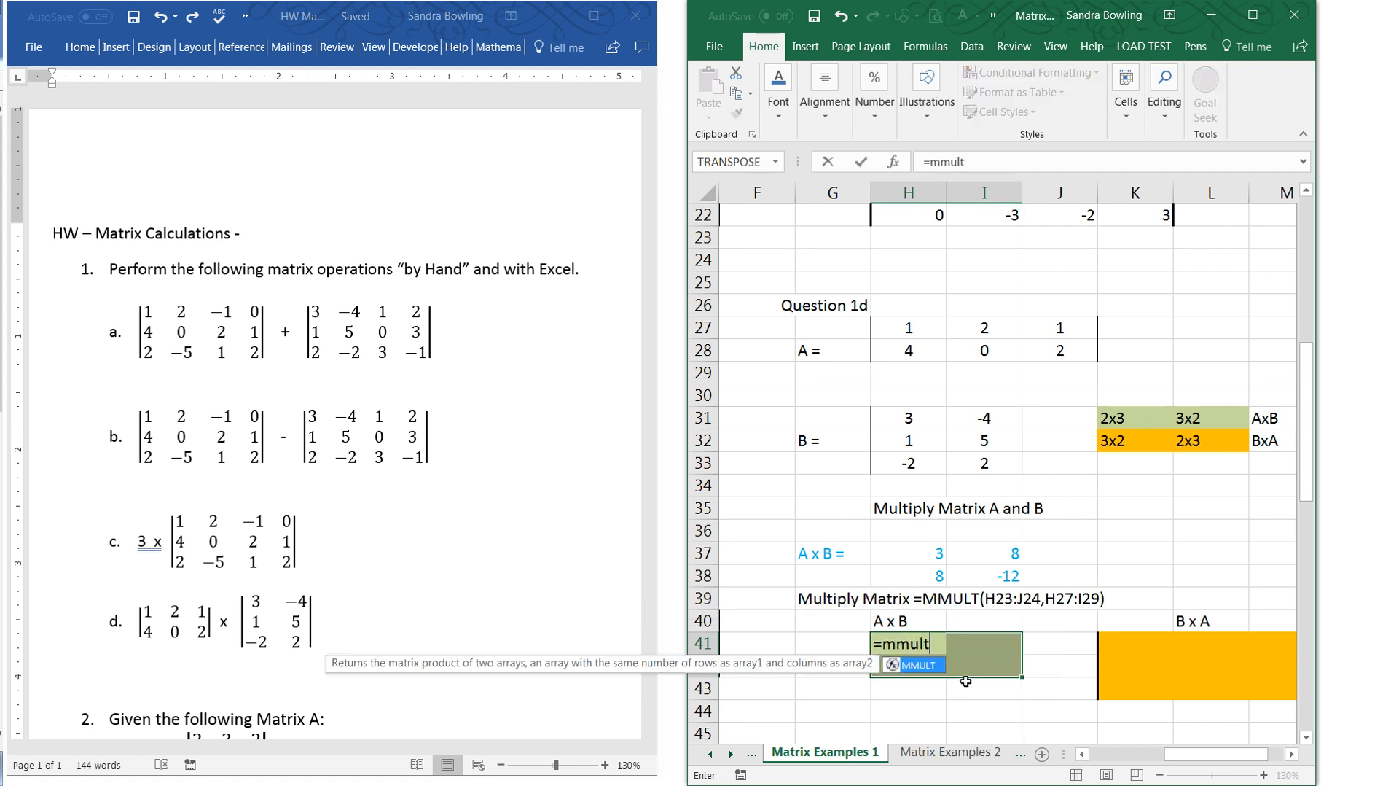
type("(")
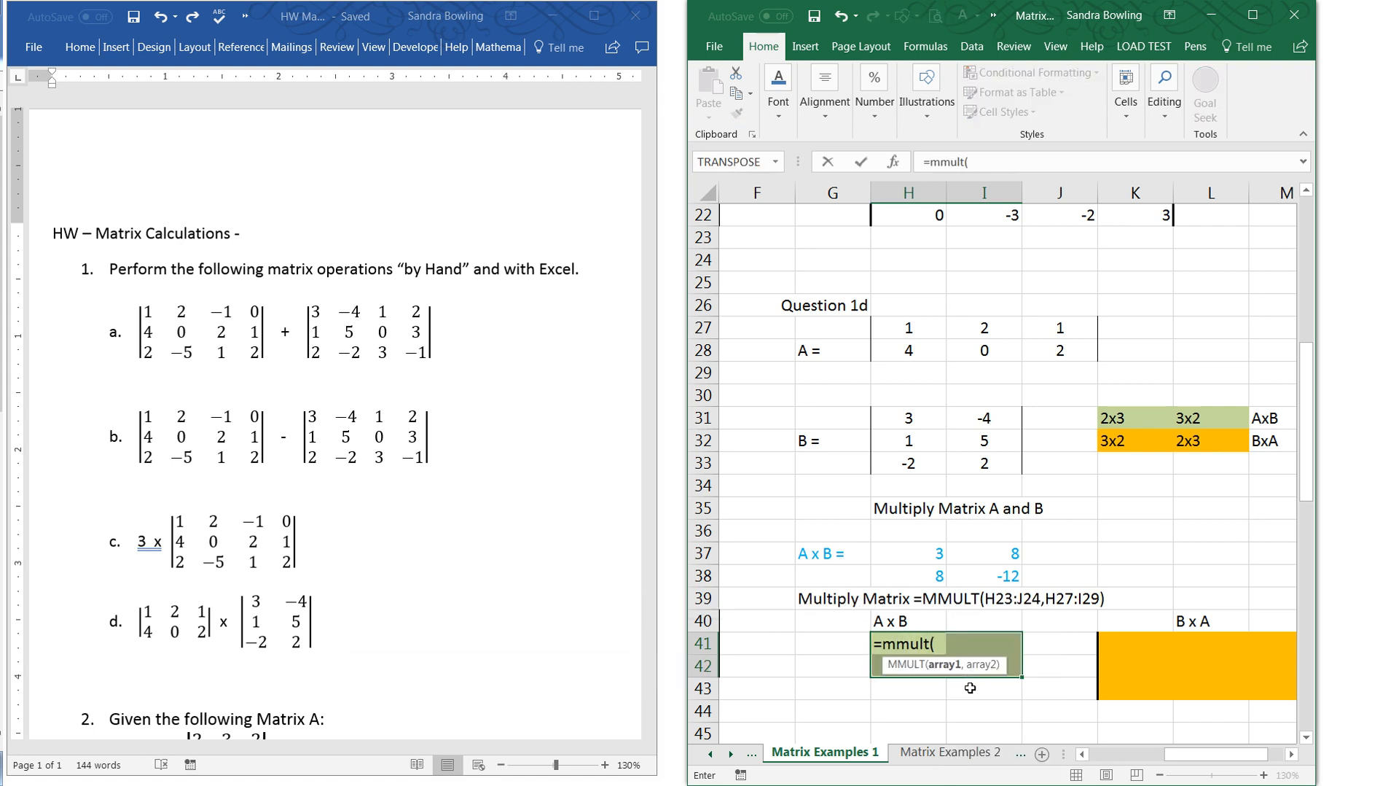
left_click_drag(914, 333, 1033, 350)
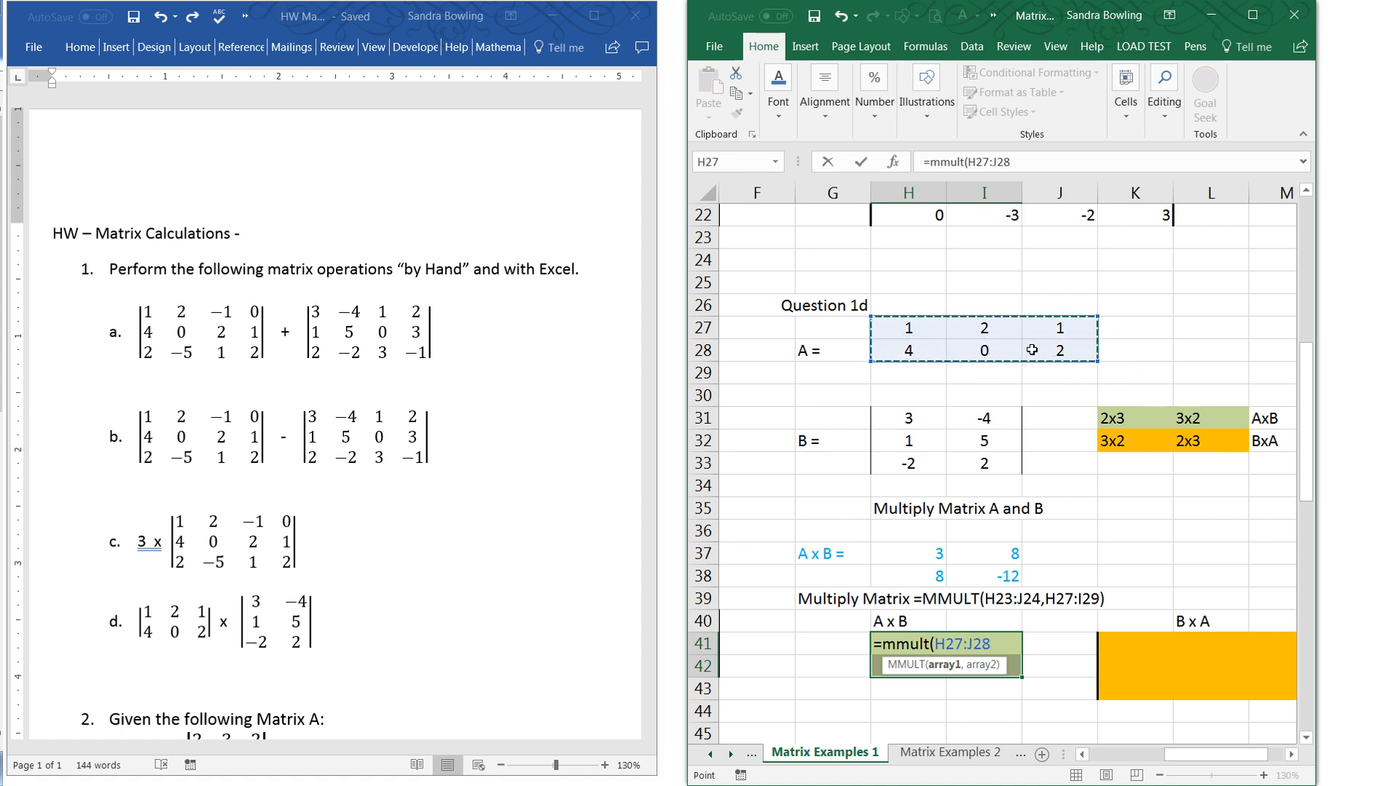
type(",")
left_click_drag(919, 419, 978, 463)
type(")")
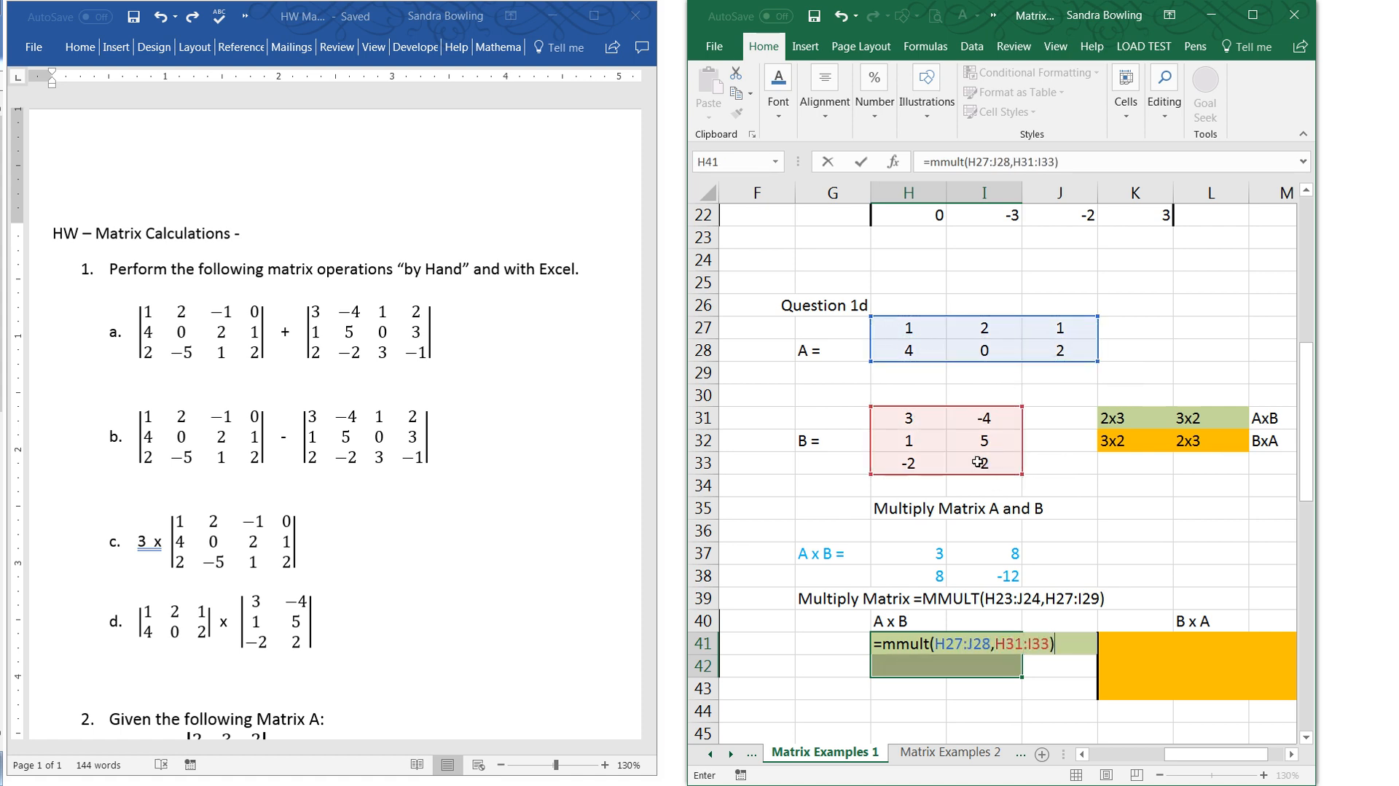
key("ctrl+shift+Return")
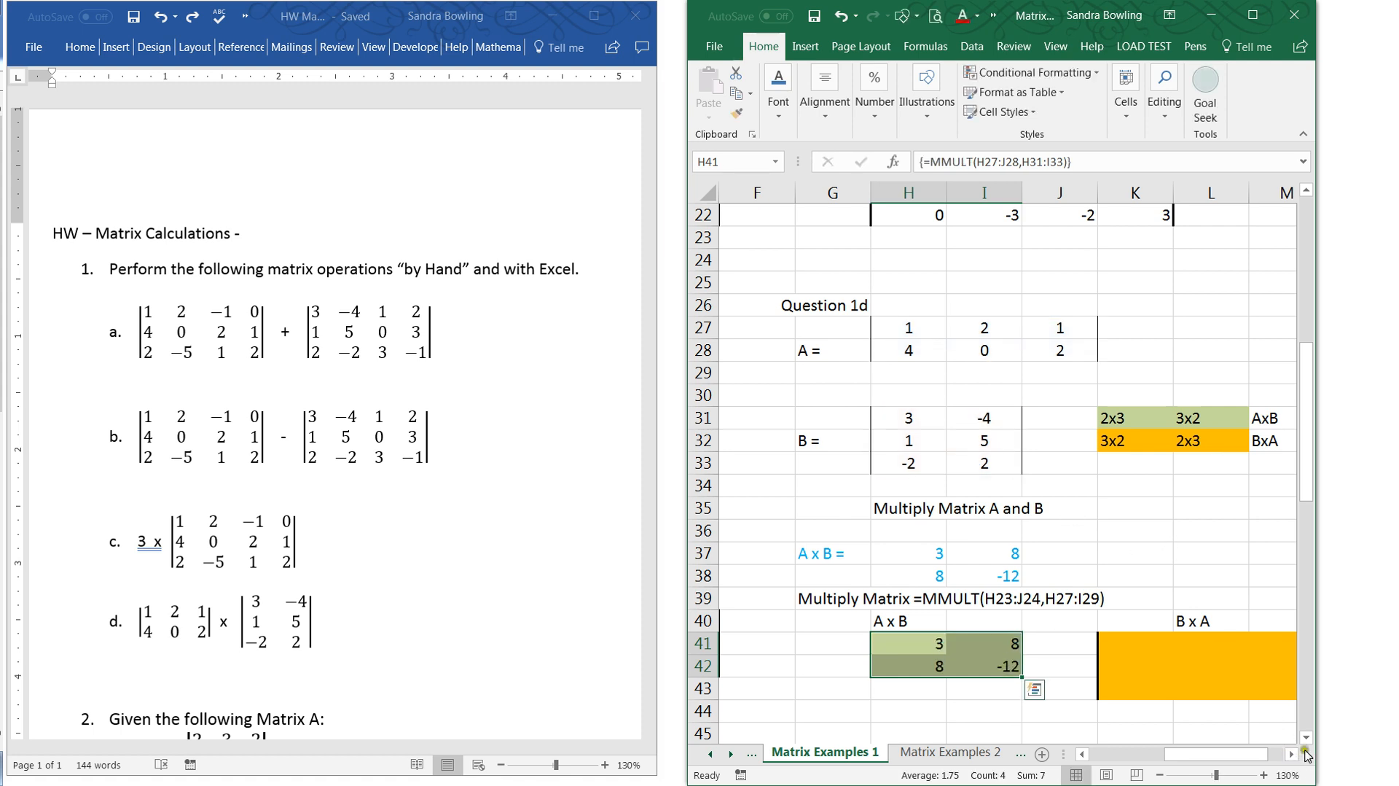
- Try multiplying matrix B by A, entering =MMULT(H31:I33,H27:J28) as an array formula across K41:L42
left_click_drag(1316, 751, 1379, 744)
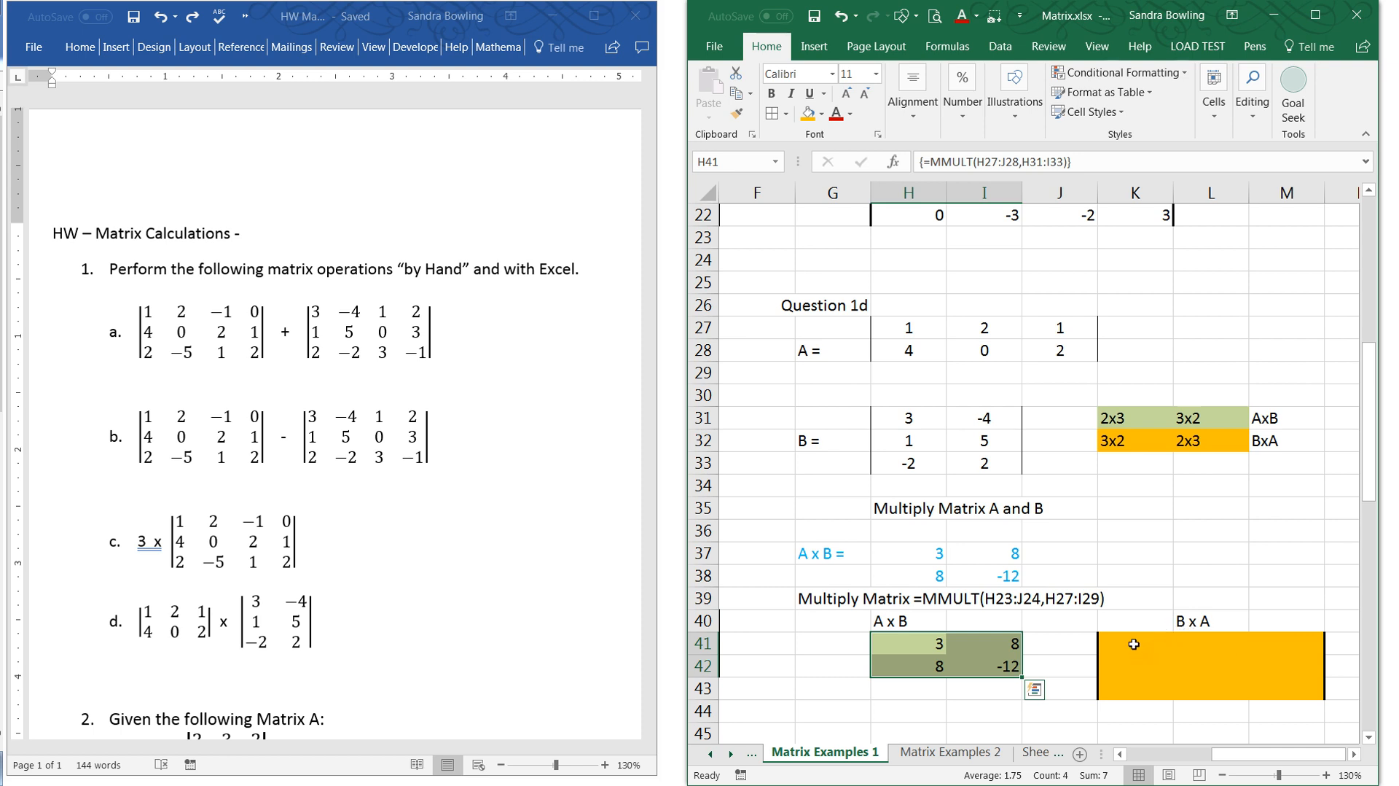
left_click_drag(1133, 644, 1224, 665)
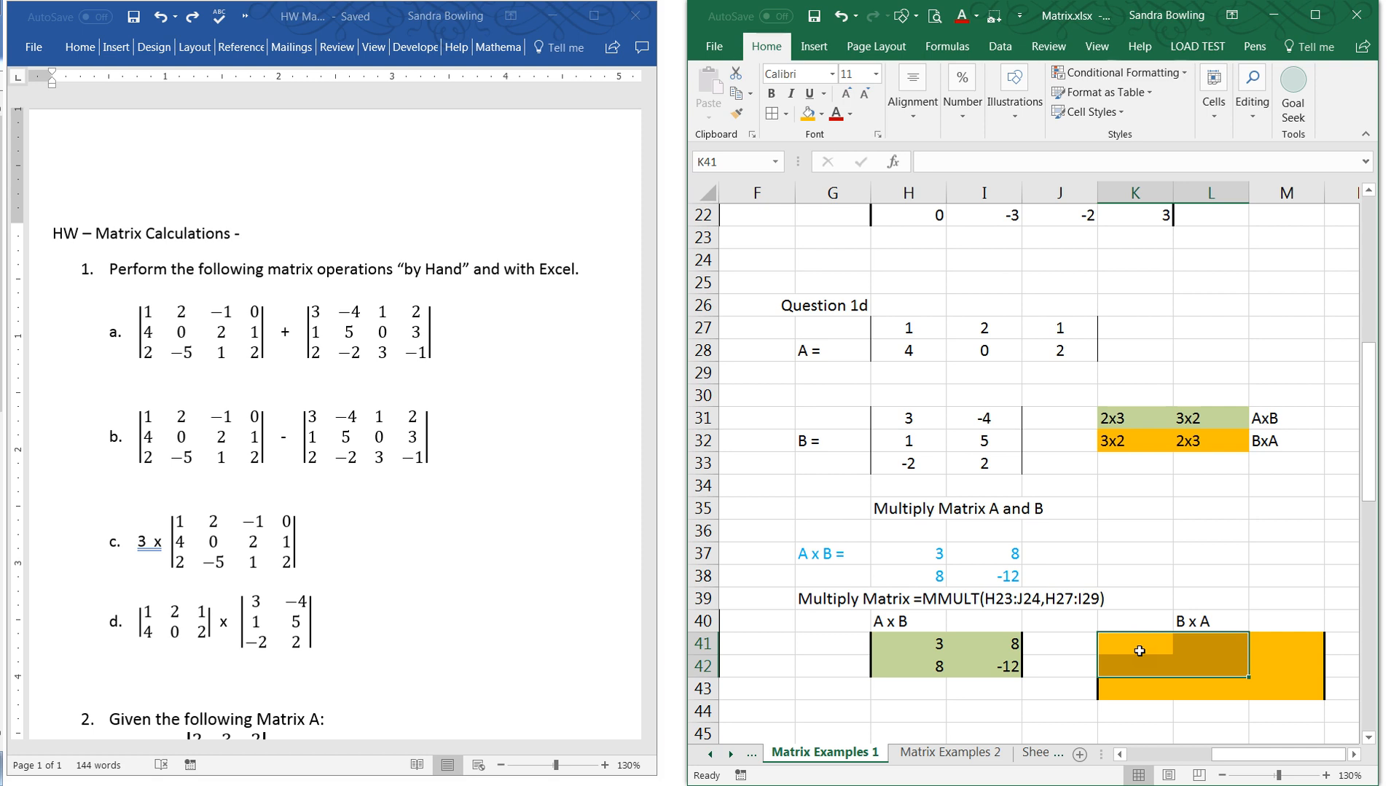
type("=")
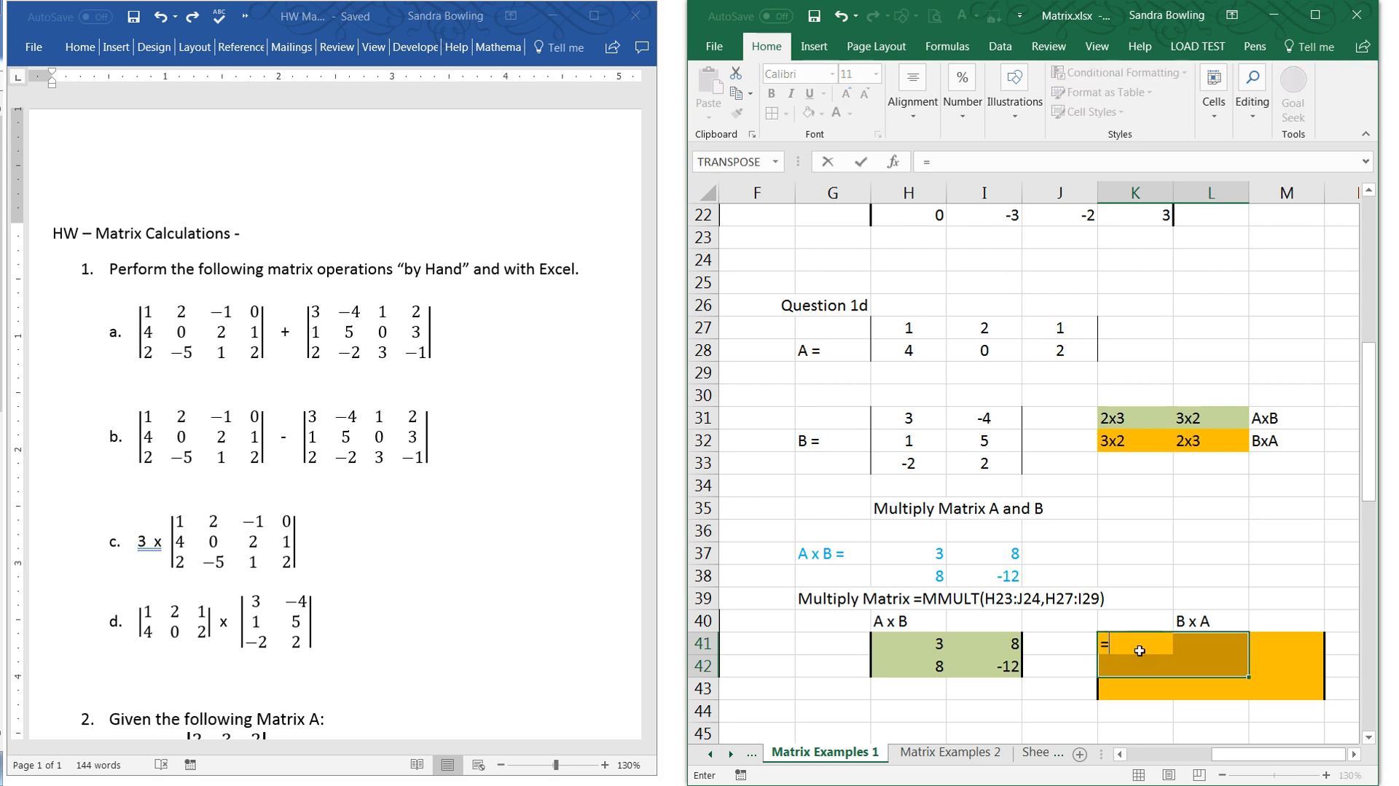
type("mmult")
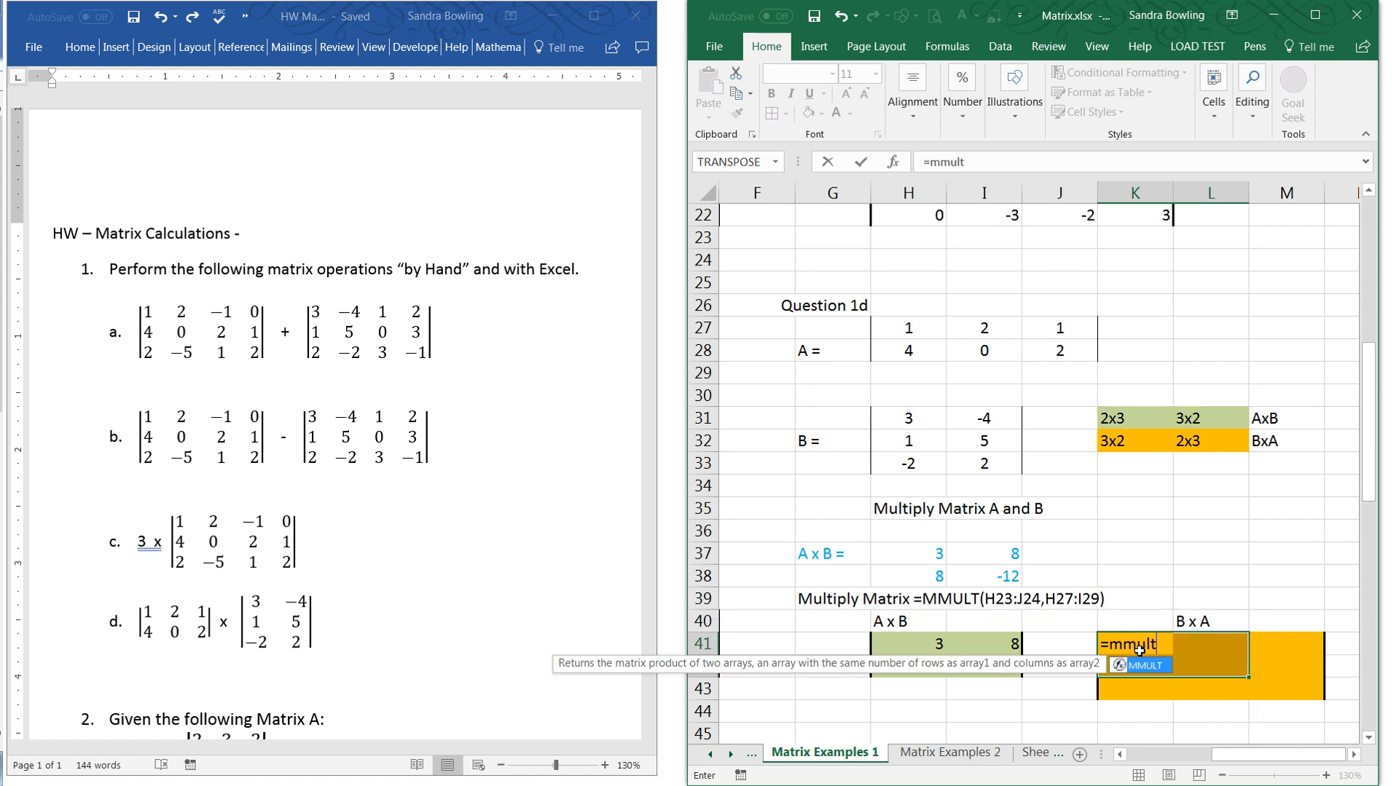
type("(")
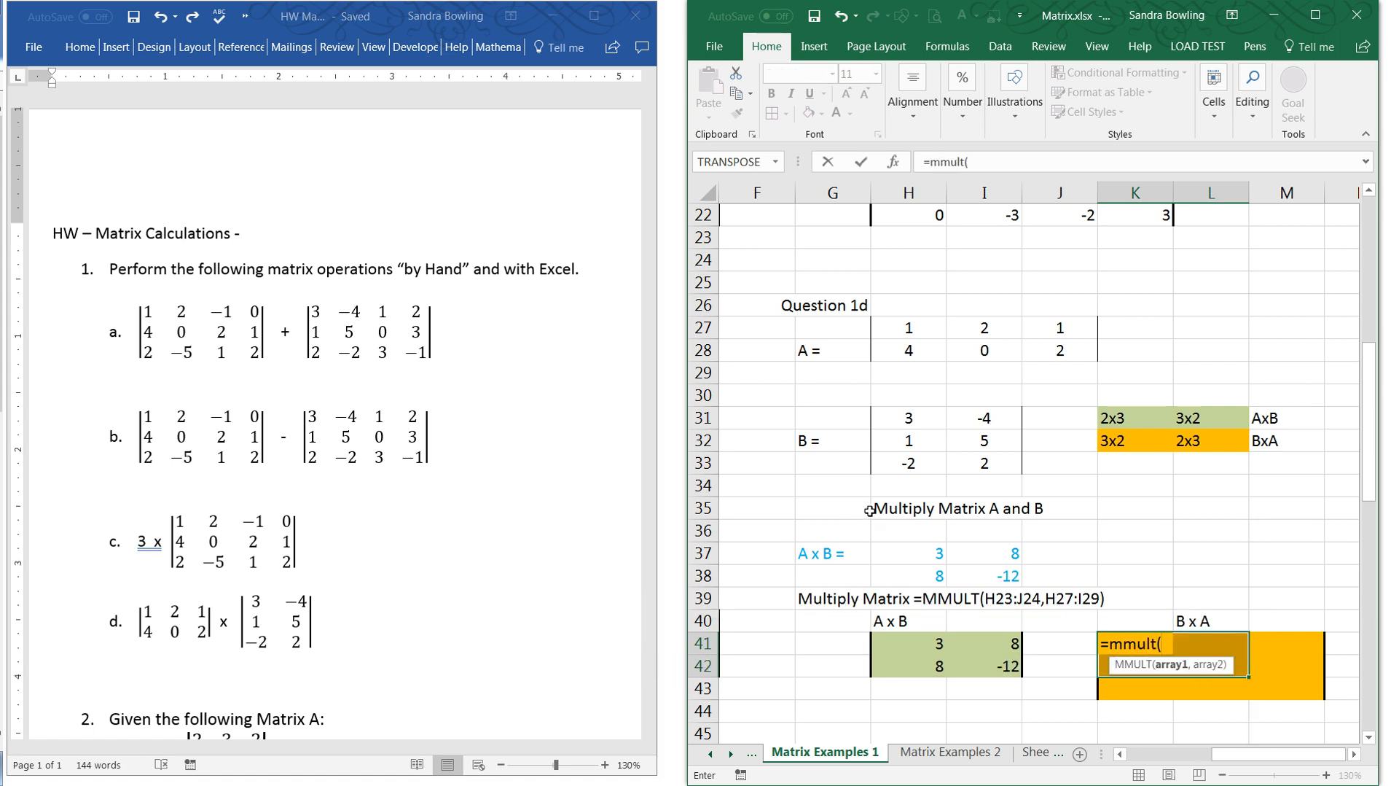
left_click(909, 332)
left_click_drag(914, 418, 982, 464)
type(",")
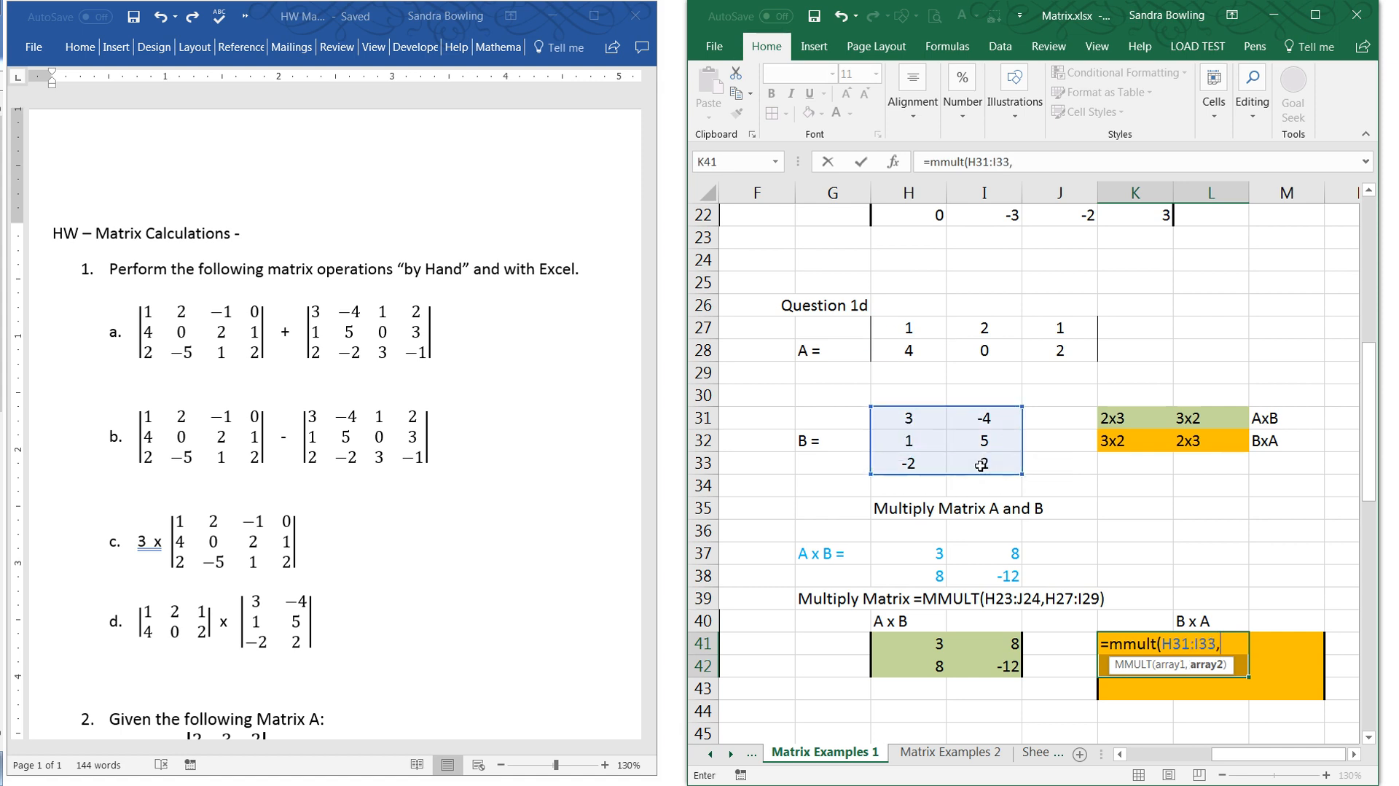
left_click_drag(912, 328, 1068, 360)
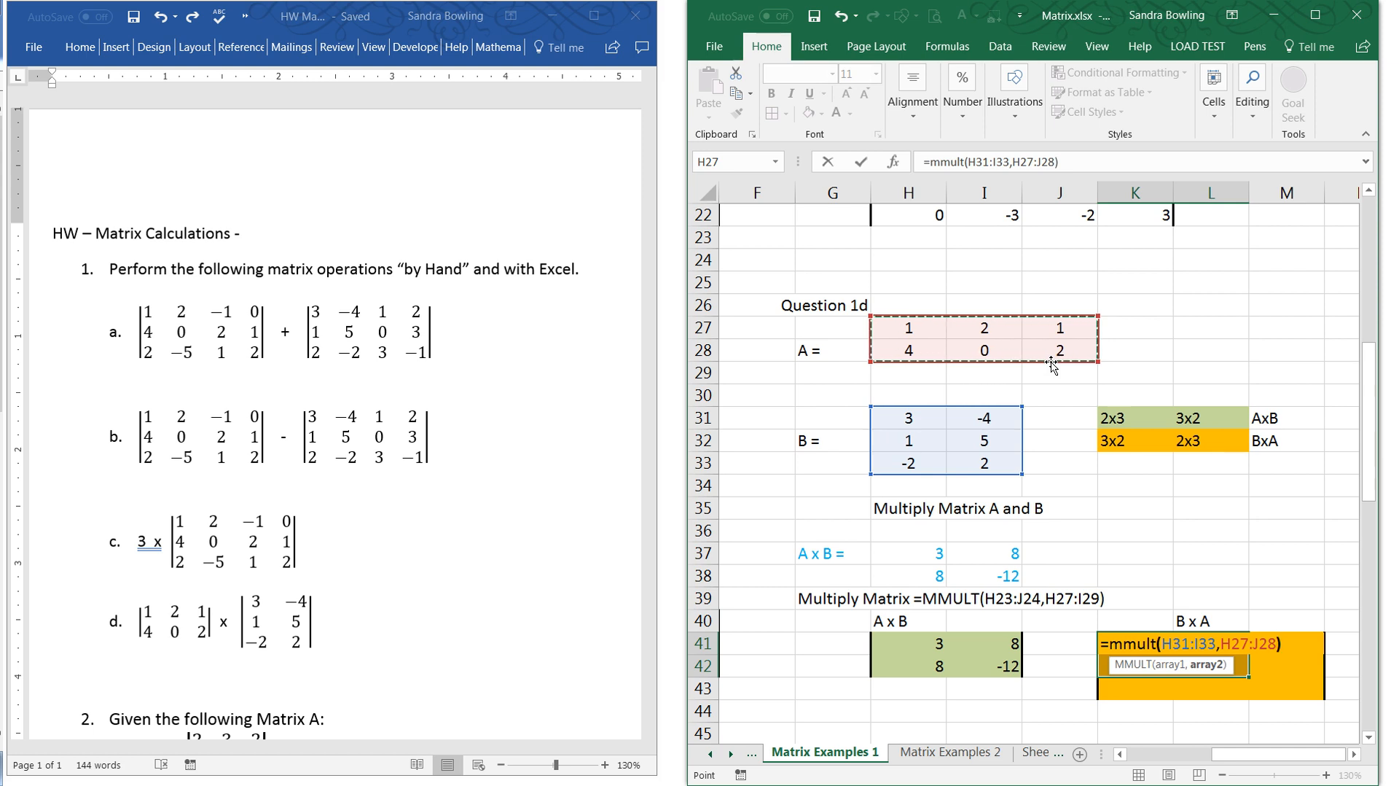
type(")")
key("ctrl+shift+Return")
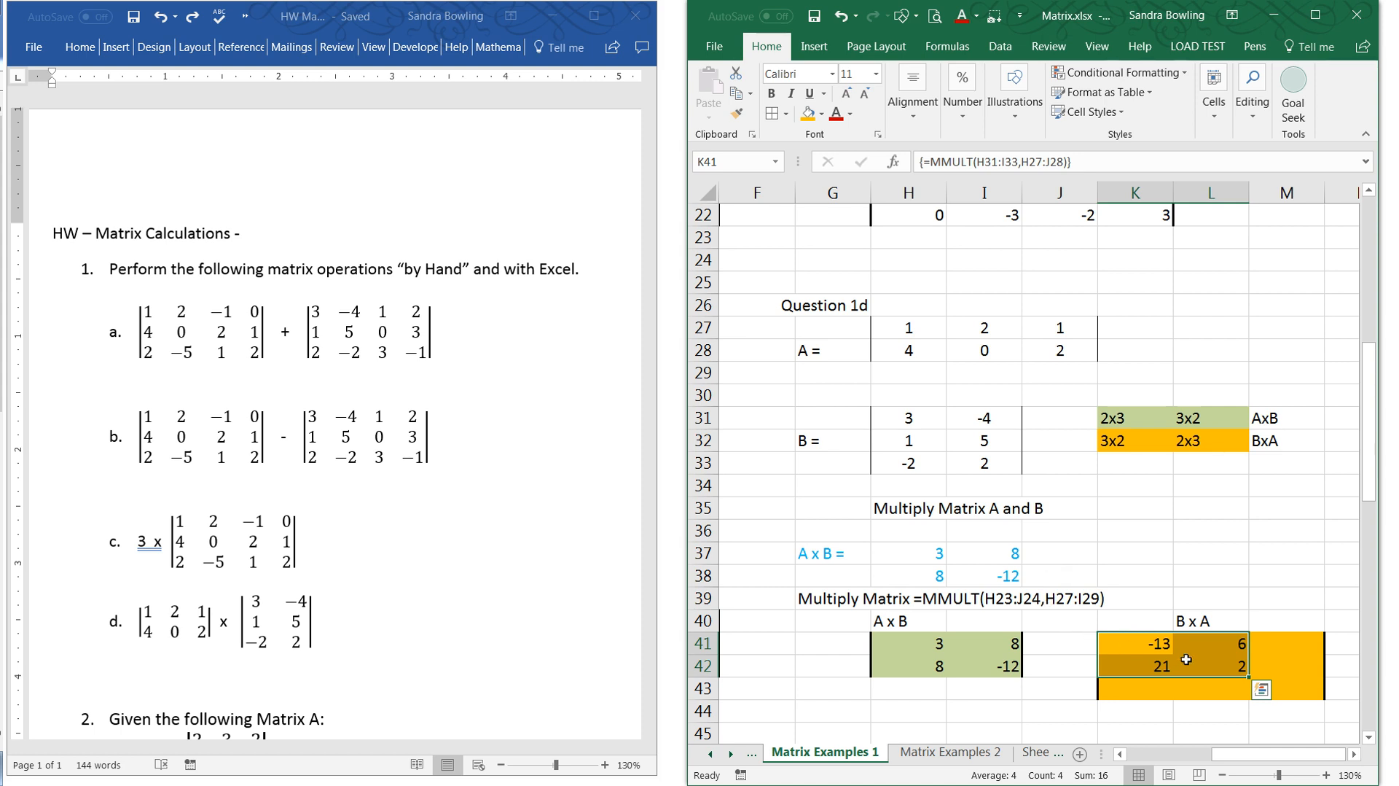
- Multiply matrix B by A of Question 1d, entering =MMULT(H31:I33,H27:J28) as an array formula across K41:M43
left_click_drag(1269, 650, 1273, 655)
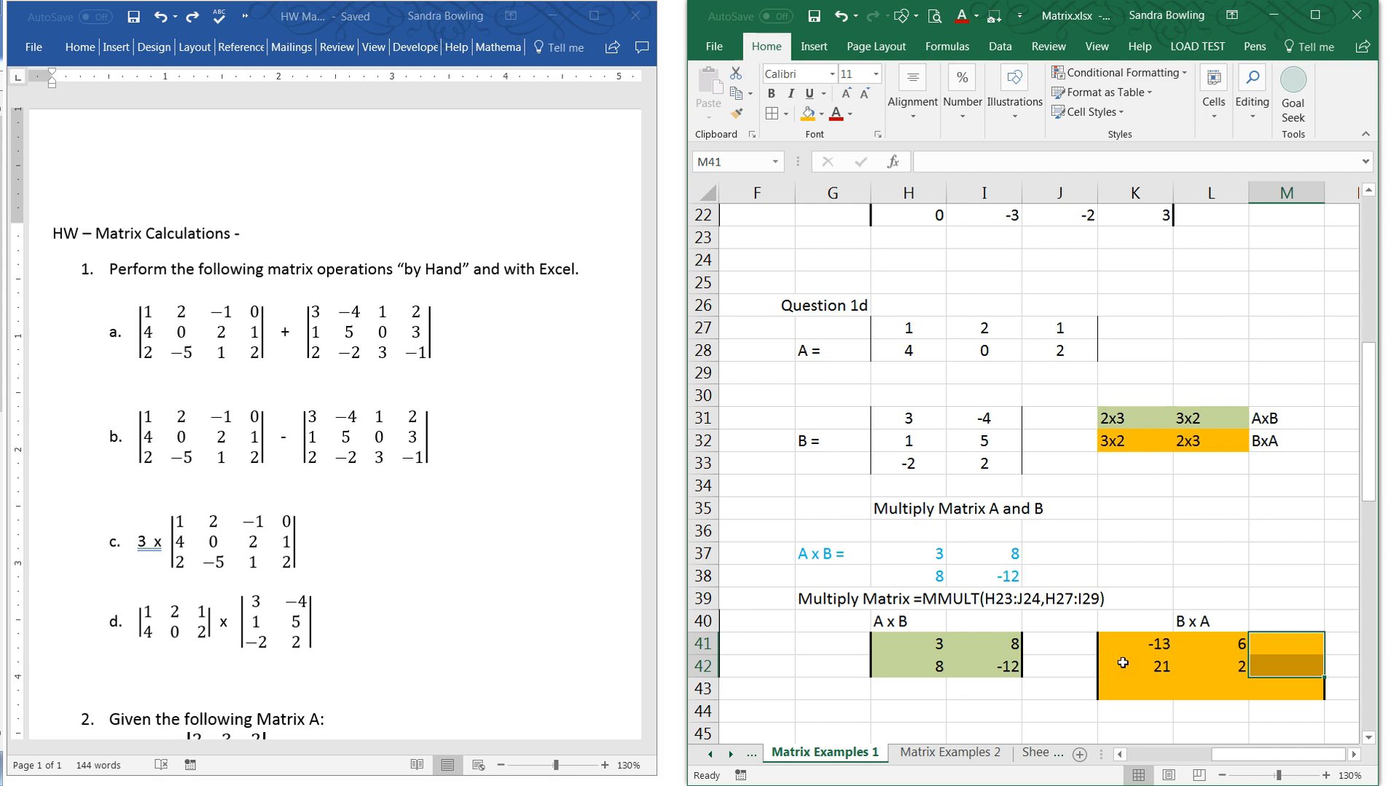
left_click_drag(1109, 640, 1283, 689)
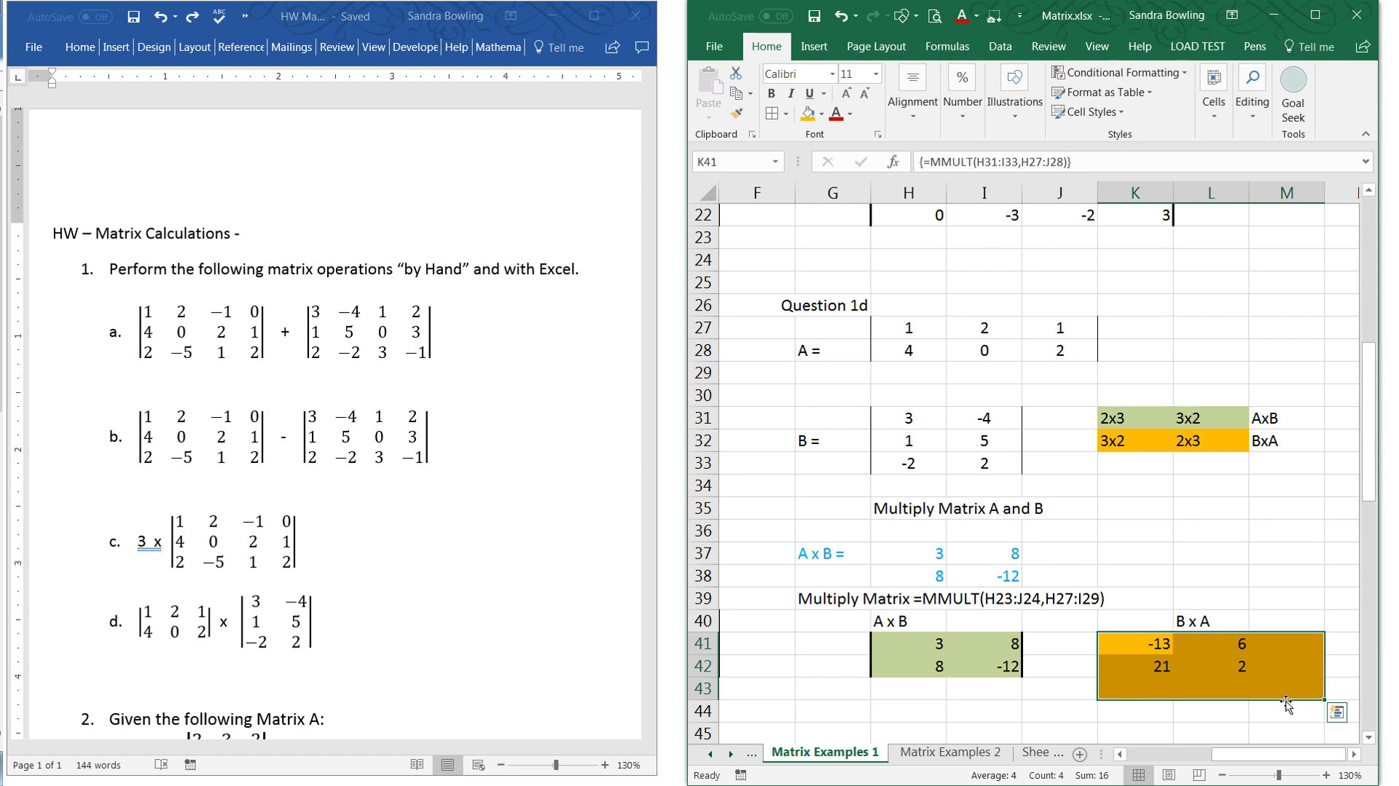
type("=")
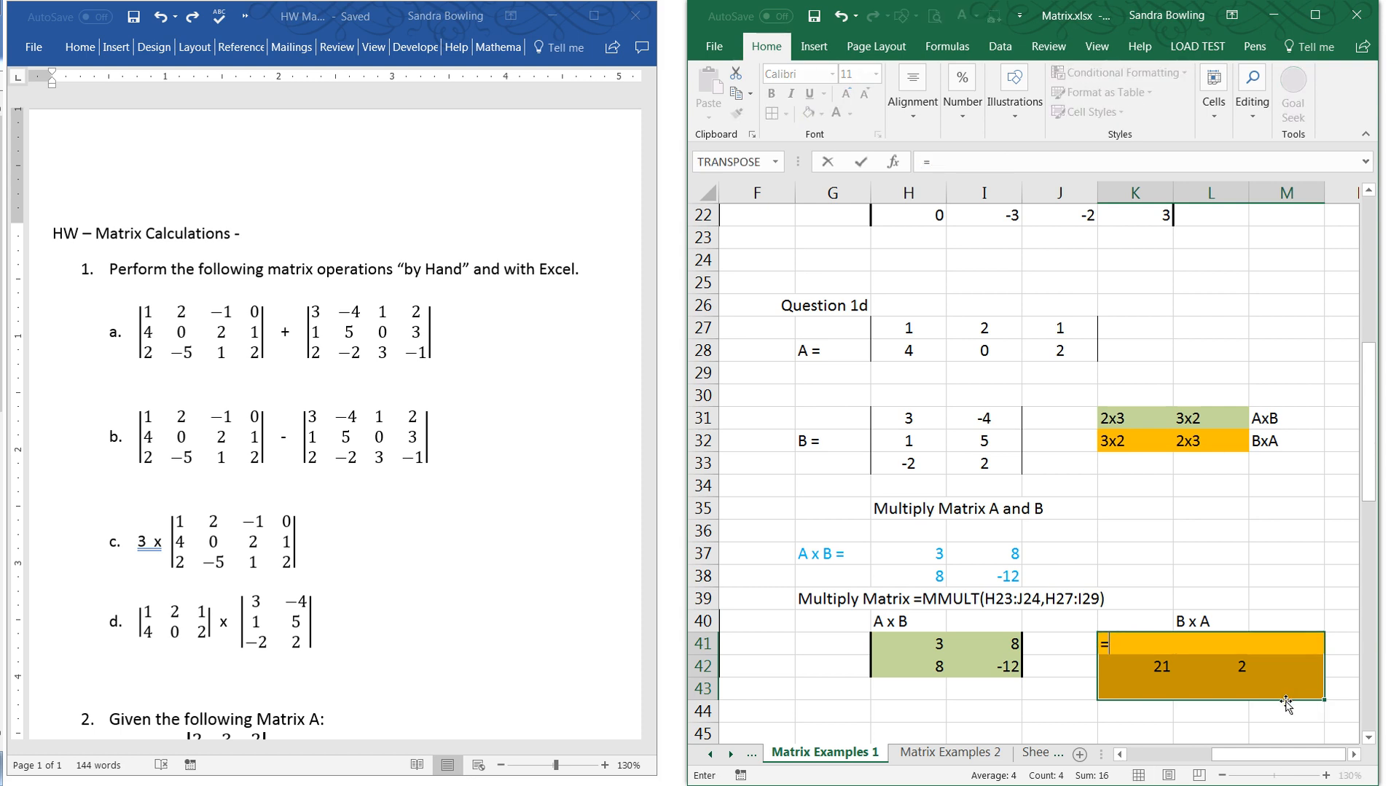
type("mmult")
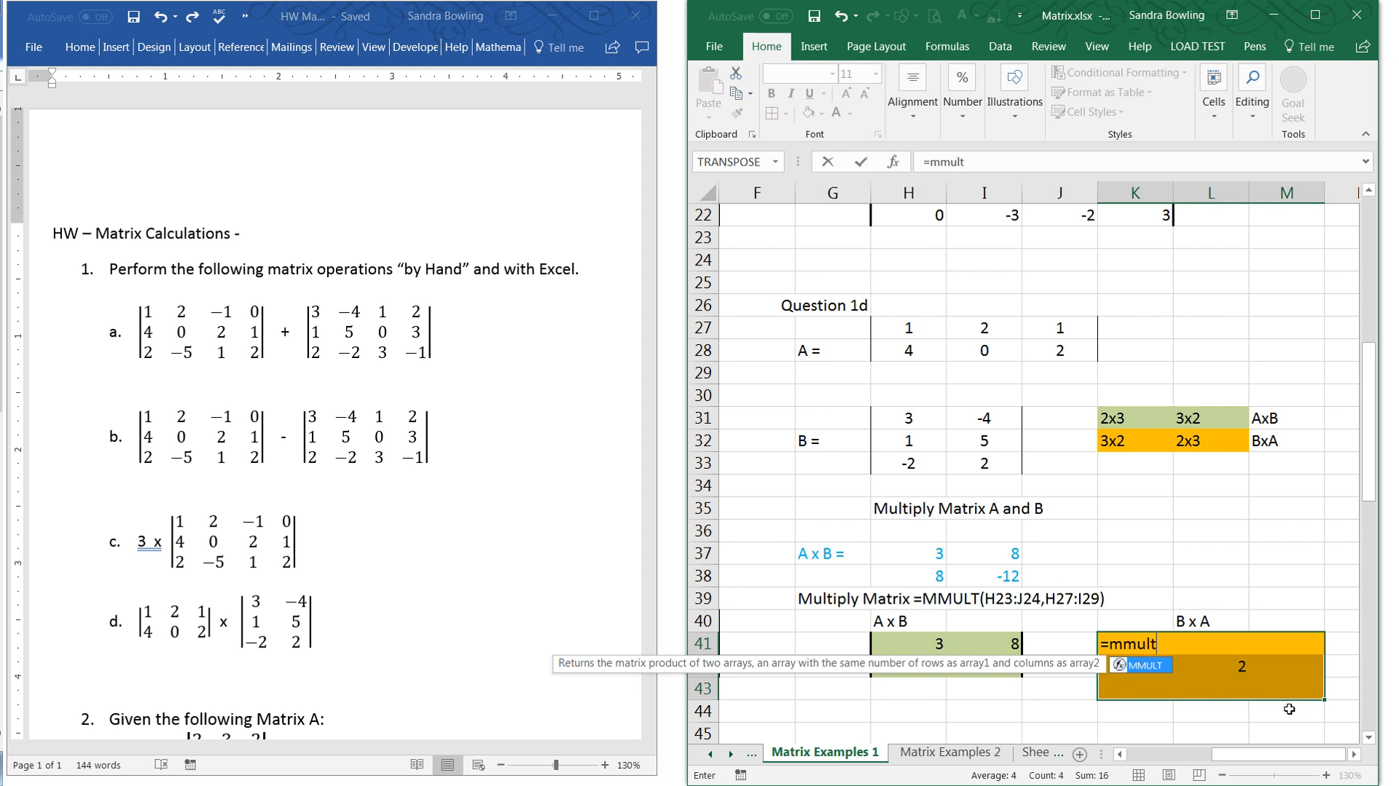
type("(")
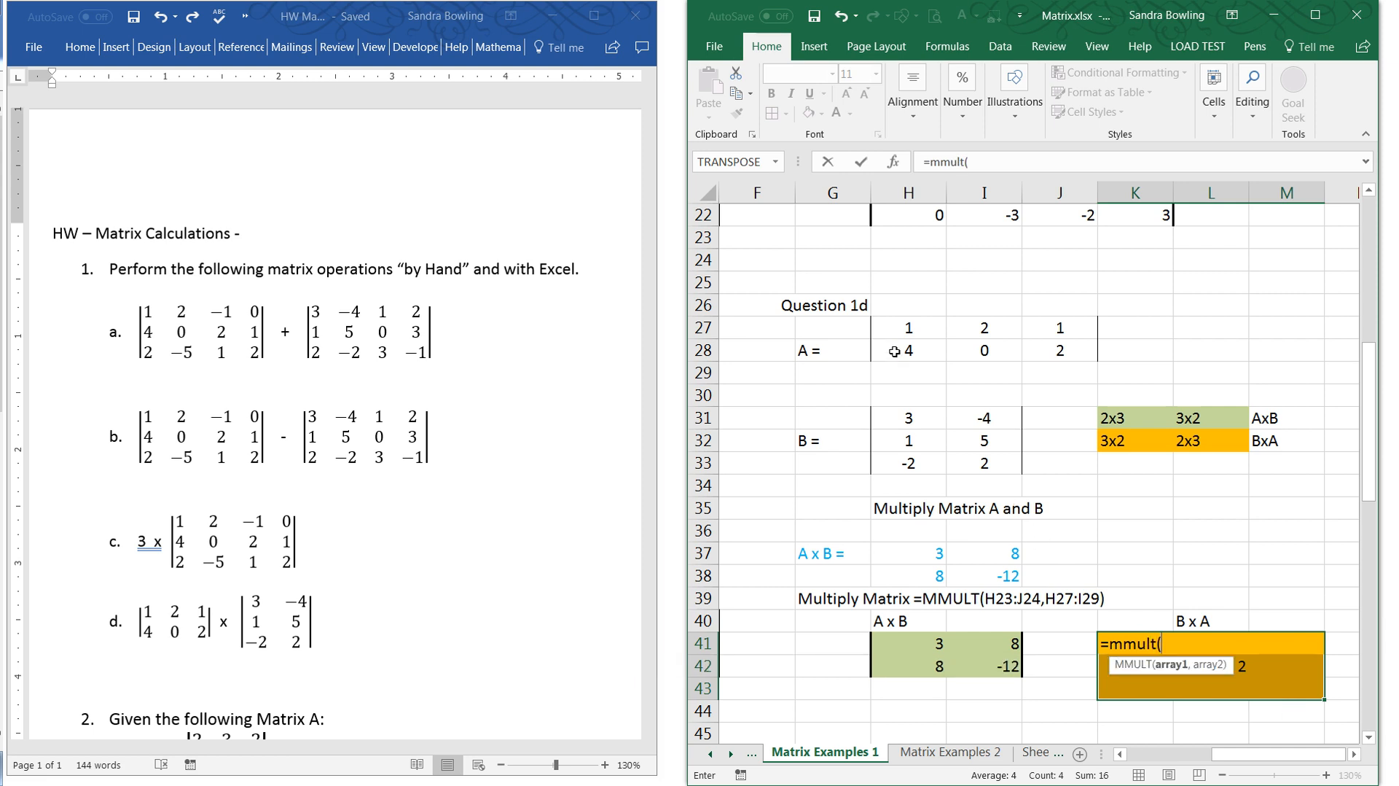
left_click_drag(917, 413, 1011, 474)
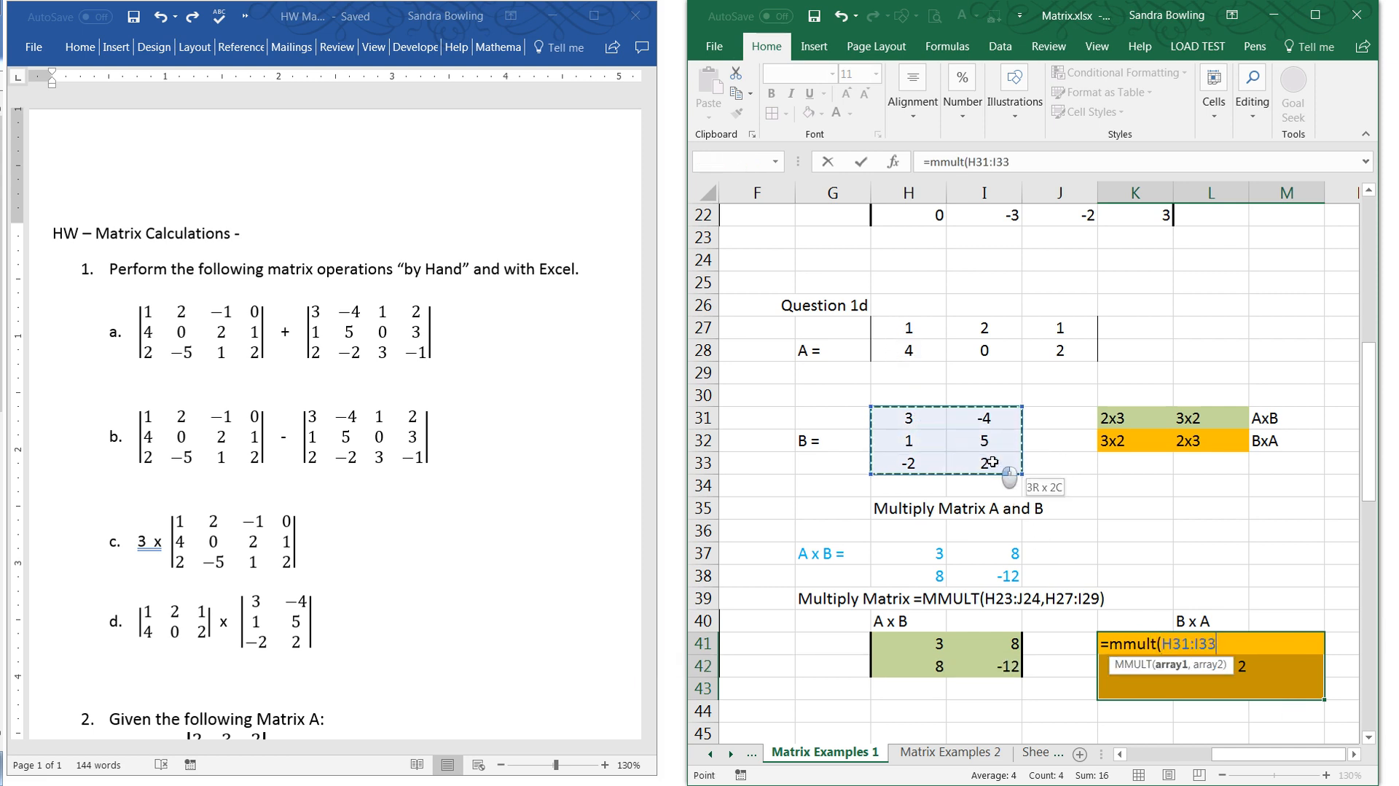
type(",")
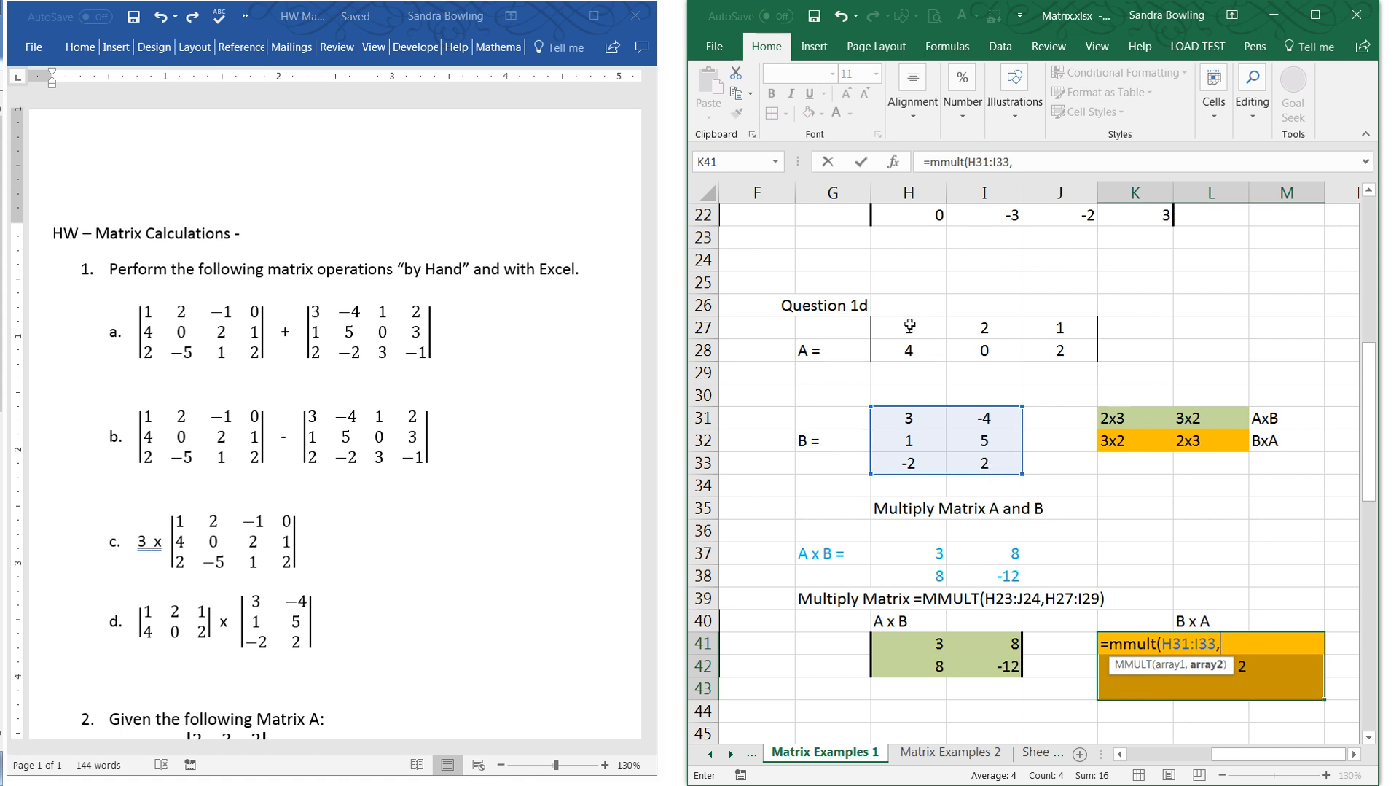
left_click_drag(907, 325, 1049, 369)
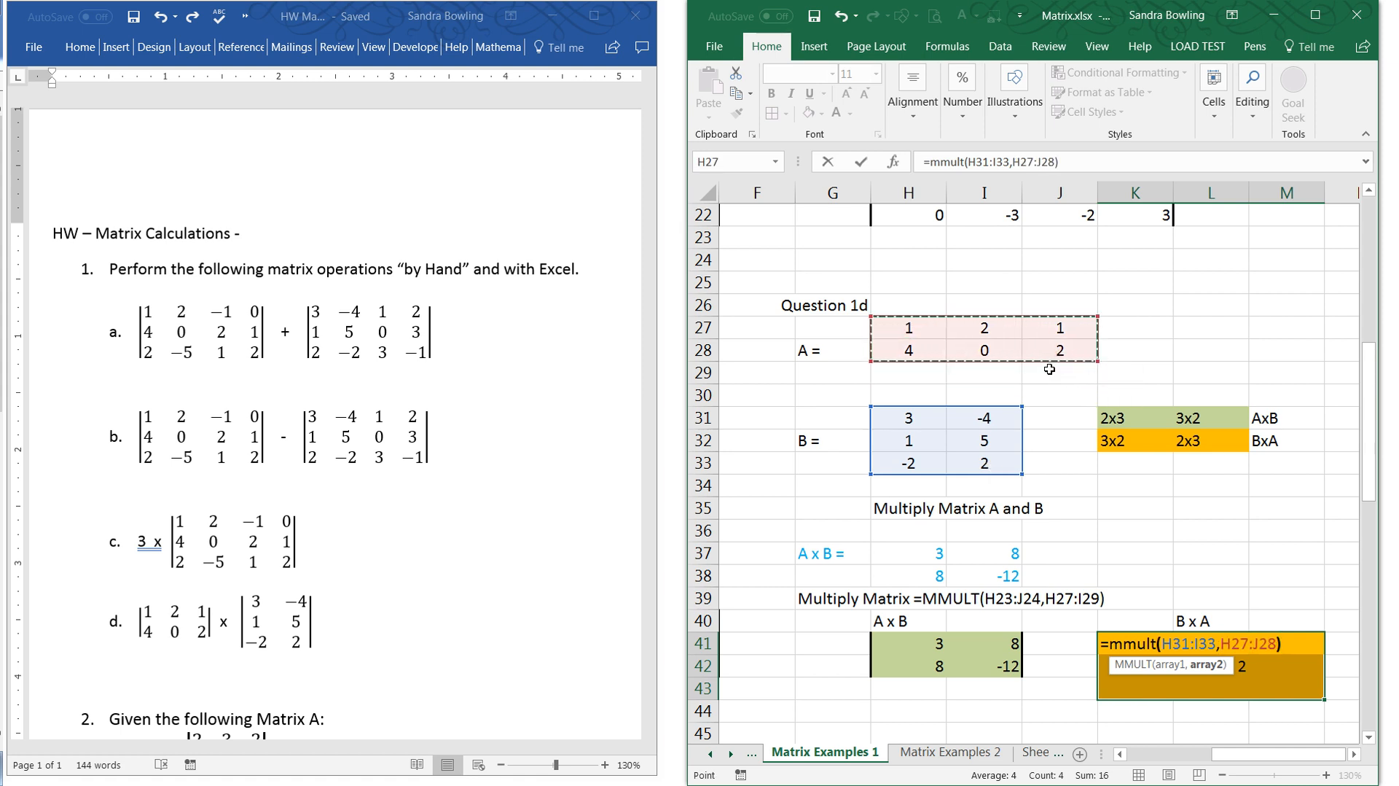
type(")")
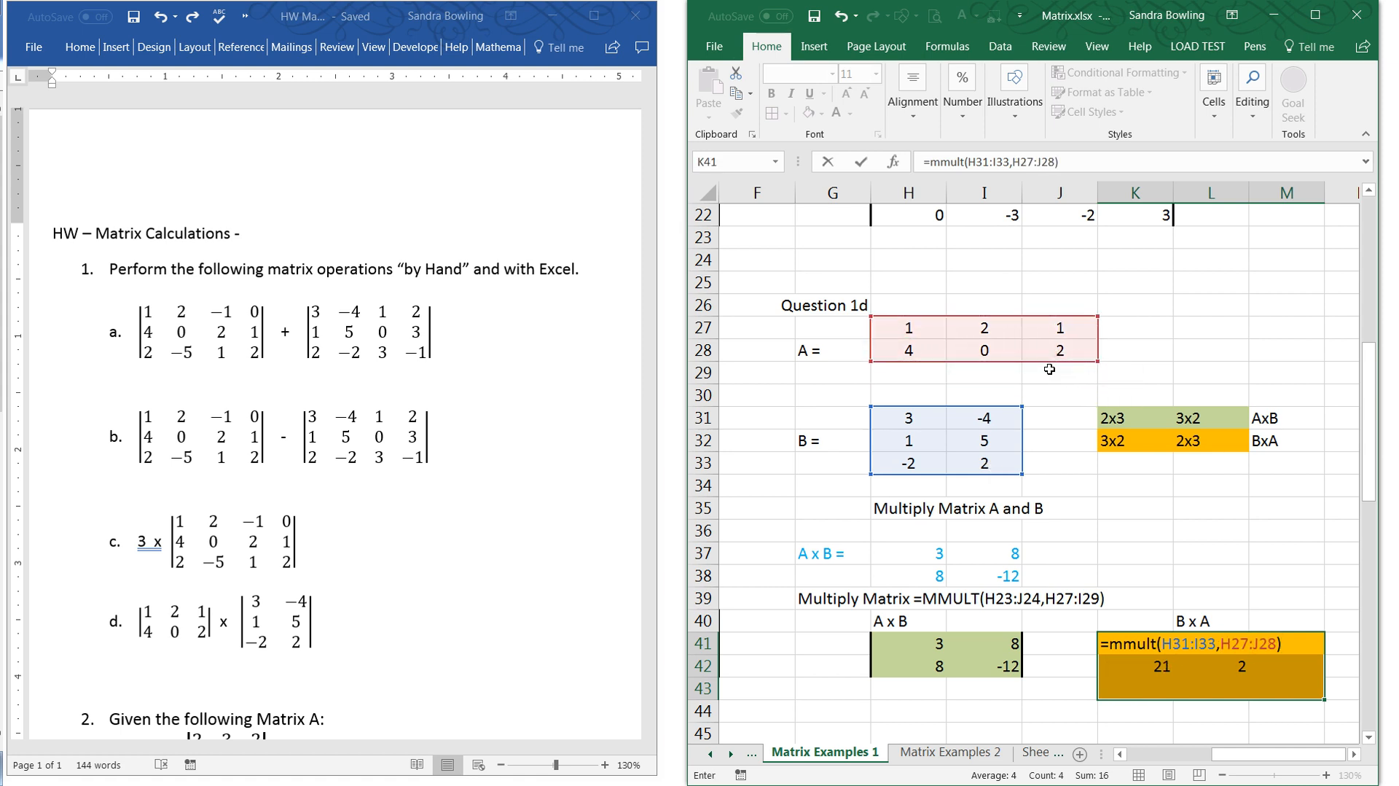
key("ctrl+shift+Return")
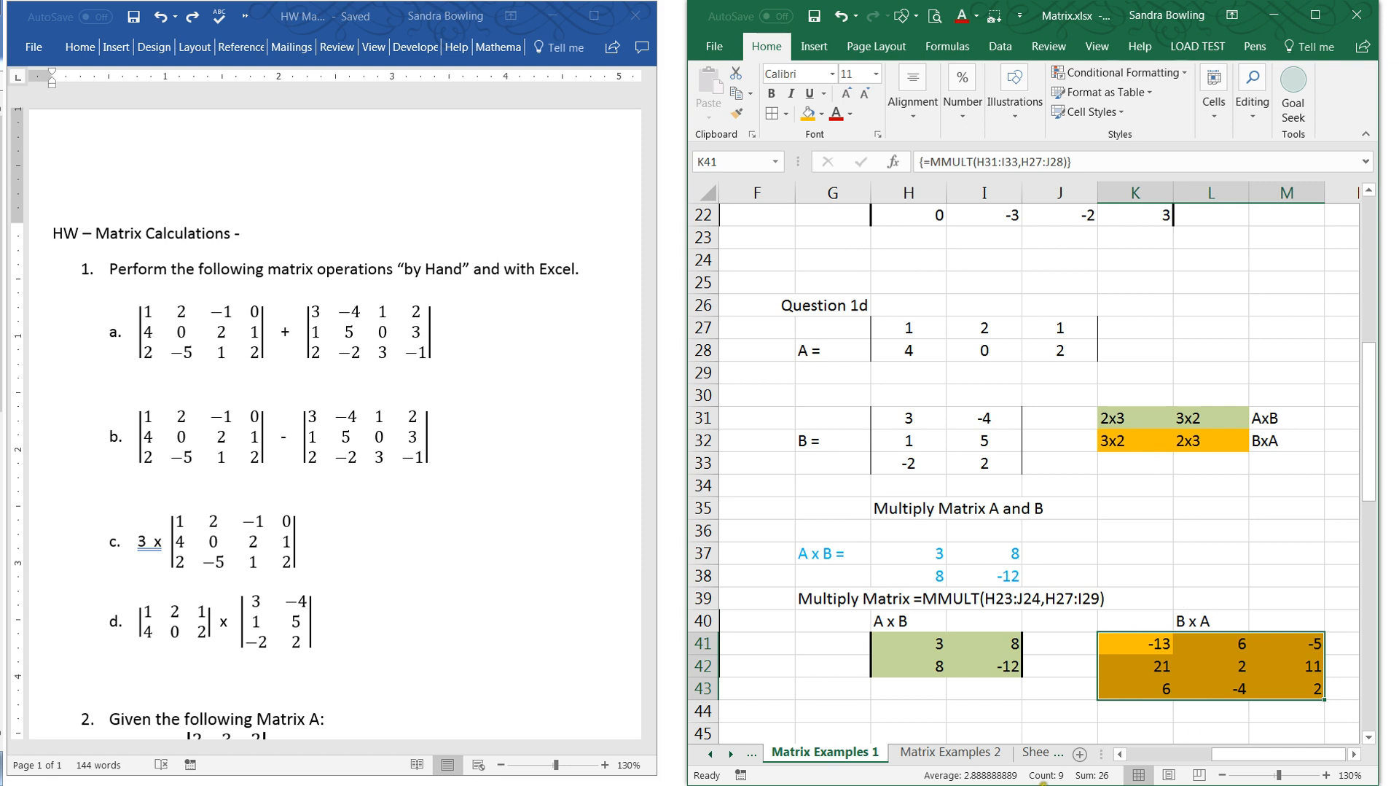
- Examine Question 2 in the Word homework document and the Question 3 matrix section of the Excel worksheet
left_click(384, 647)
scroll(384, 648, "down", 5)
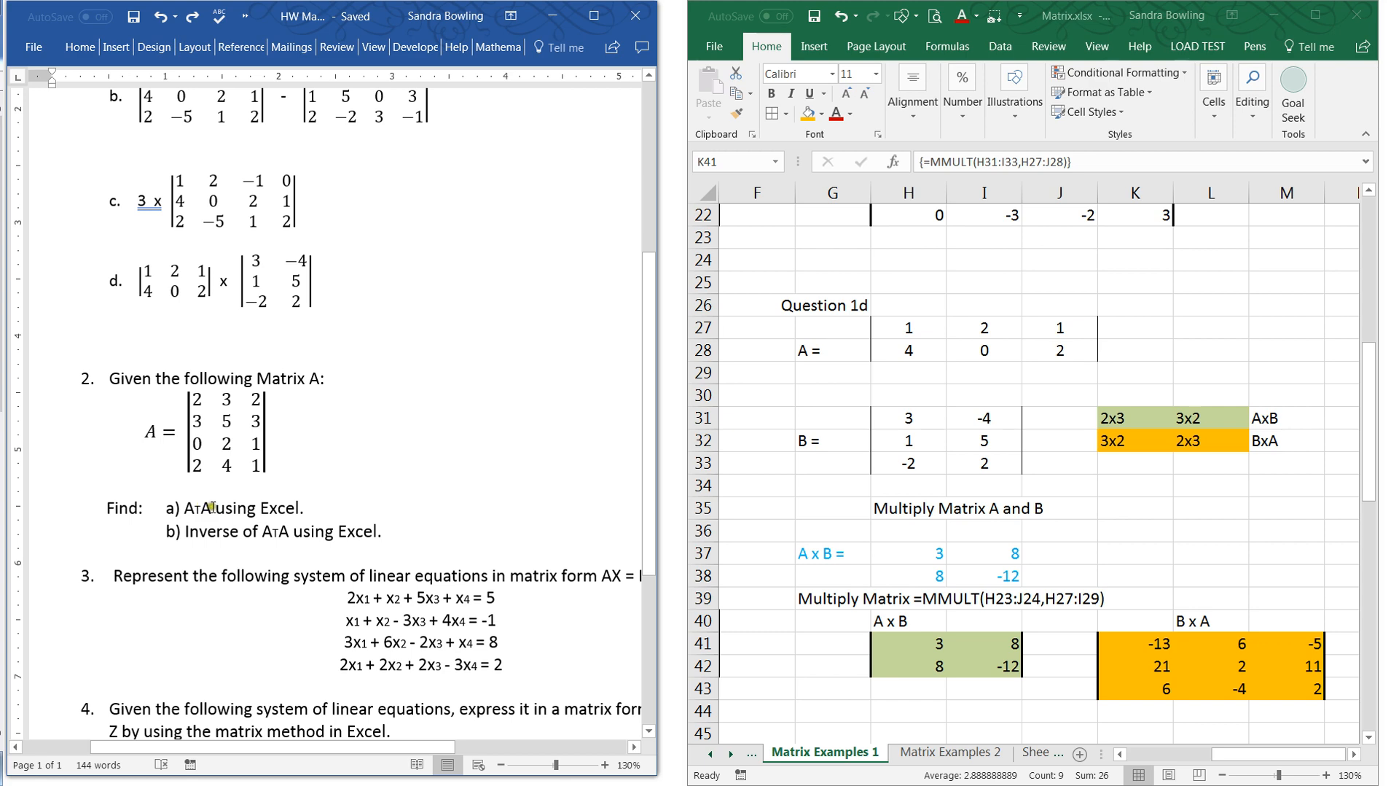
left_click(1155, 753)
left_click(1155, 753)
scroll(1086, 625, "down", 4)
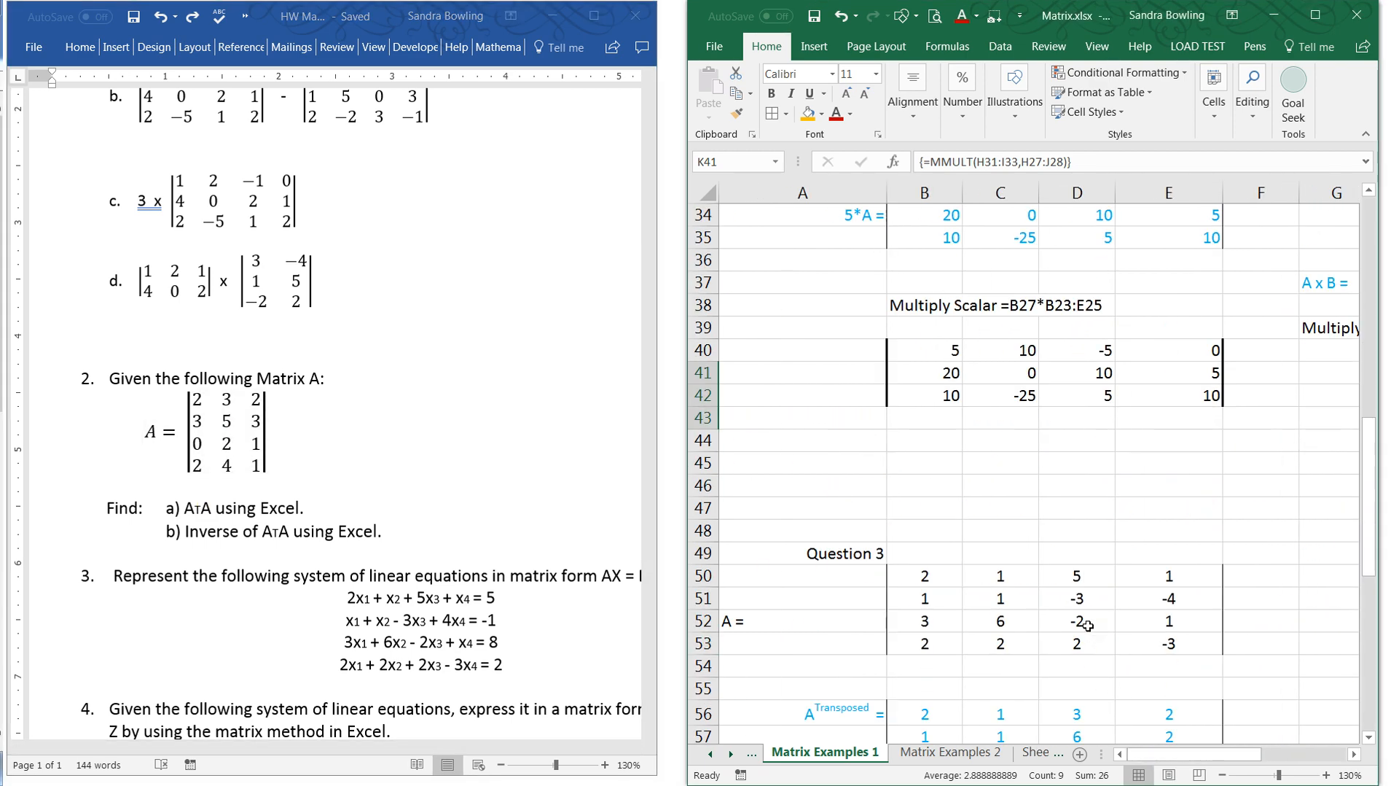
scroll(1086, 625, "down", 3)
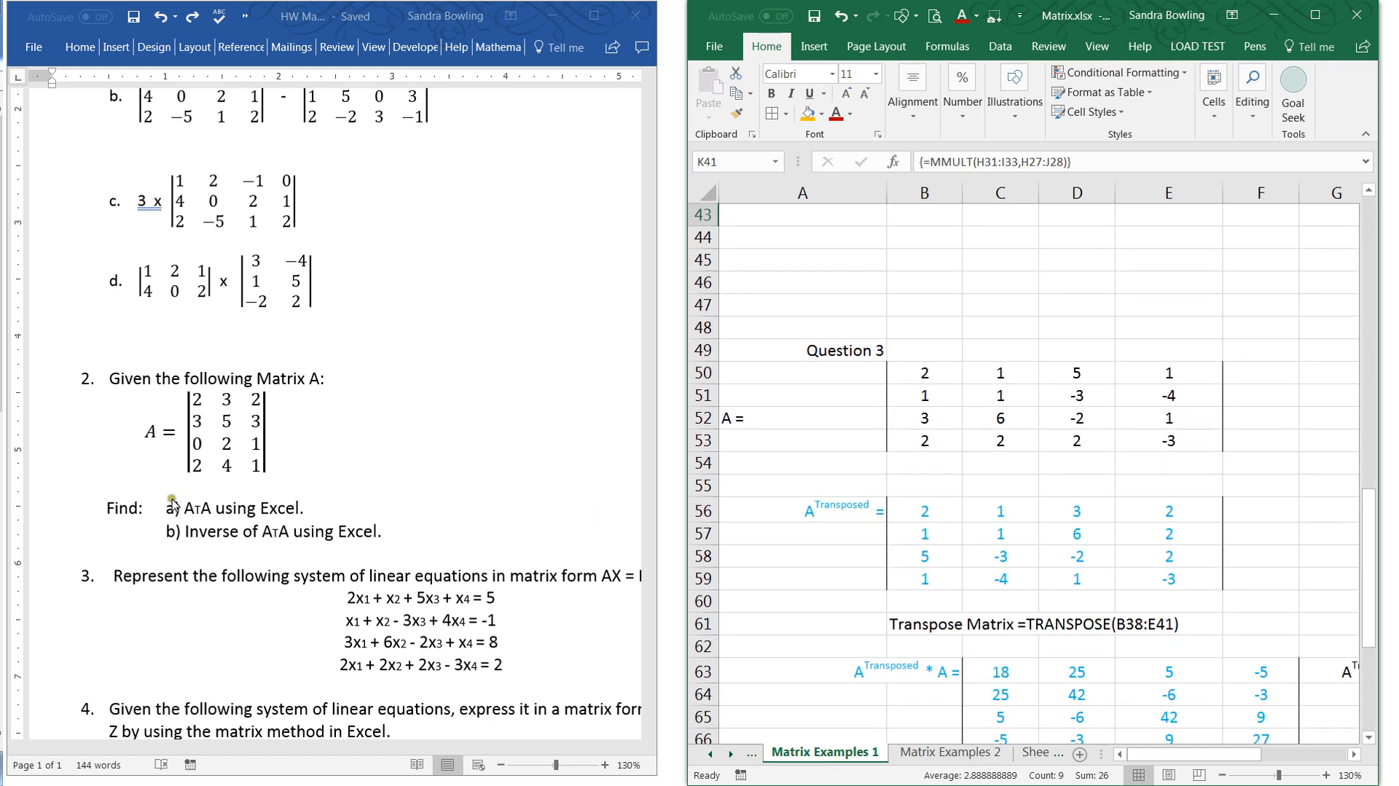
left_click(816, 624)
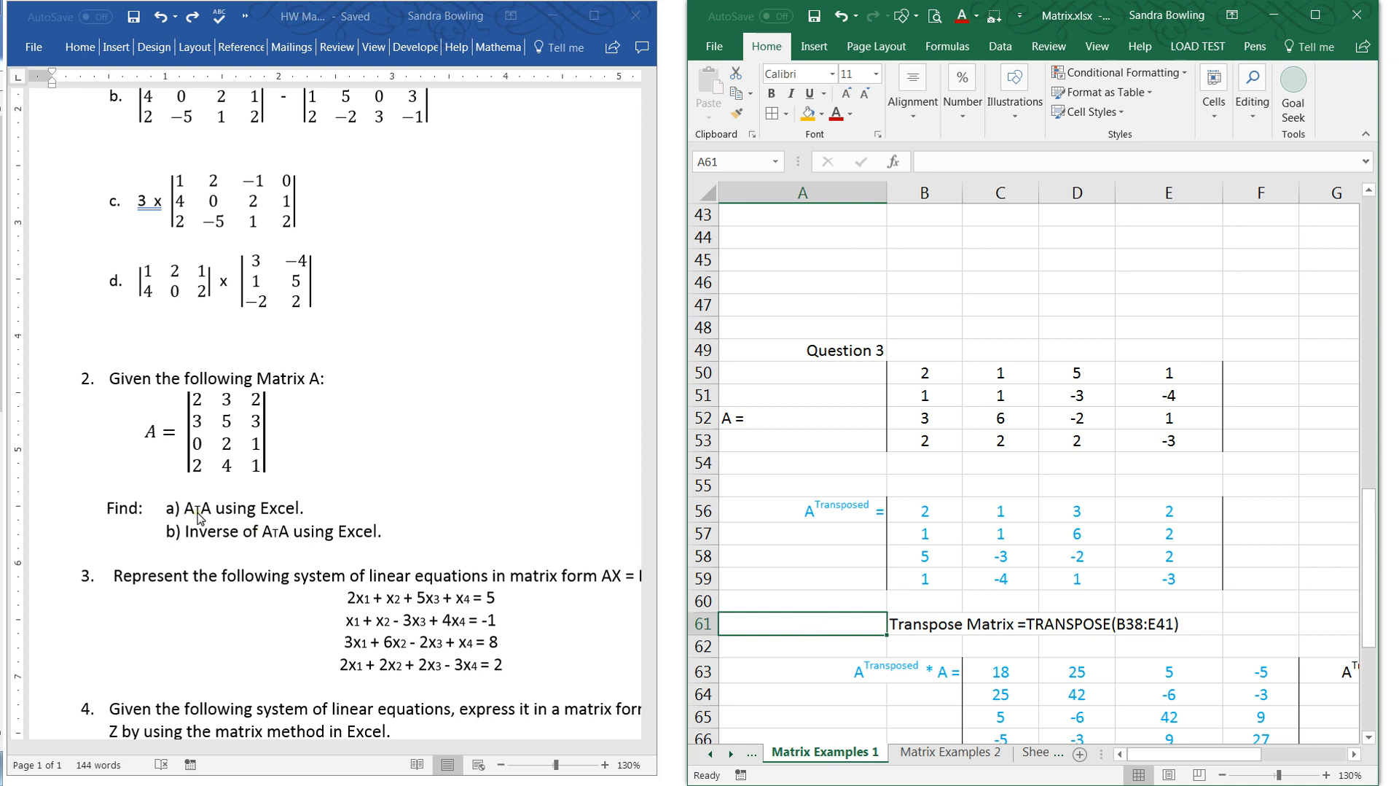
left_click(853, 576)
scroll(854, 576, "down", 2)
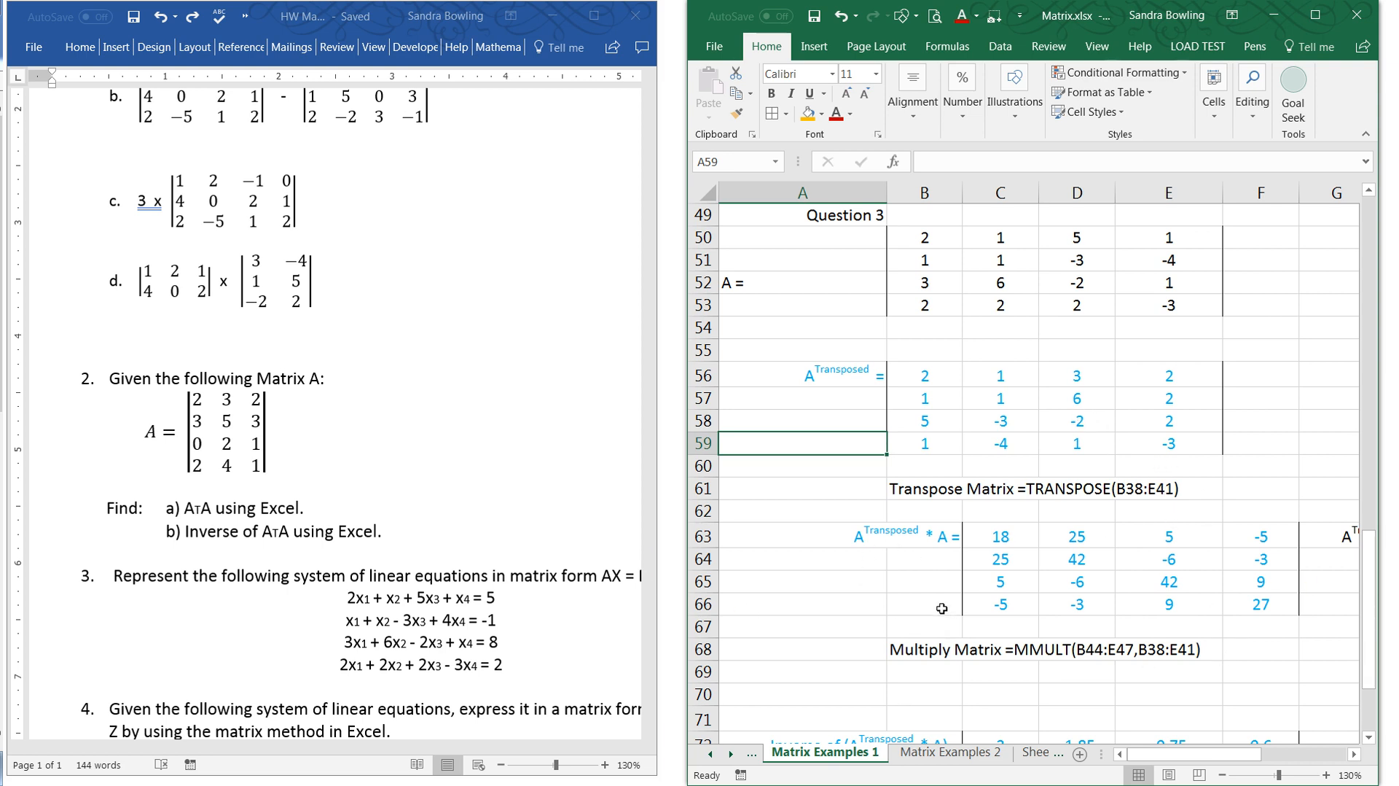
- Narrow the Word window and widen the Excel window to show Question 3 beside its empty result areas
left_click_drag(658, 537, 304, 524)
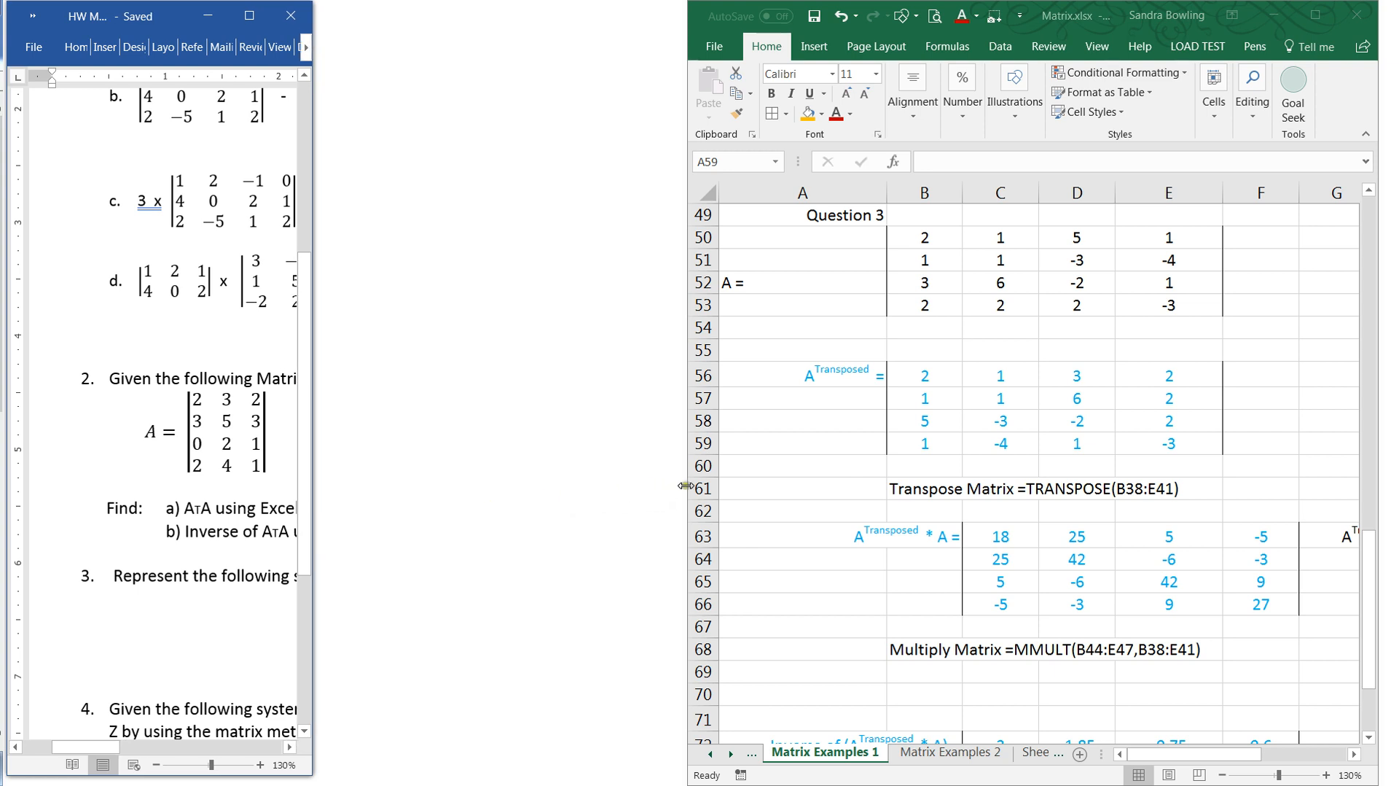
left_click_drag(689, 485, 325, 467)
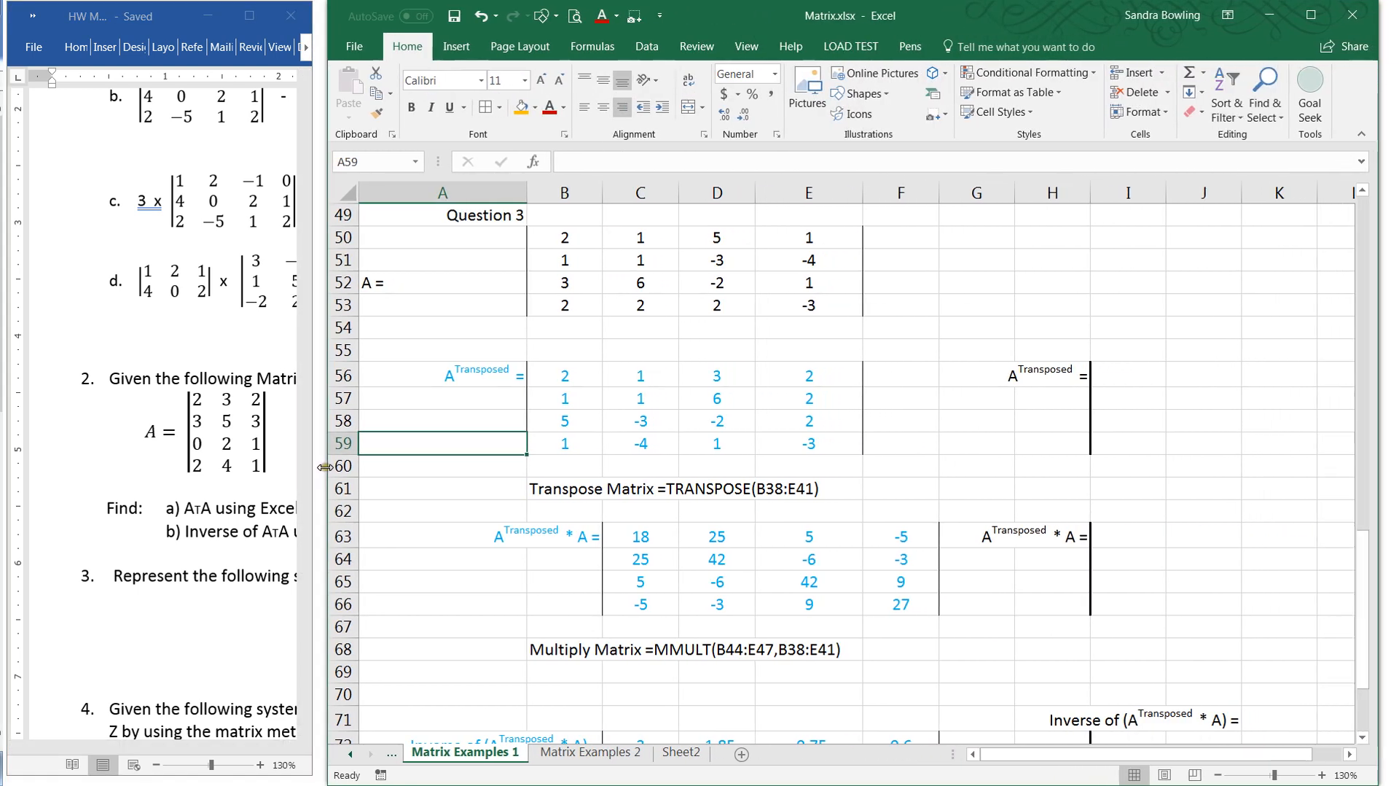
left_click(1351, 755)
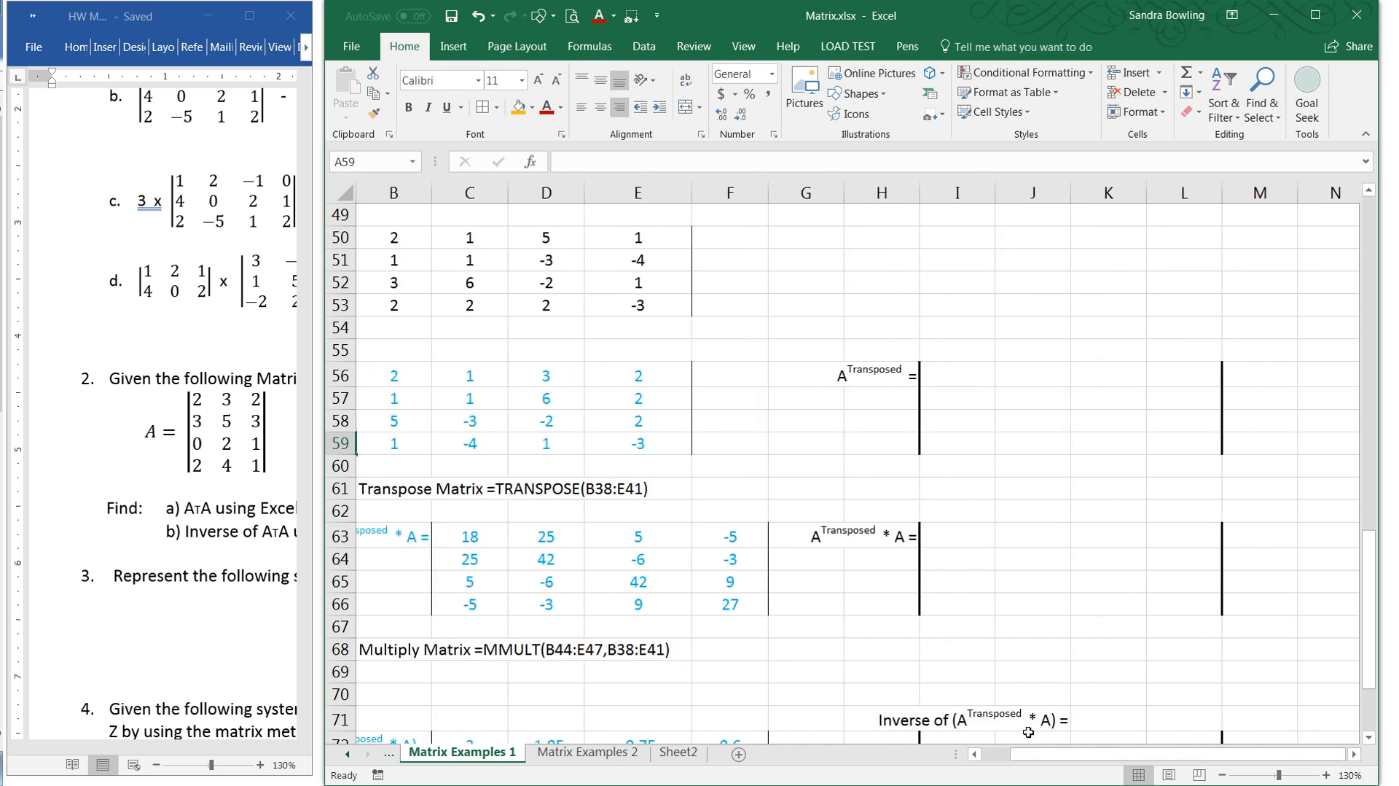
scroll(1022, 601, "down", 1, "ctrl")
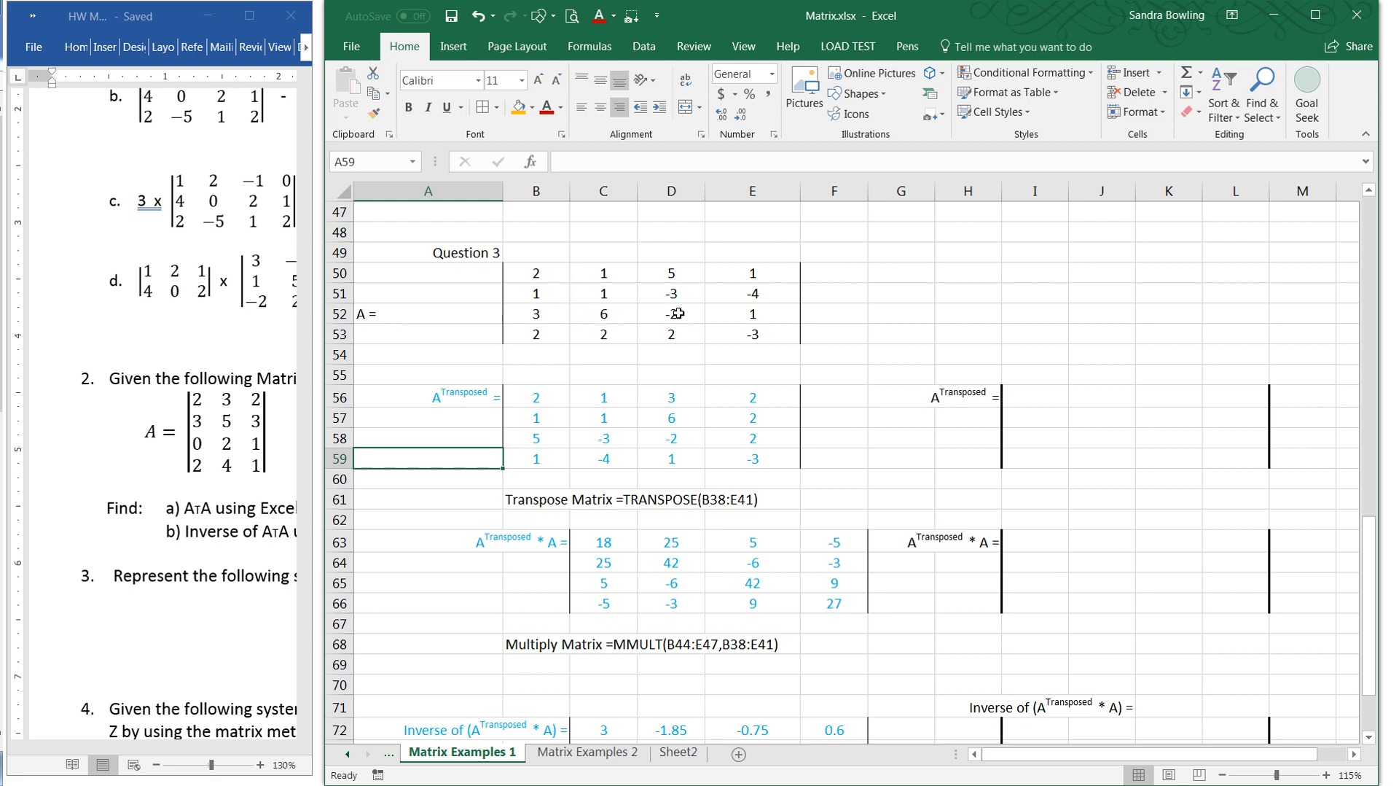
- Try transposing Question 3's matrix A by entering TRANSPOSE of B50:E53 as an ordinary formula with I56:L59 selected, and undo the entry
left_click_drag(1042, 401, 1215, 464)
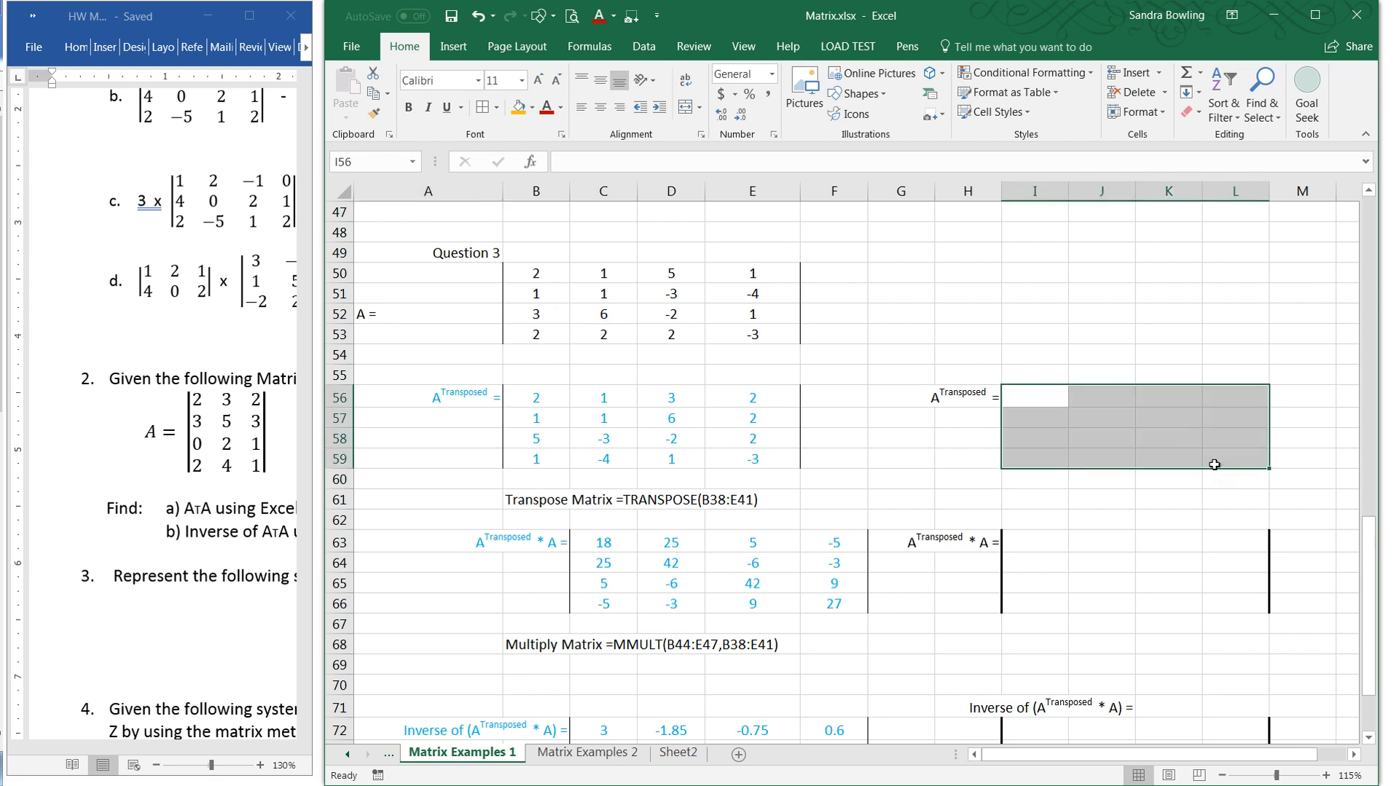
type("=tra")
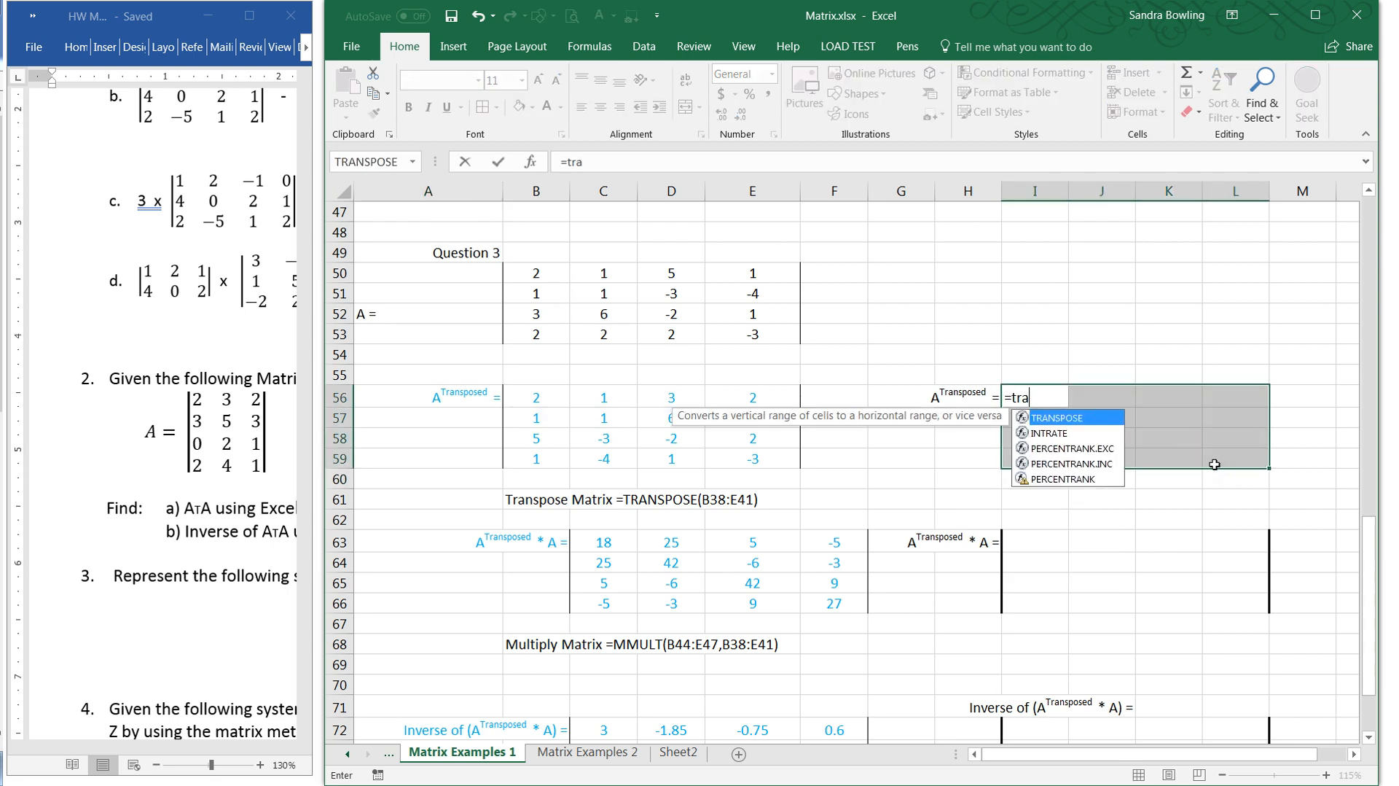
type("nspo")
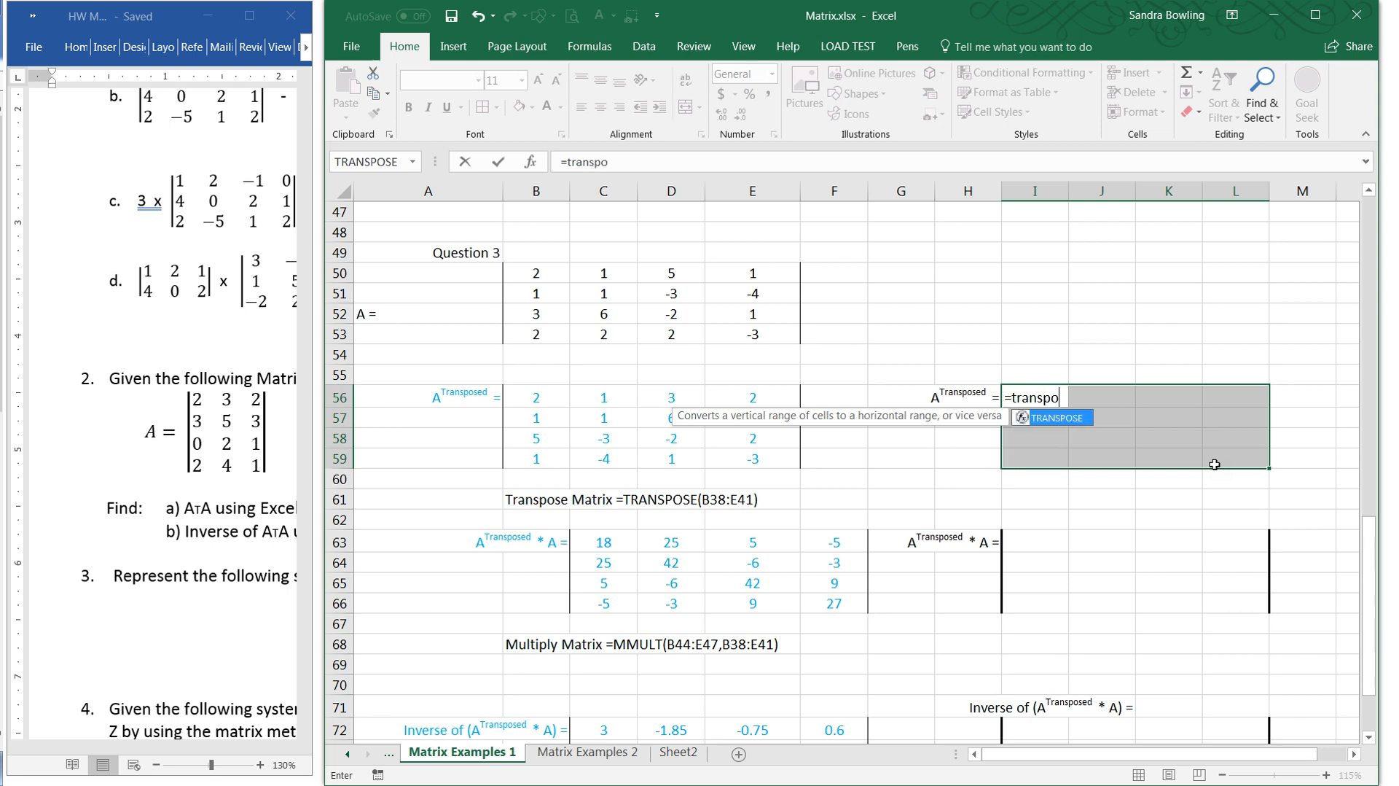
type("se(")
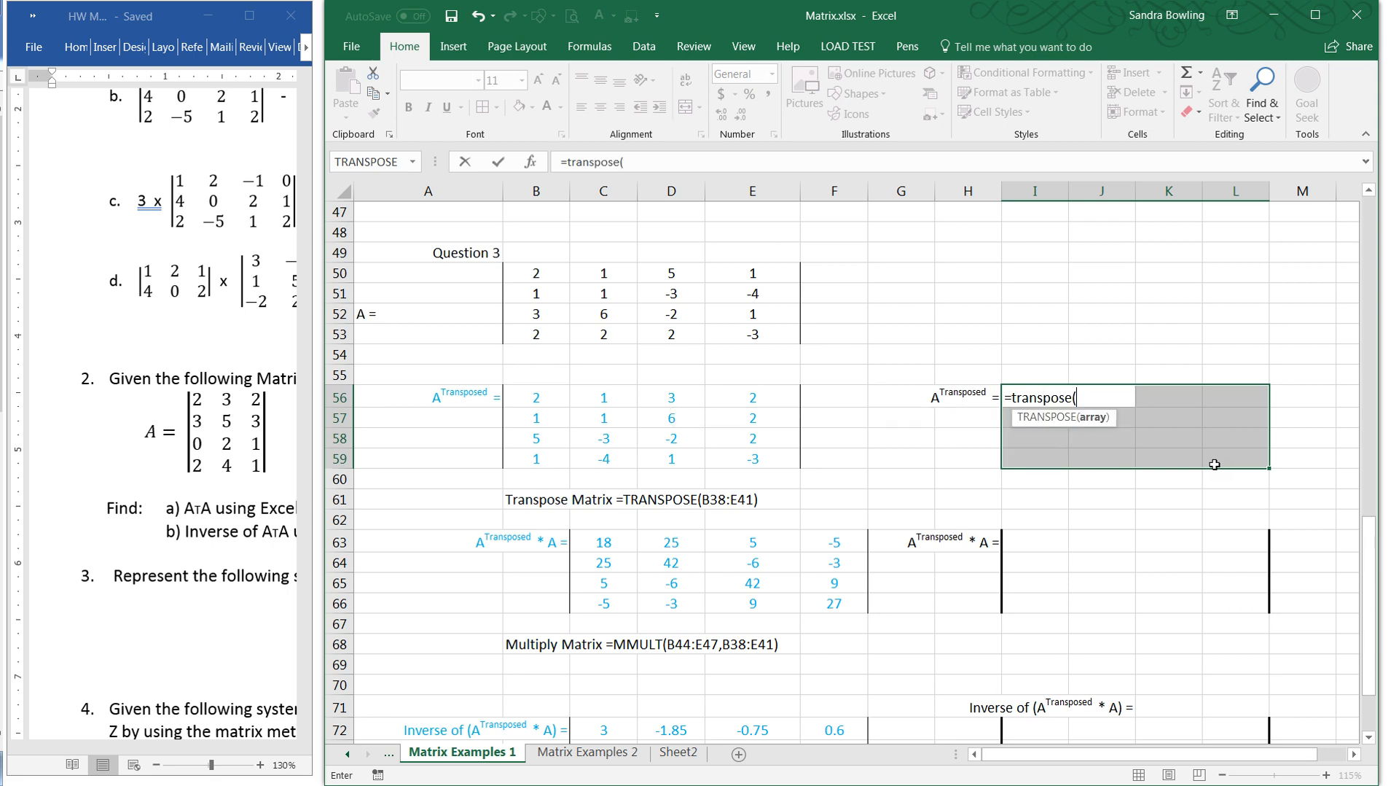
left_click(538, 275)
left_click_drag(538, 274, 725, 341)
key("Return")
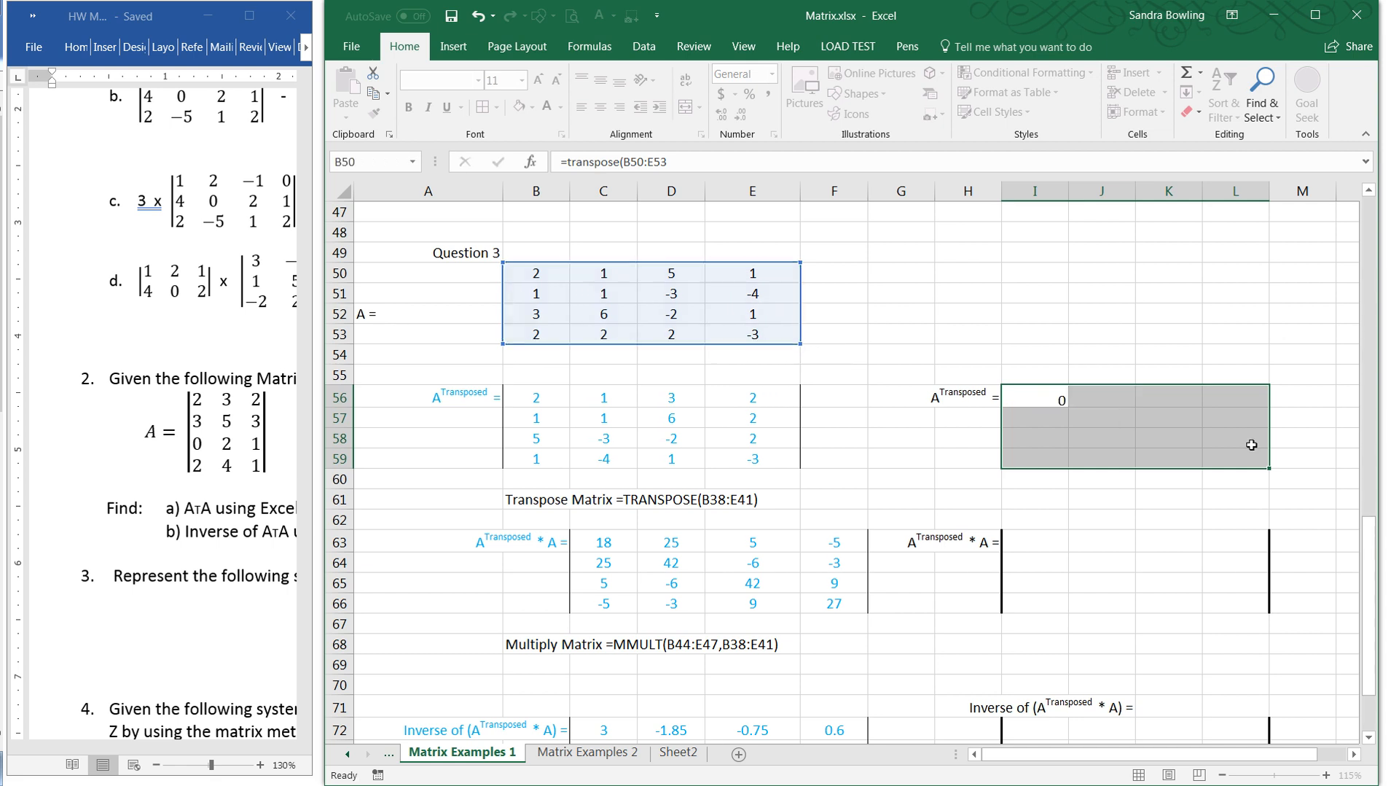
left_click(477, 15)
- Transpose matrix A by entering =TRANSPOSE(B50:E53) as an array formula across I56:L59, and compare A's first row with the result's first column
type("=")
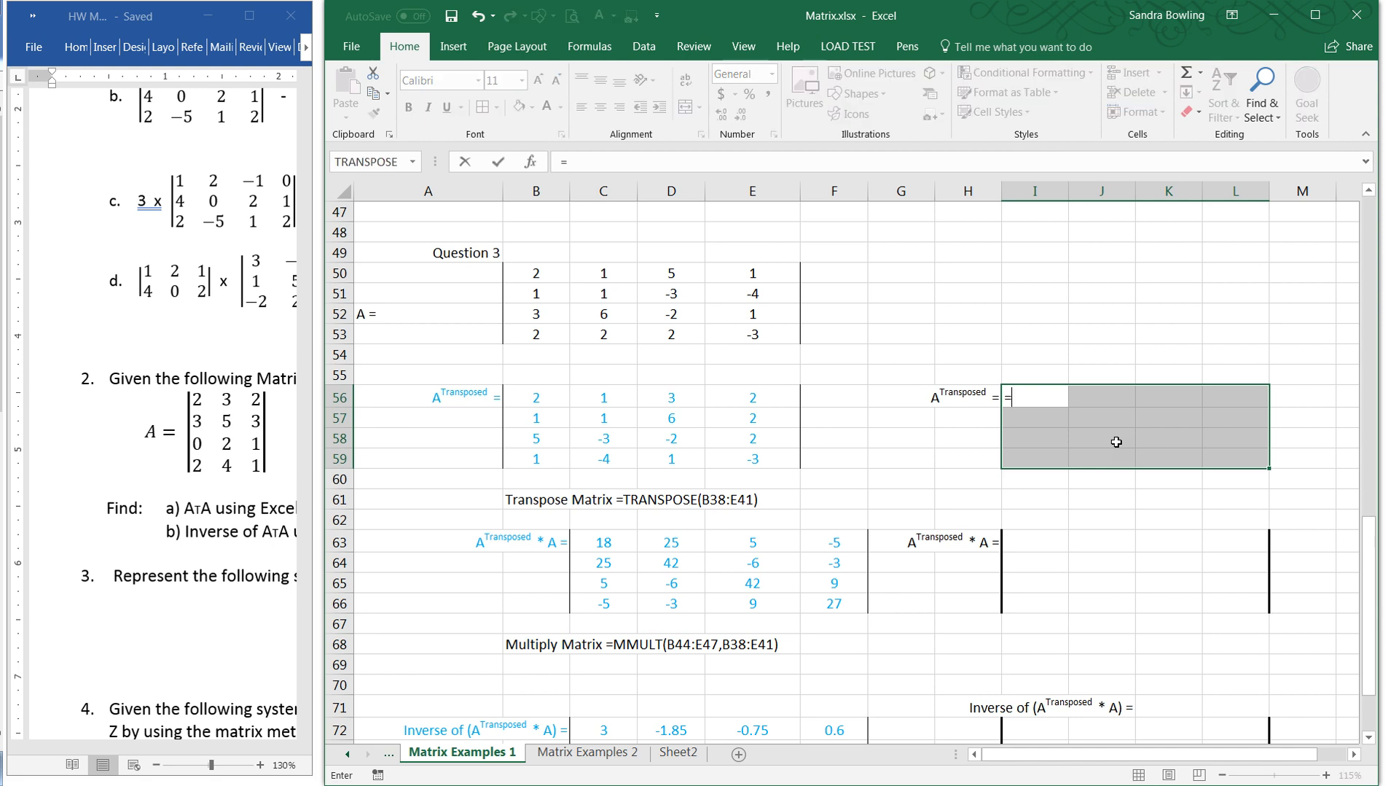
type("transpo")
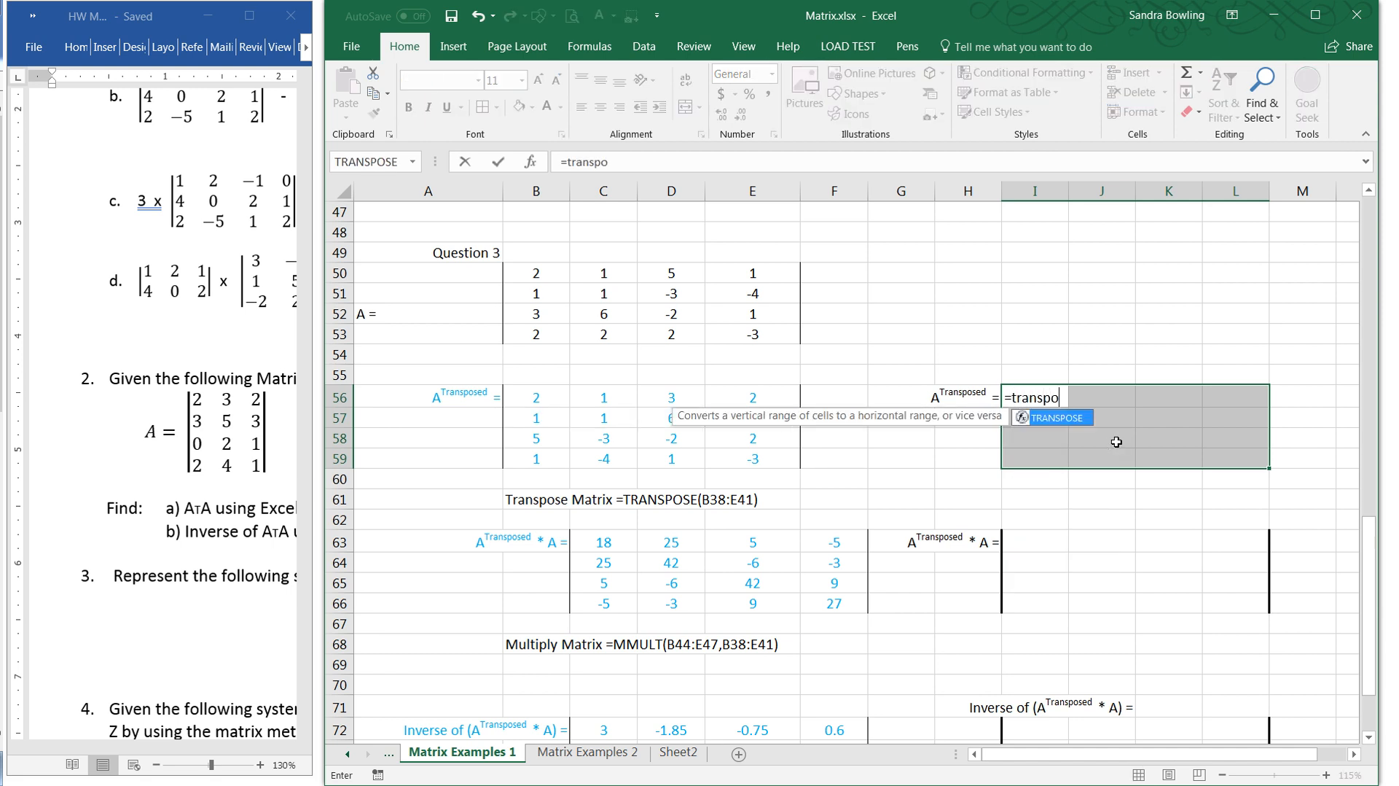
type("se(")
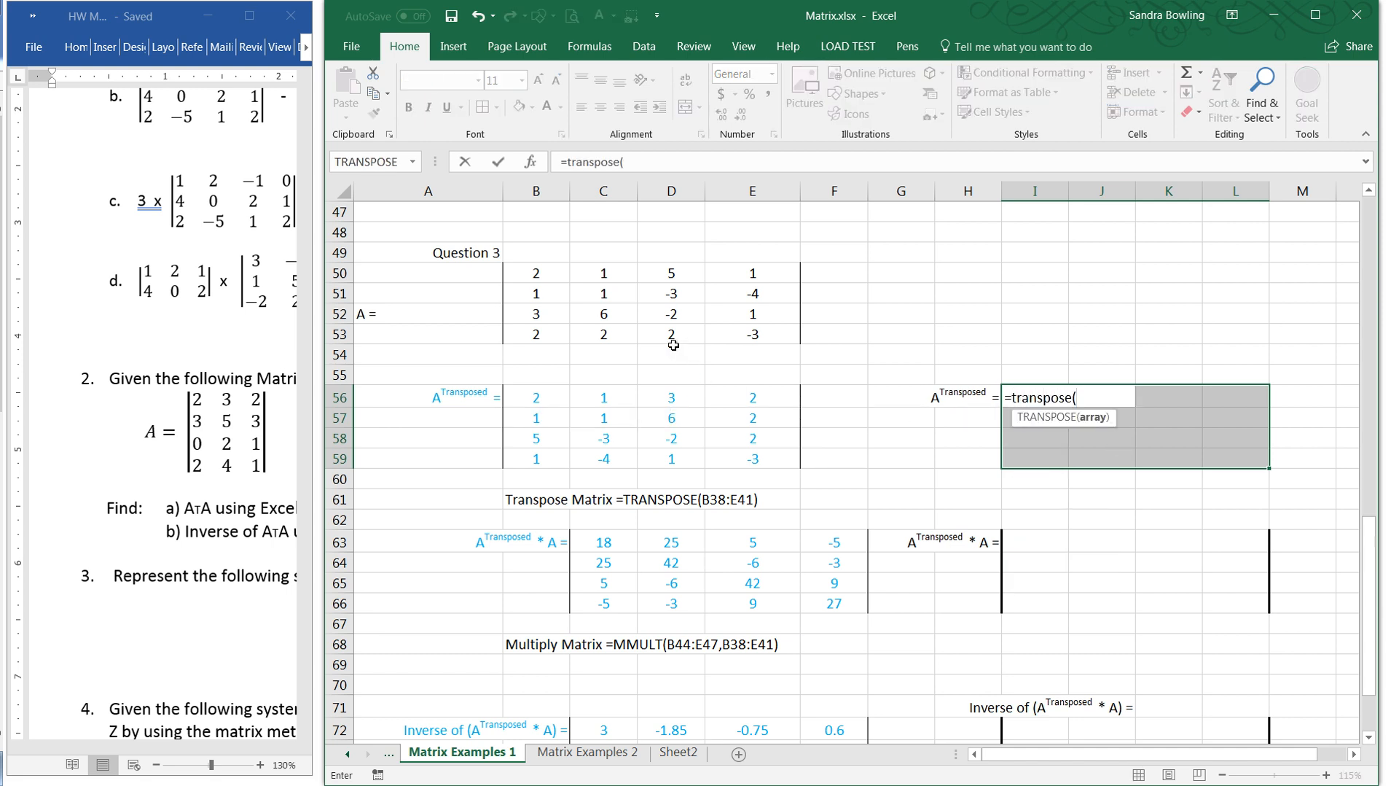
left_click_drag(545, 268, 751, 331)
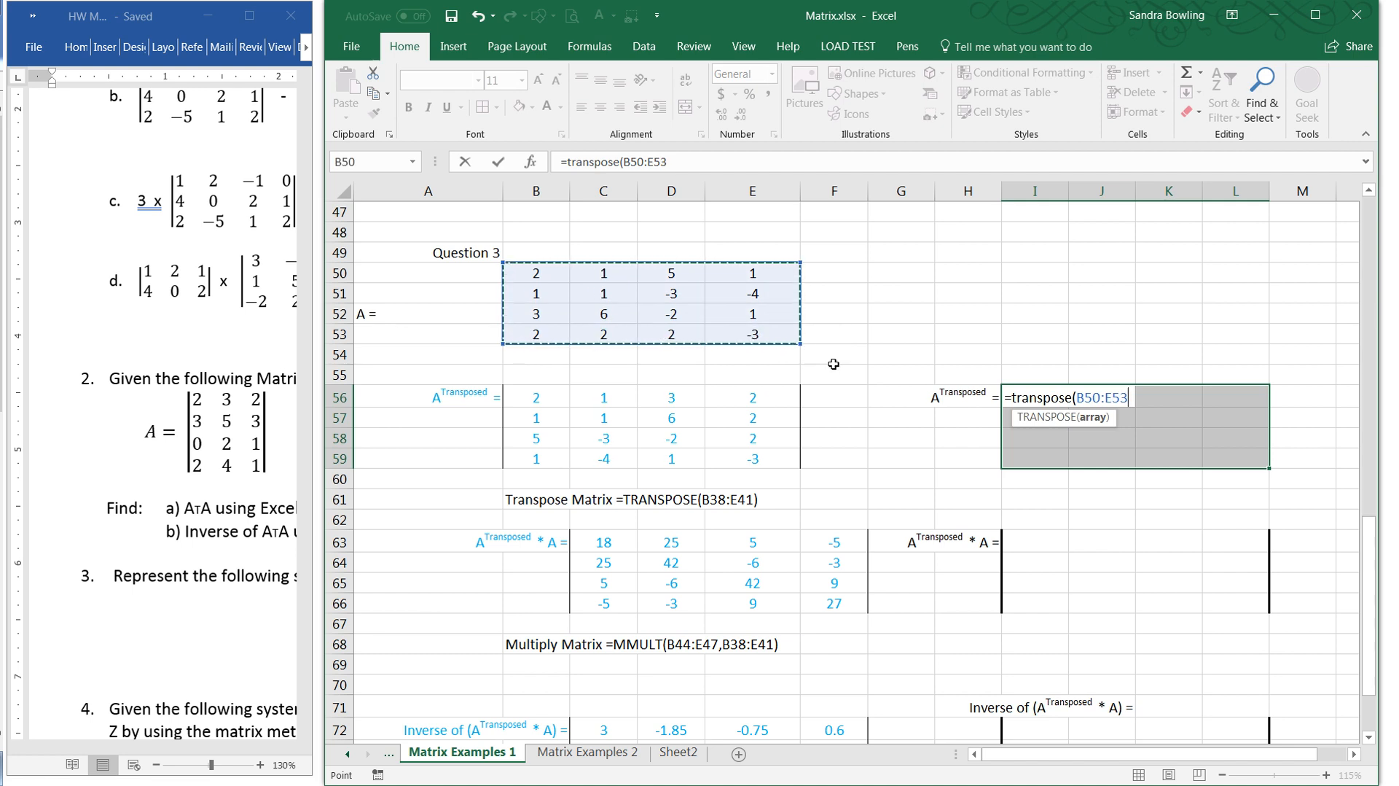
key("ctrl+shift+Return")
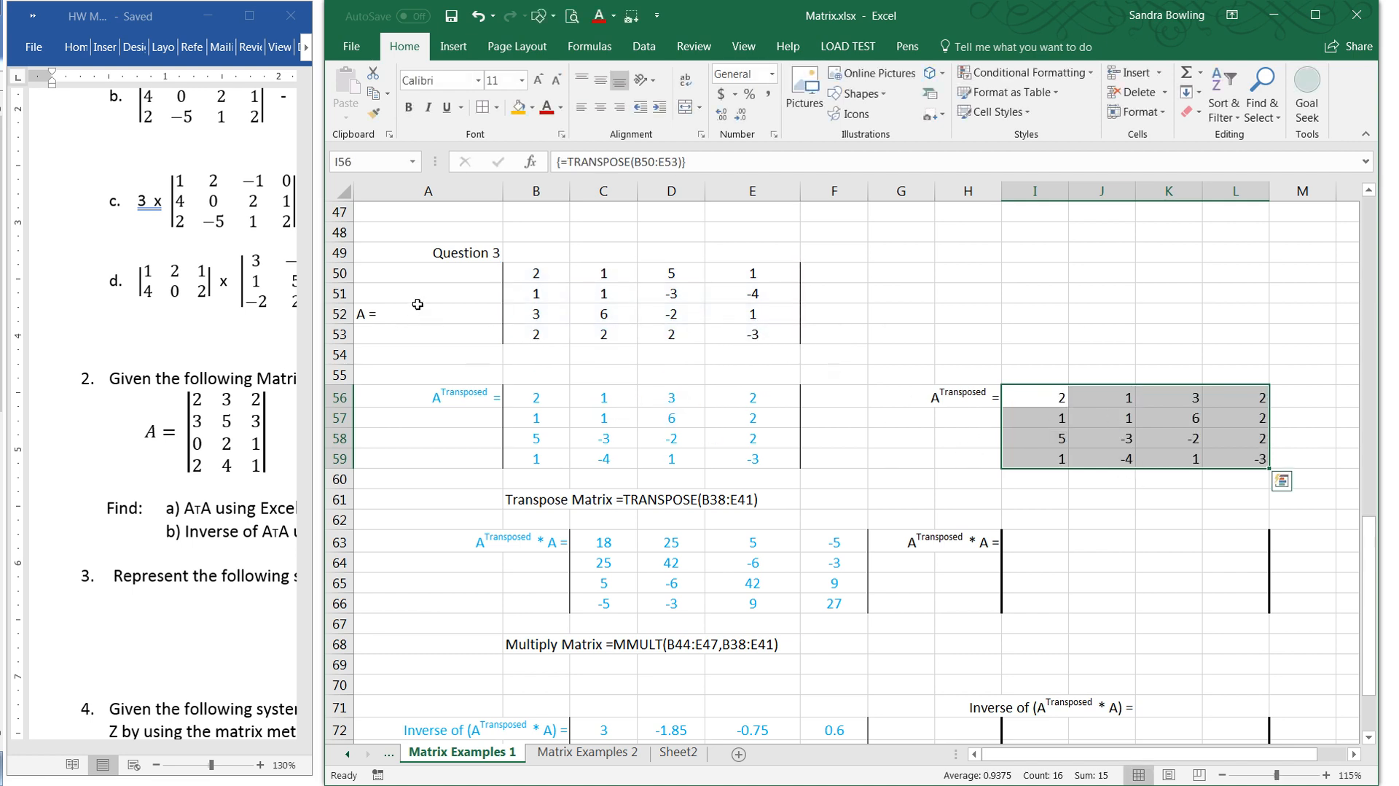
left_click_drag(533, 274, 743, 275)
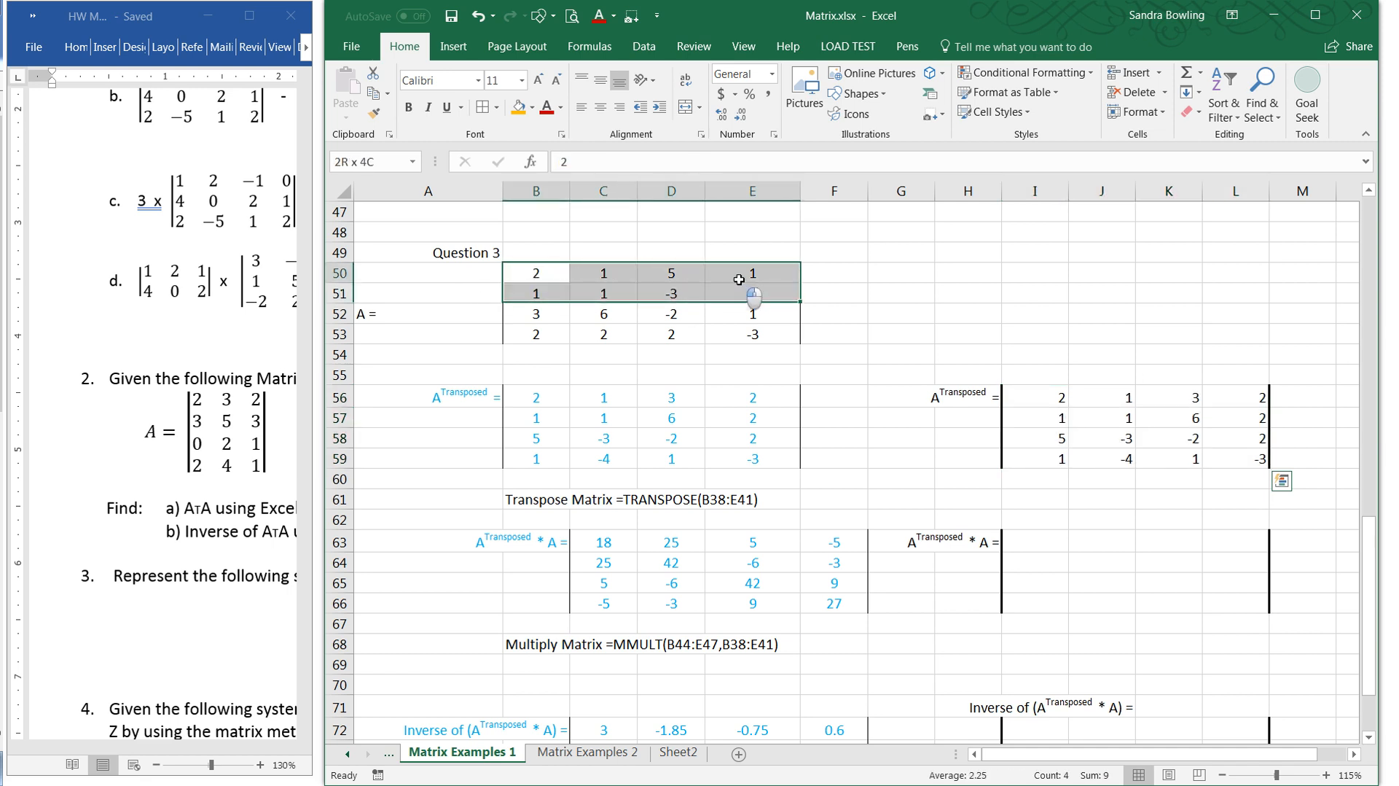
left_click_drag(1049, 399, 1041, 459)
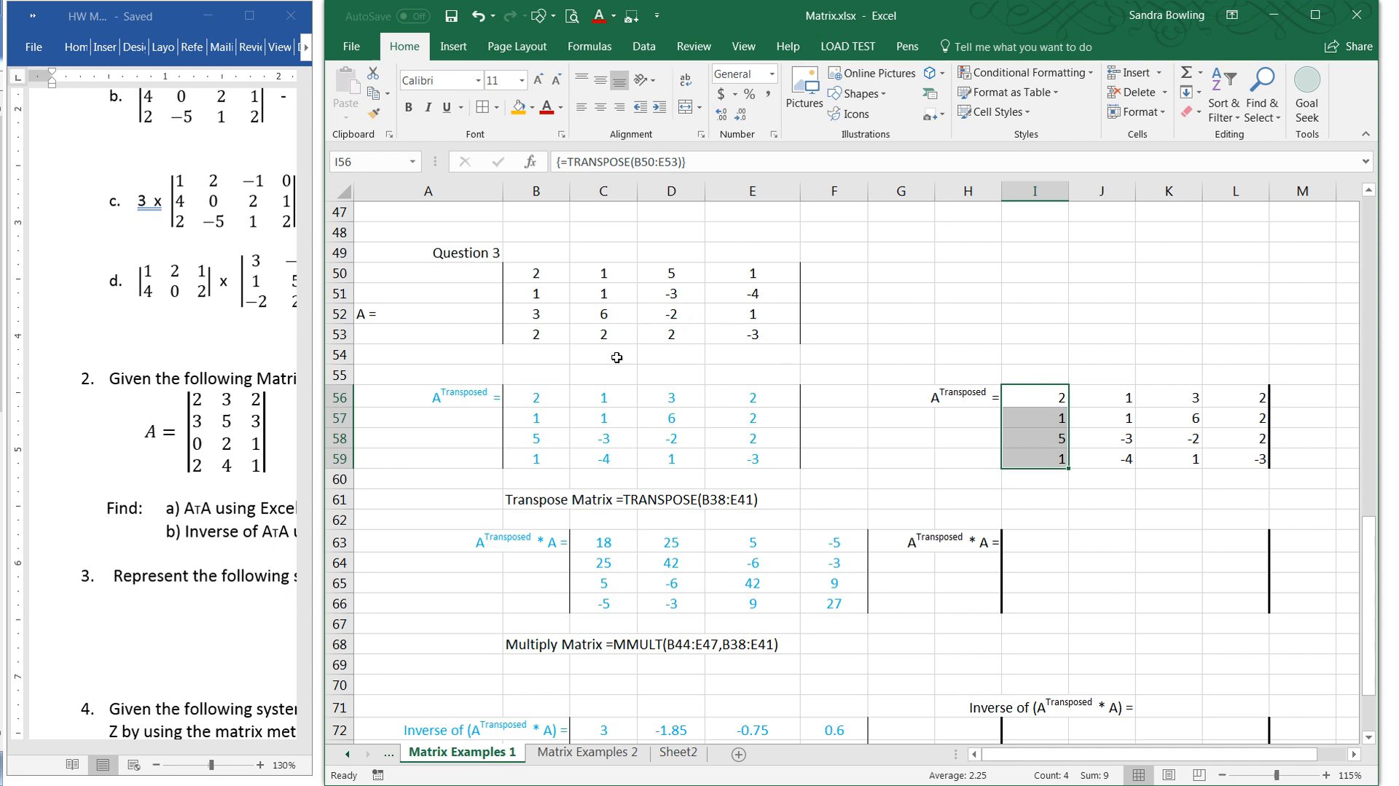
- Multiply the transposed matrix by A, entering =MMULT(I56:L59,B50:E53) as an array formula across I63:L66
left_click_drag(1034, 543, 1228, 609)
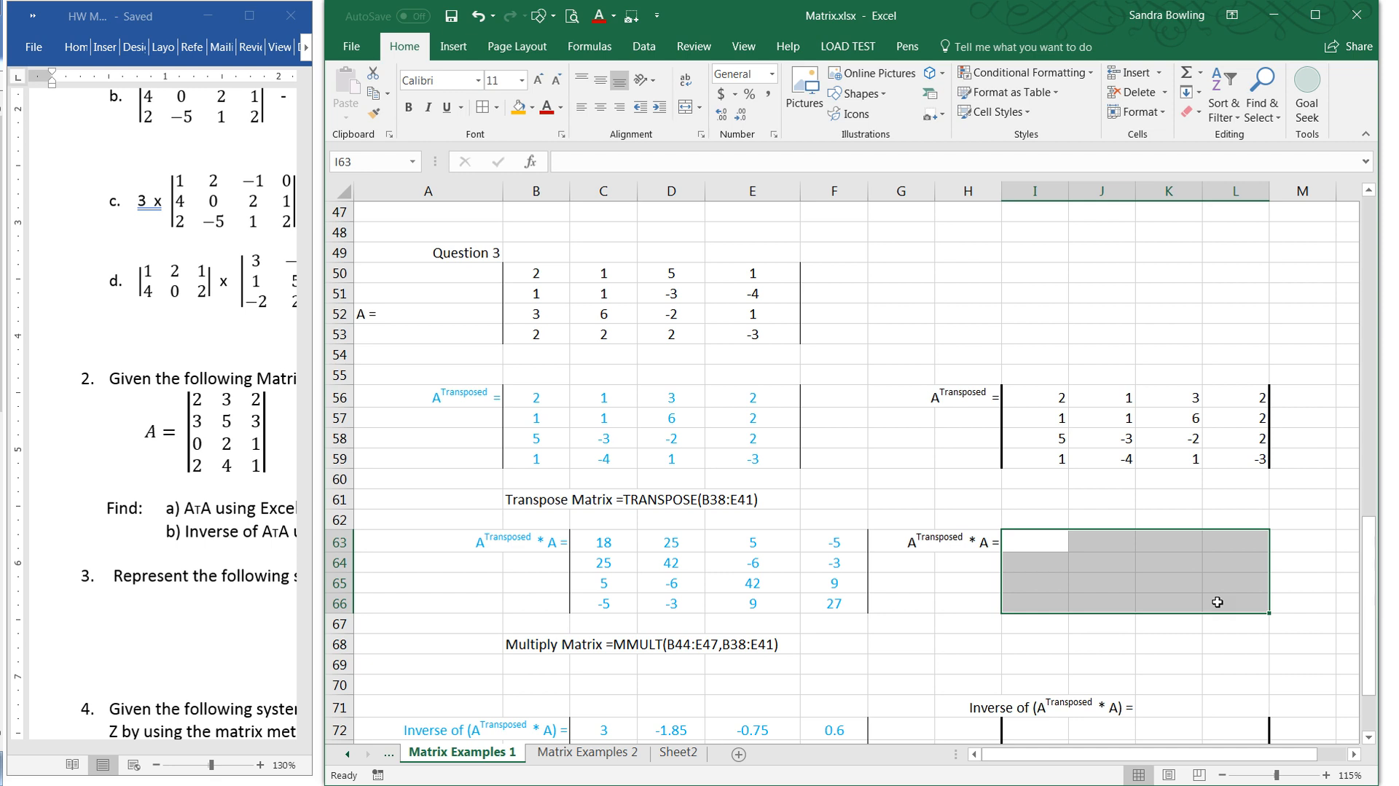
type("=mmu")
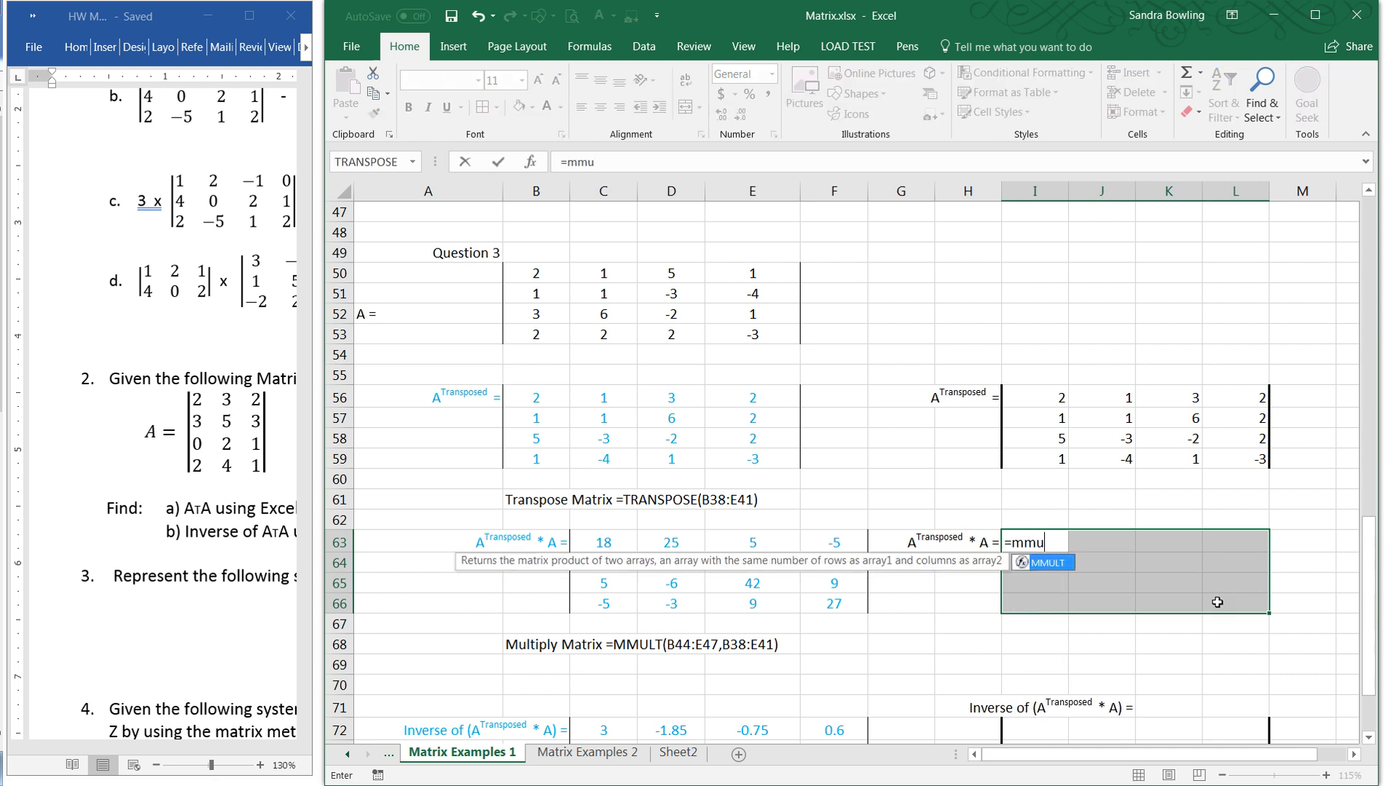
type("lt(")
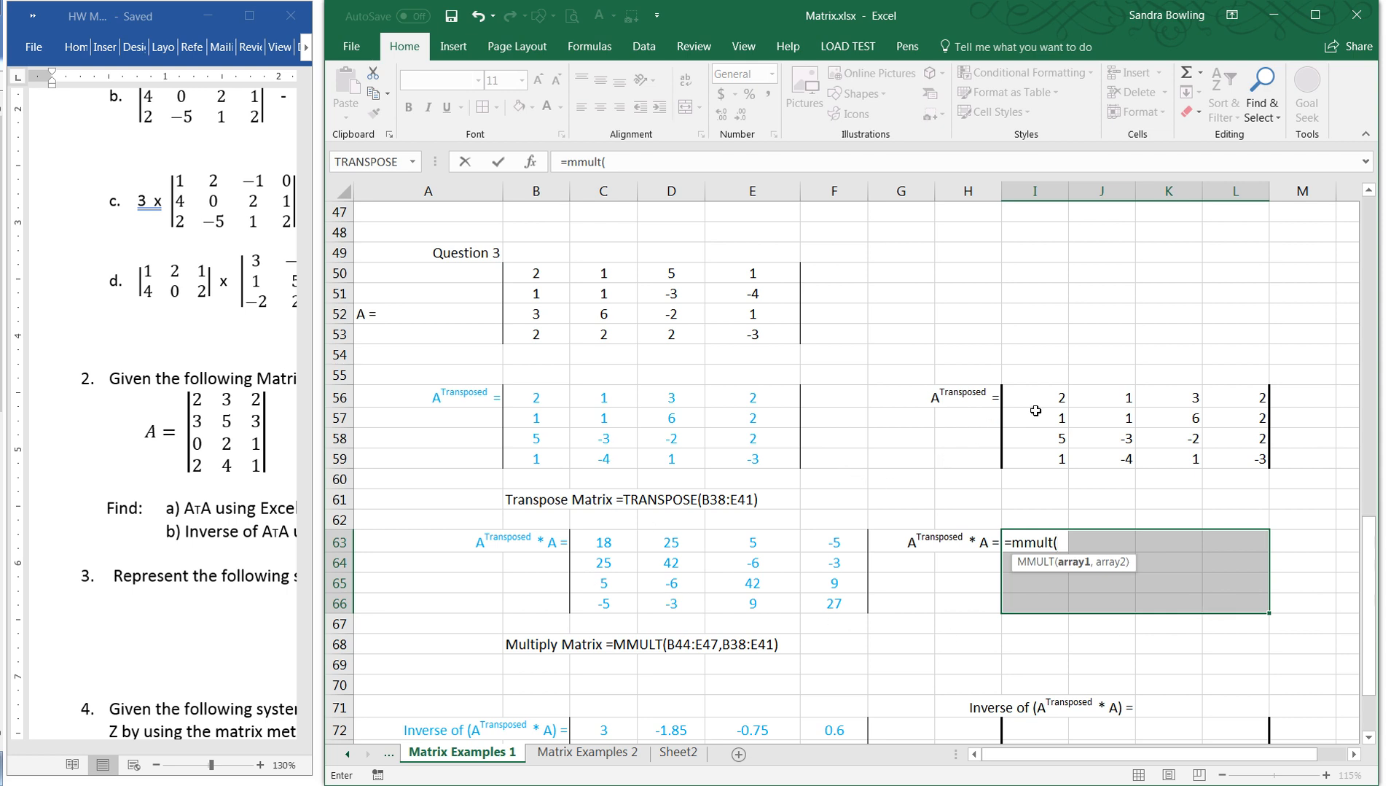
left_click_drag(1037, 403, 1203, 462)
type(",")
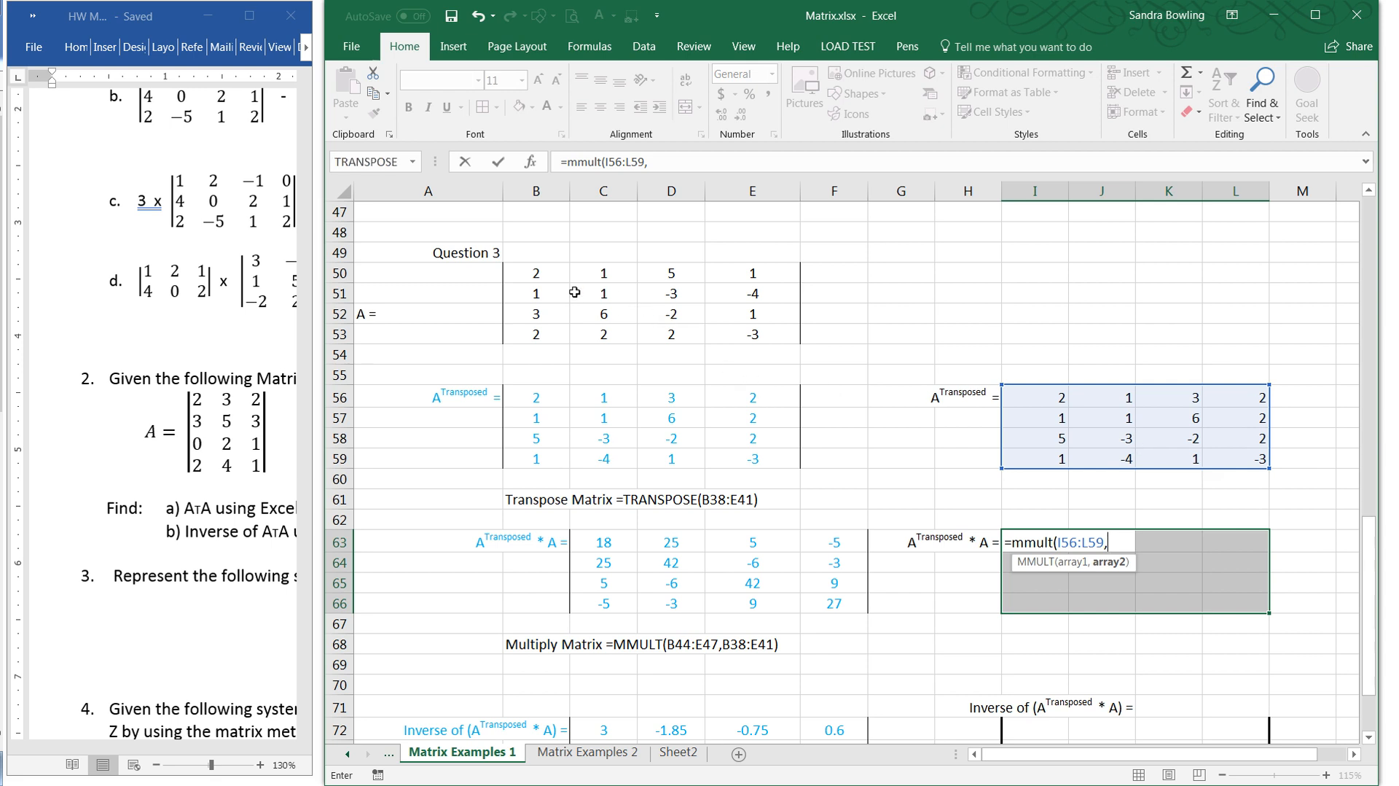
left_click(549, 277)
left_click_drag(549, 276, 740, 332)
type(")")
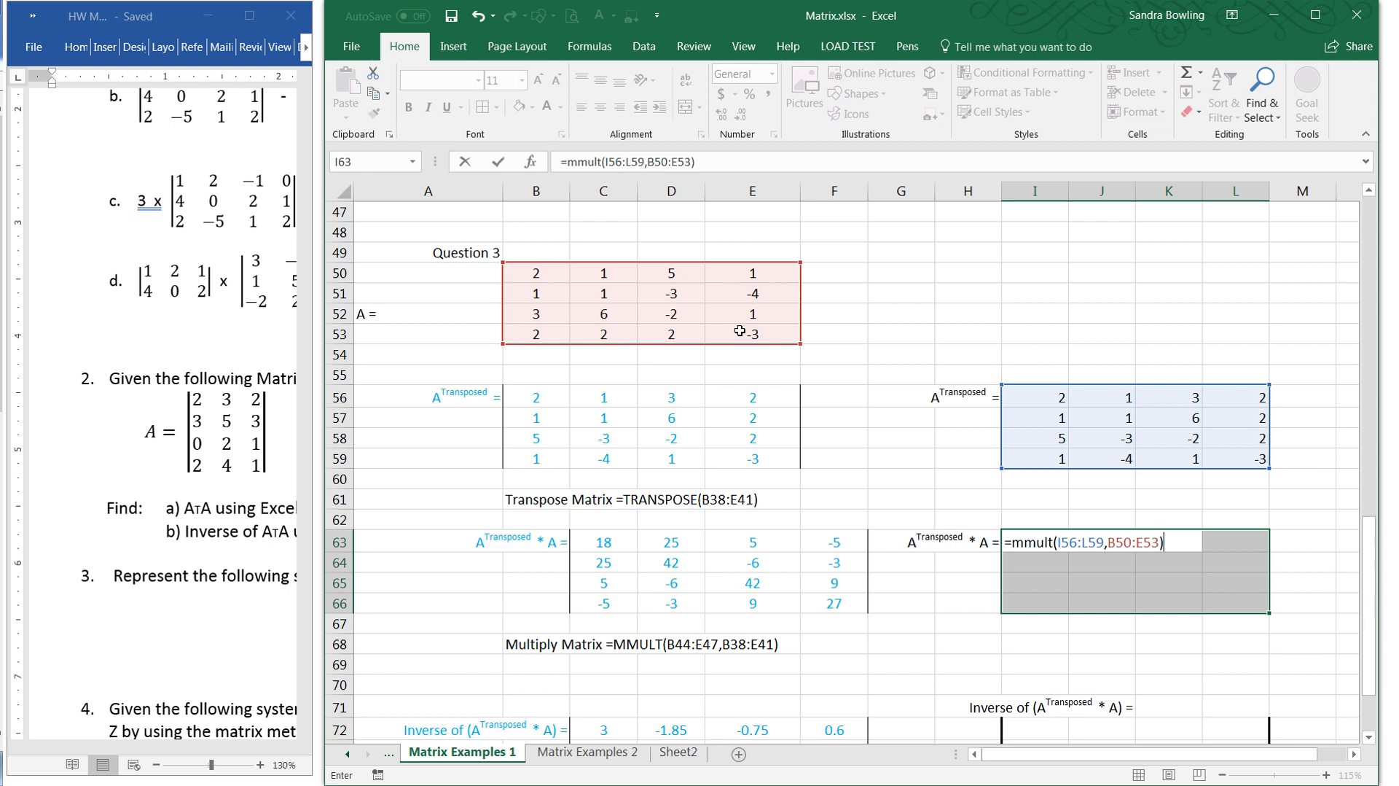
key("ctrl+shift+Return")
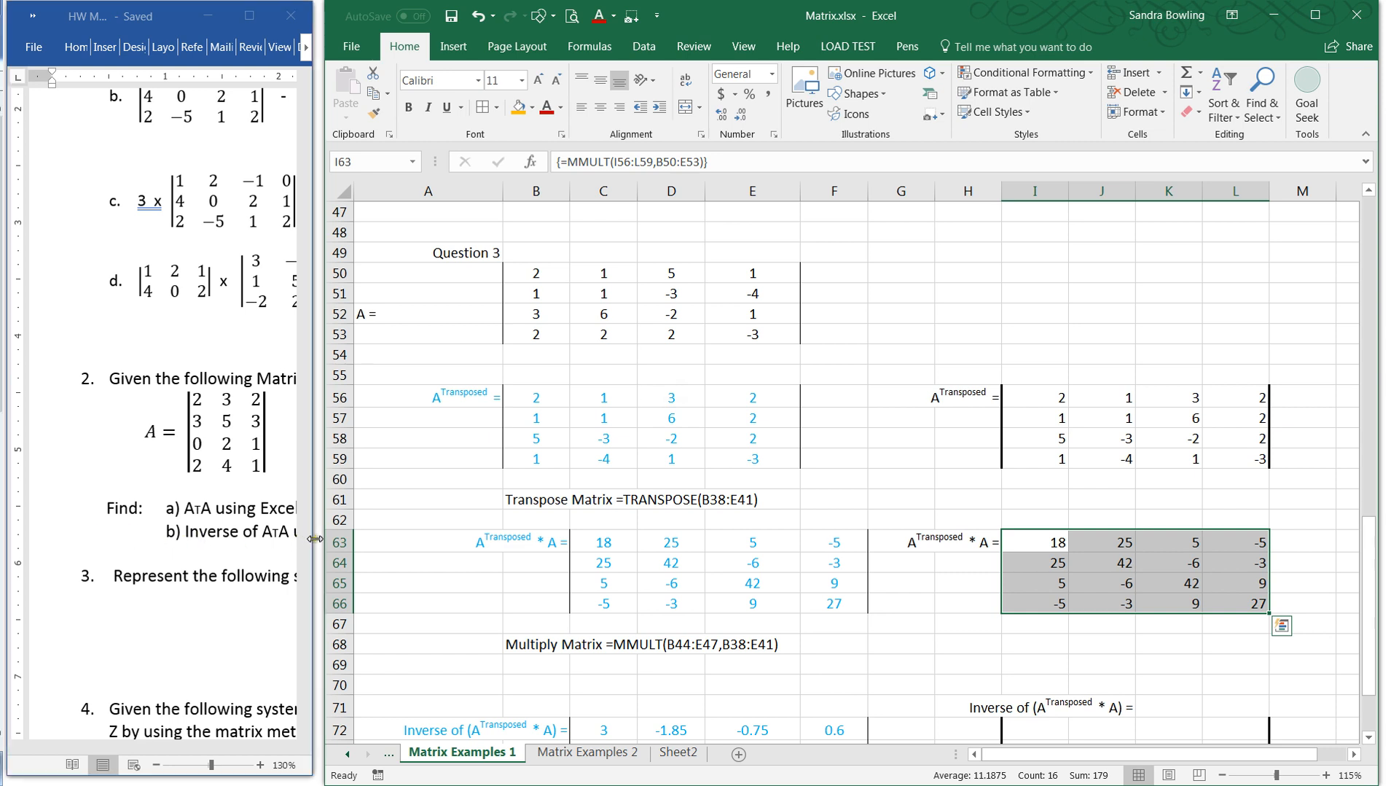
- Widen the Word window and enclose the AᵀA term of Question 2 part b in parentheses
left_click_drag(315, 539, 497, 543)
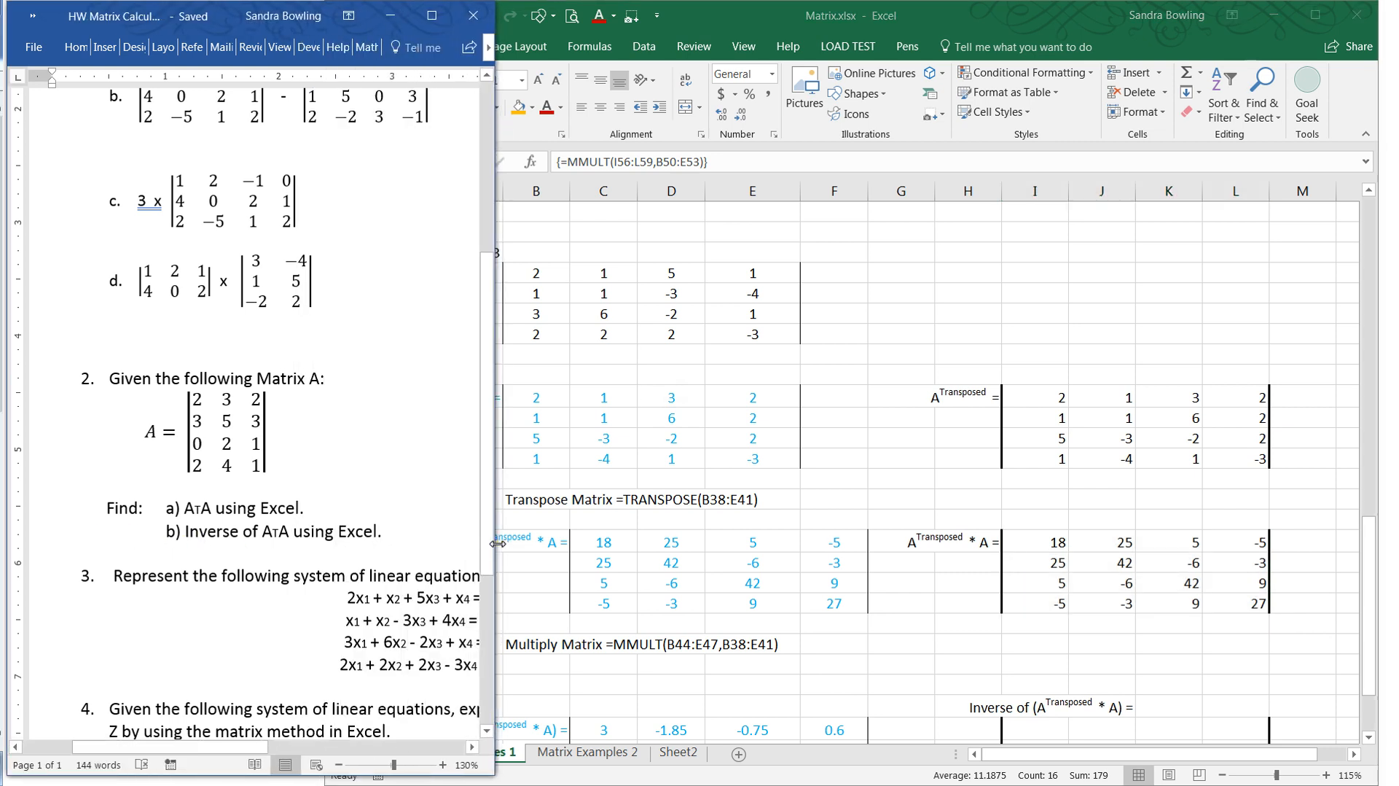
left_click(263, 530)
type("(")
left_click(296, 531)
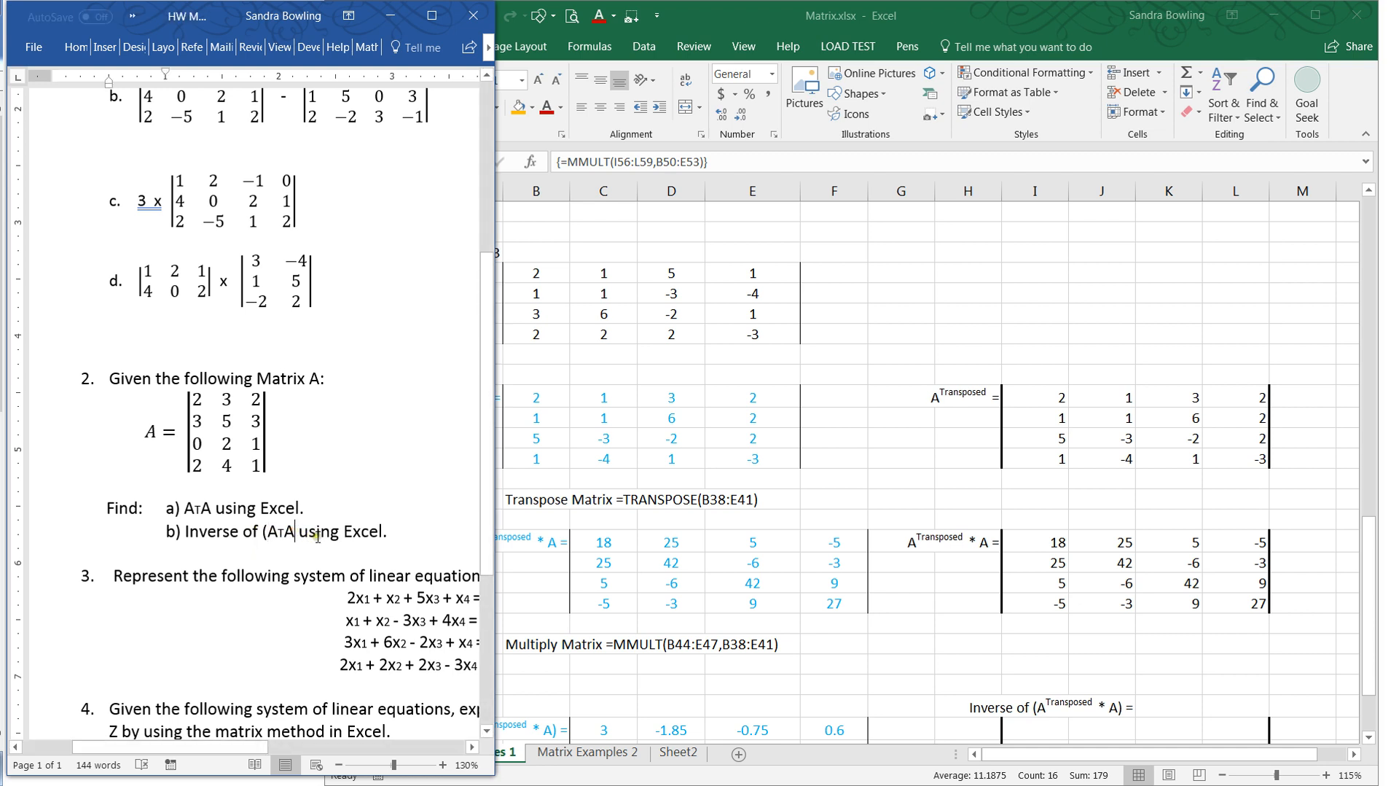
type(")")
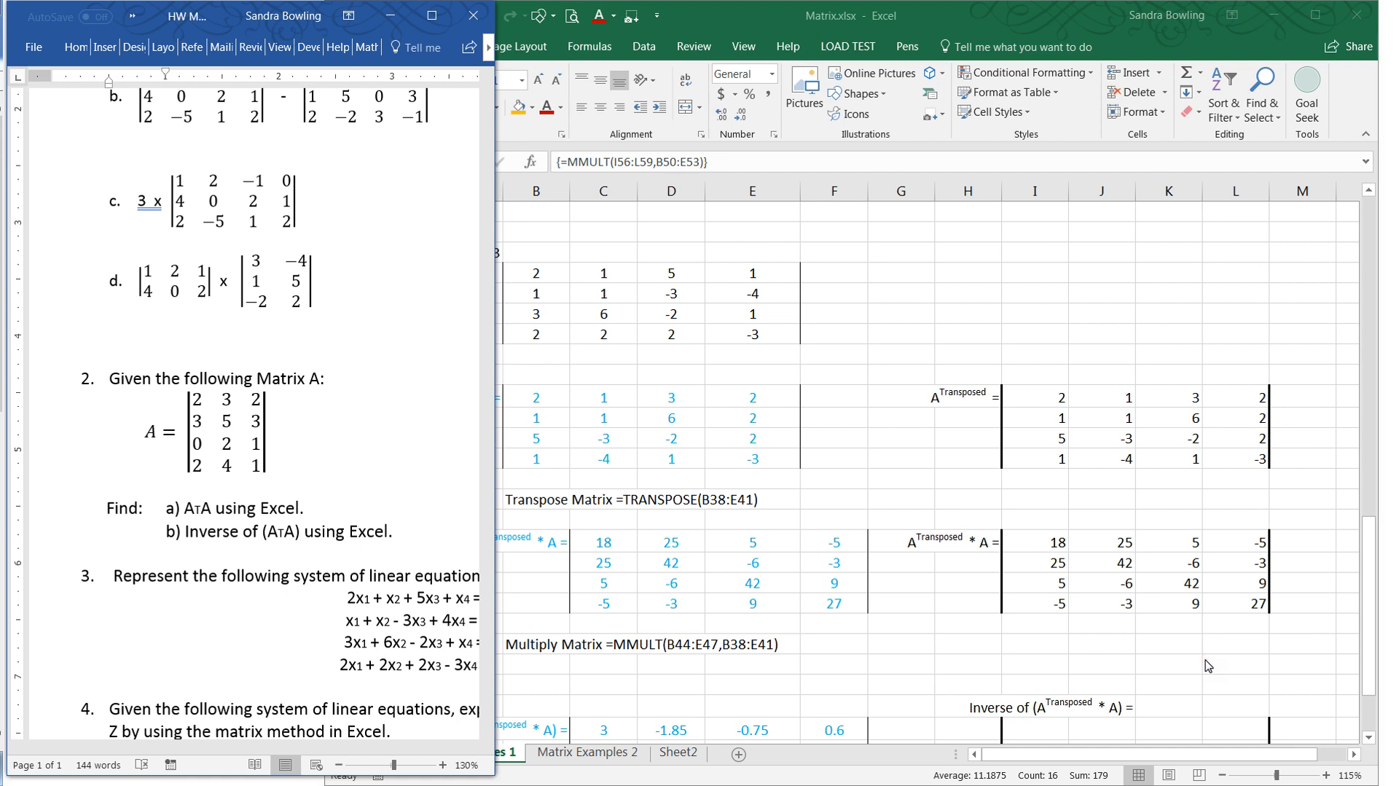
- In Excel, invert the product matrix with =MINVERSE(I63:L66) as an array formula across I72:L75, and check the formula of the worked inverse
left_click(1128, 661)
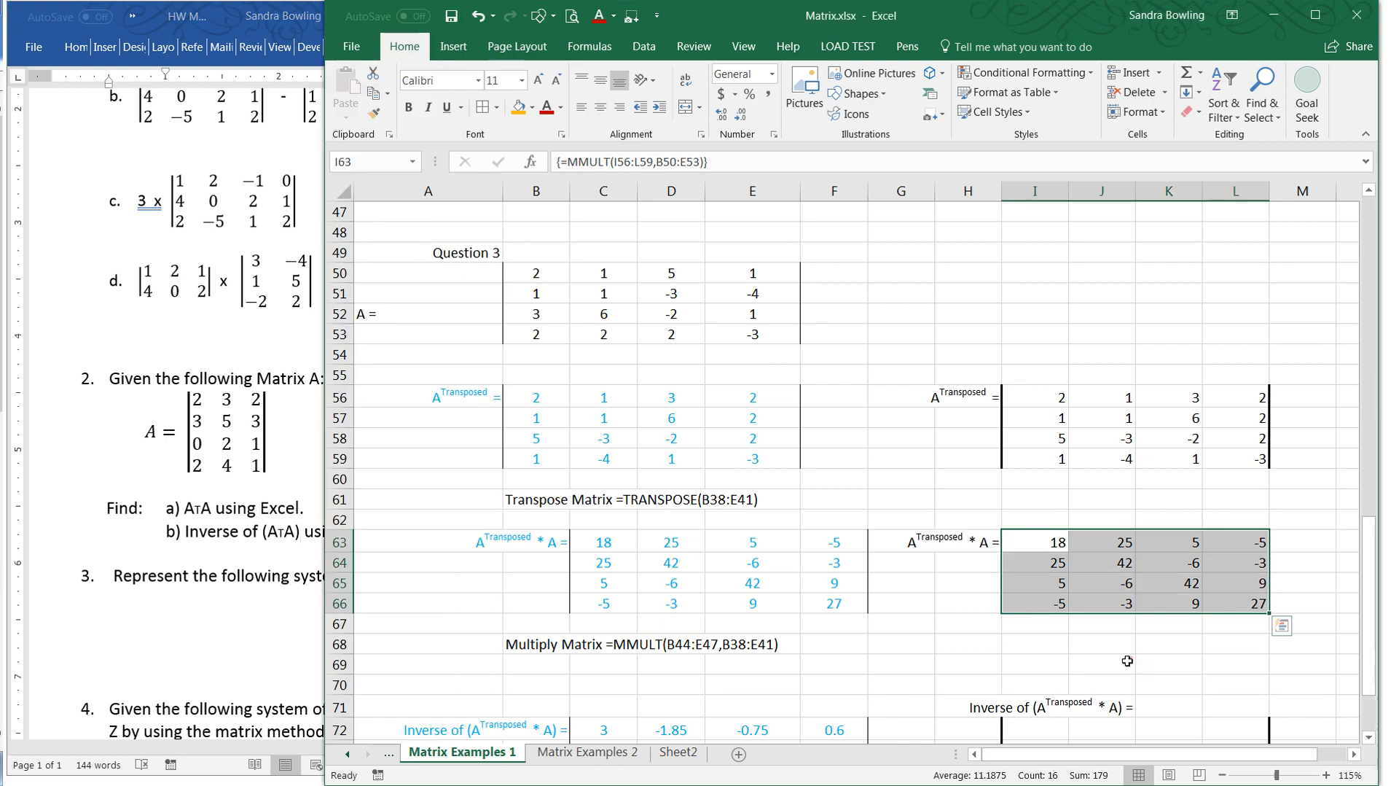
scroll(1127, 661, "down", 4)
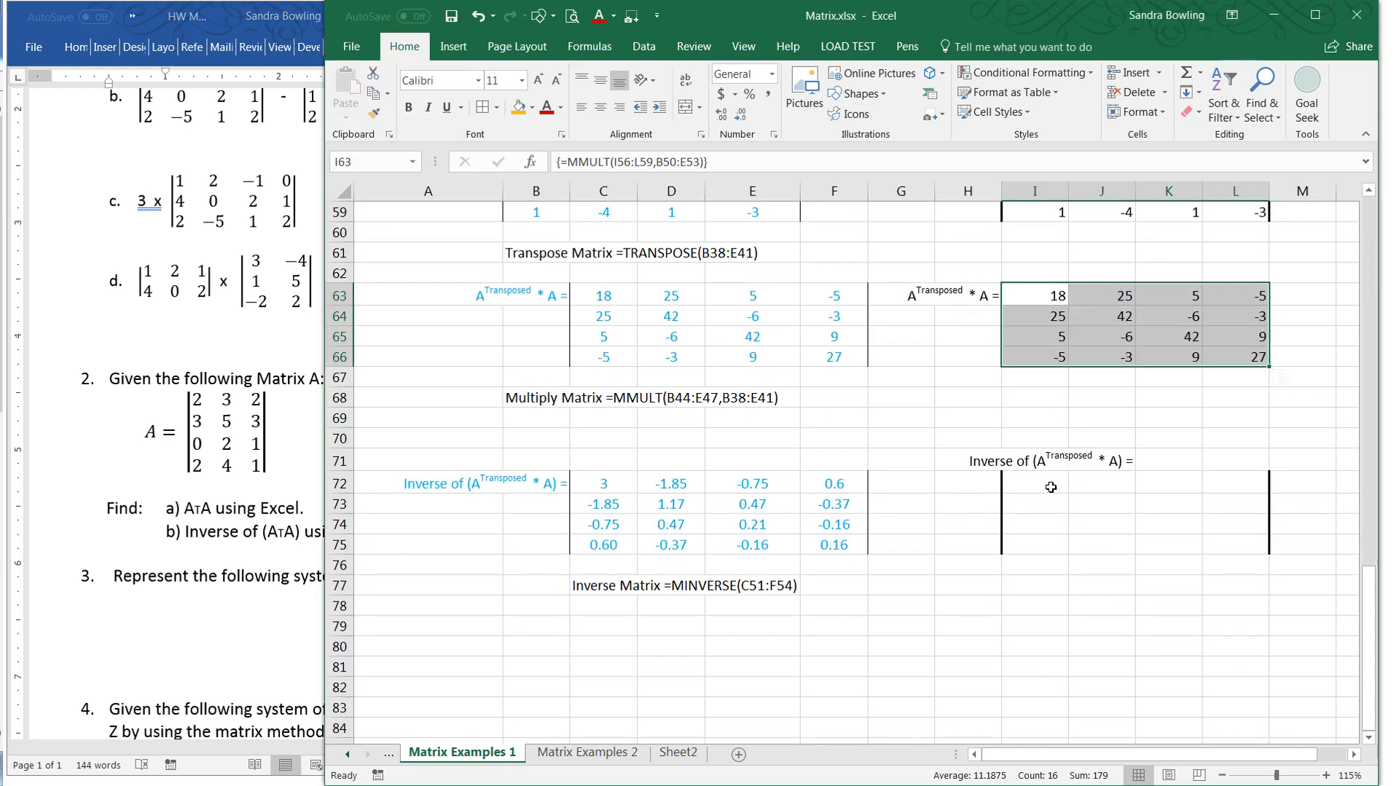
left_click_drag(1052, 486, 1242, 546)
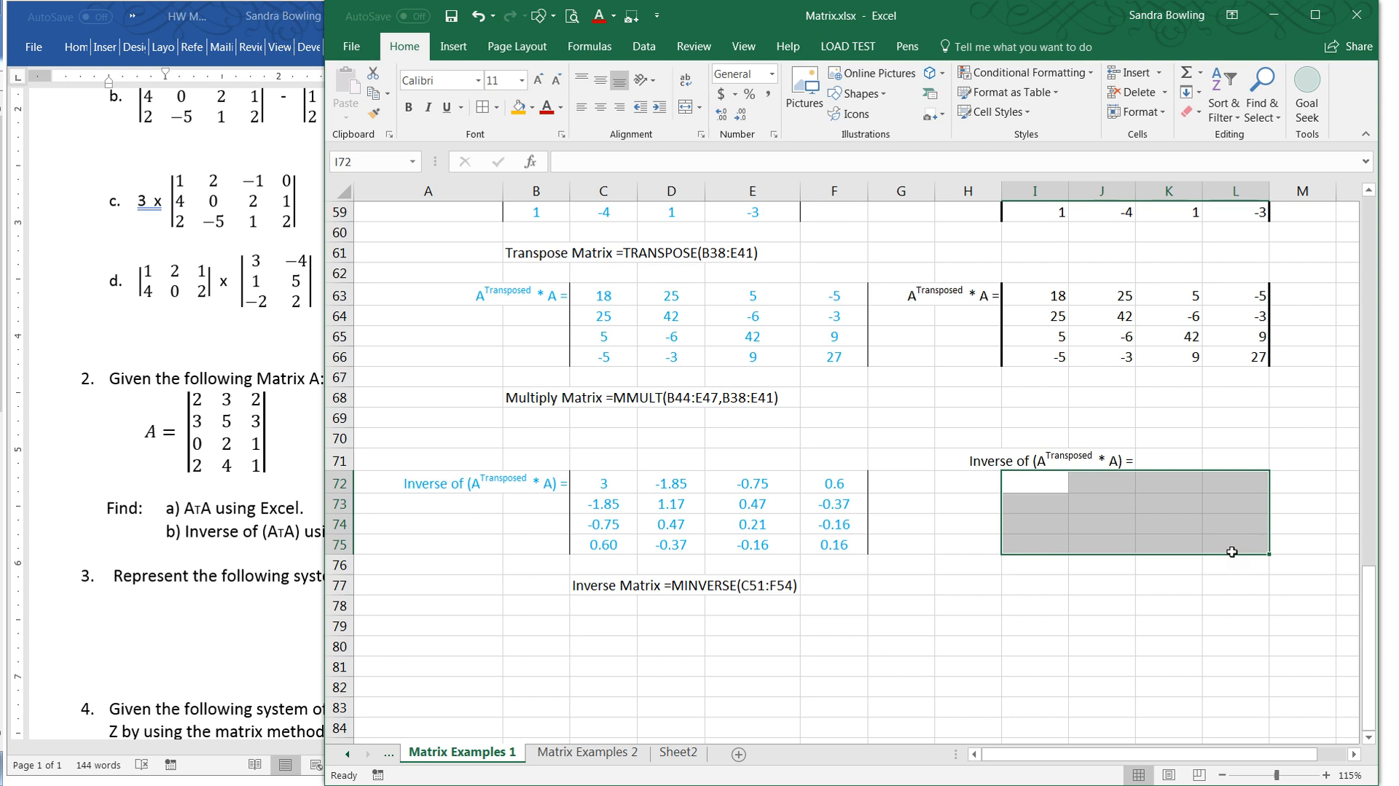
type("=i")
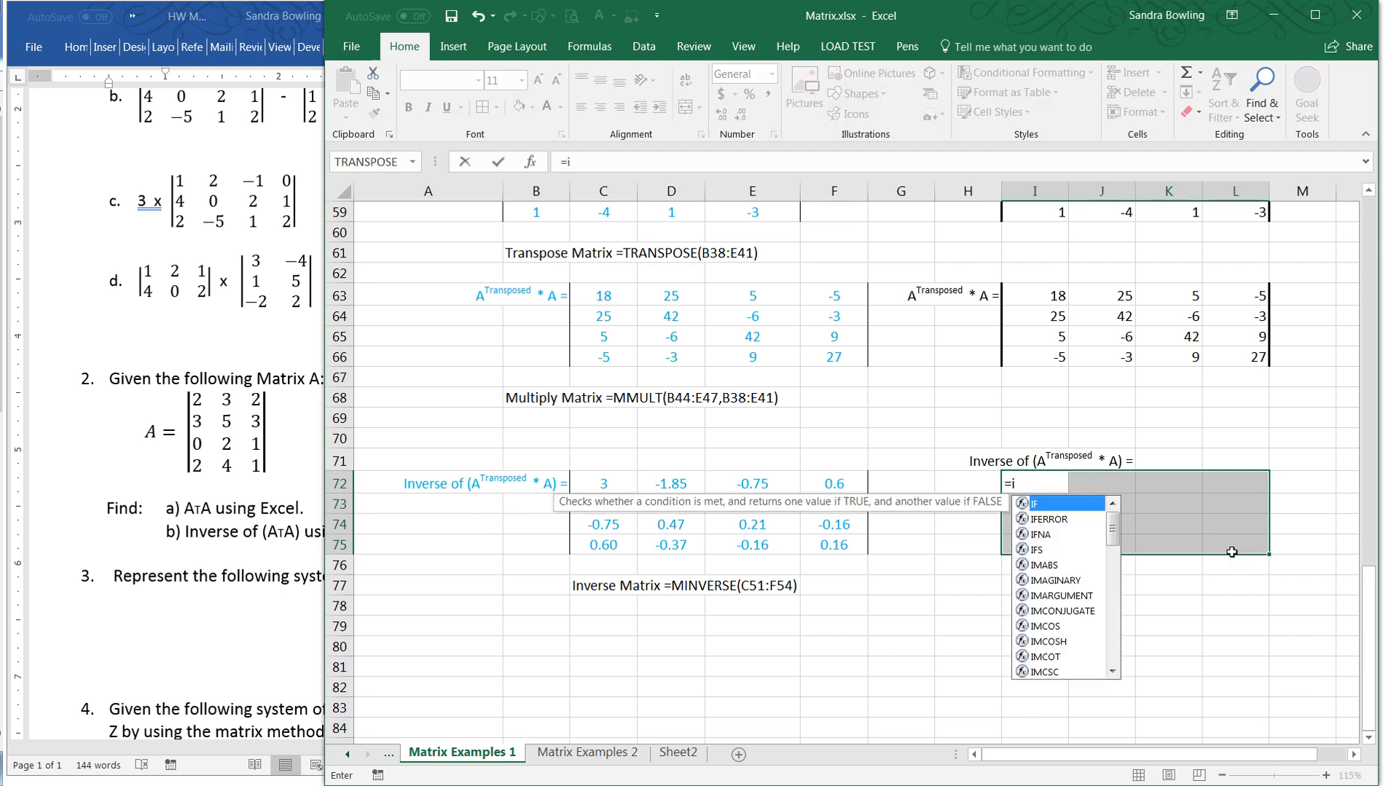
key("BackSpace")
type("minv")
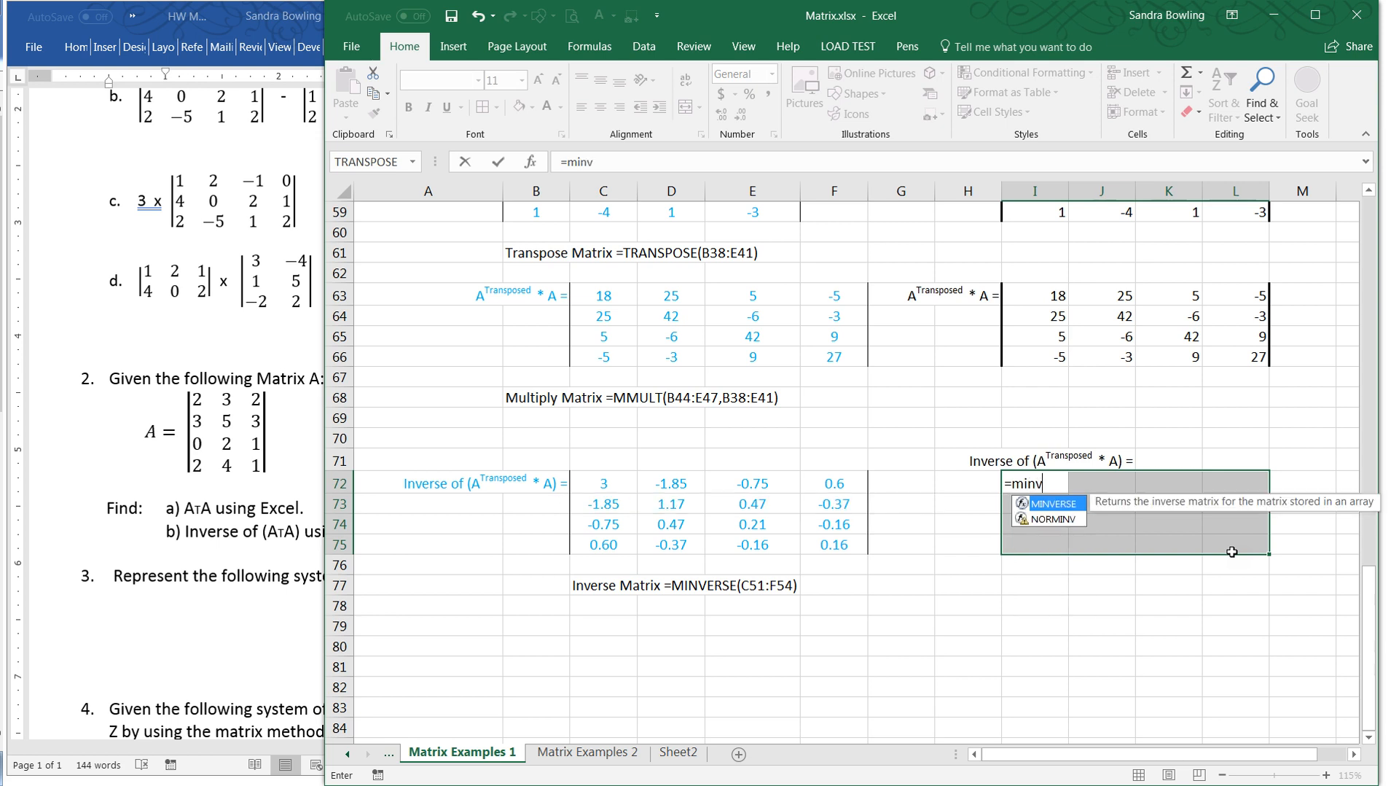
type("erse(")
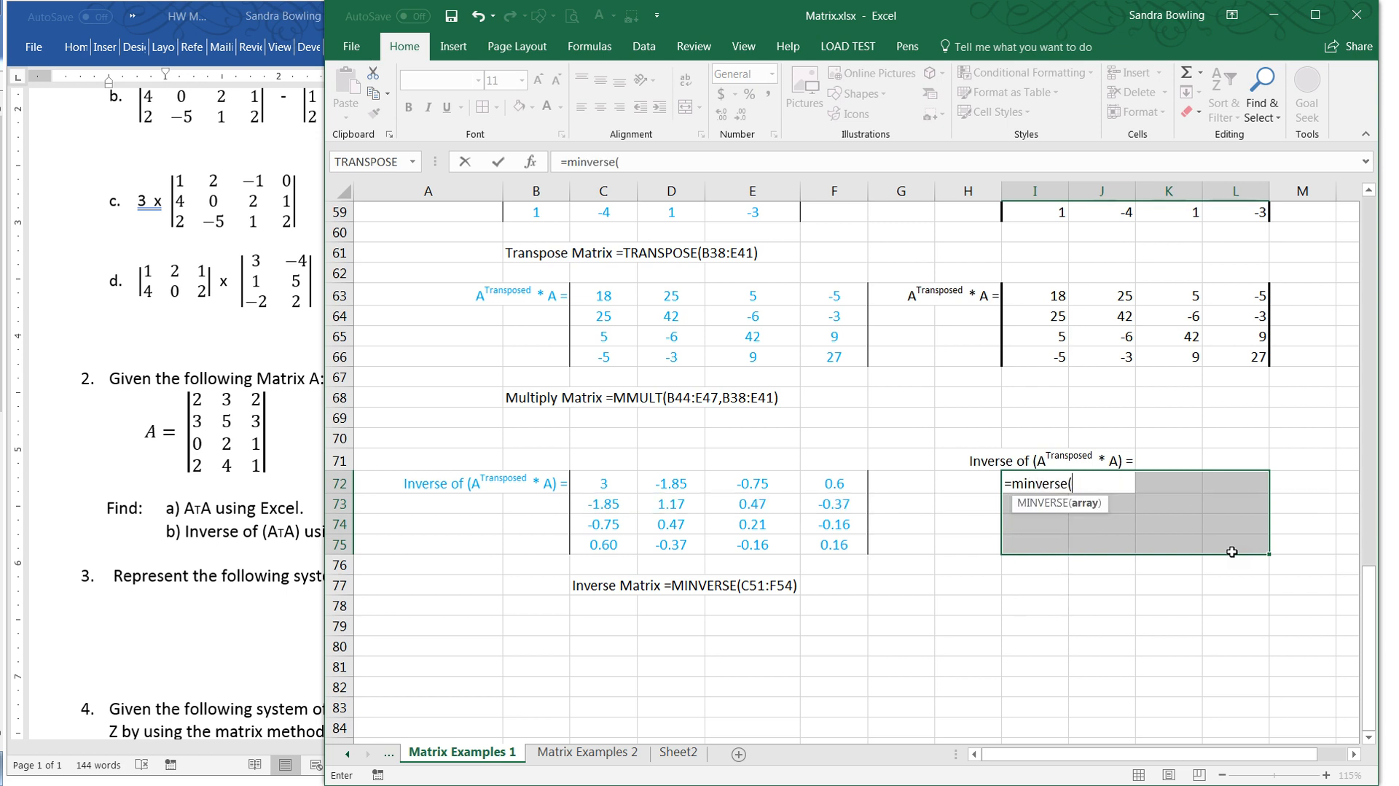
left_click_drag(1035, 295, 1222, 361)
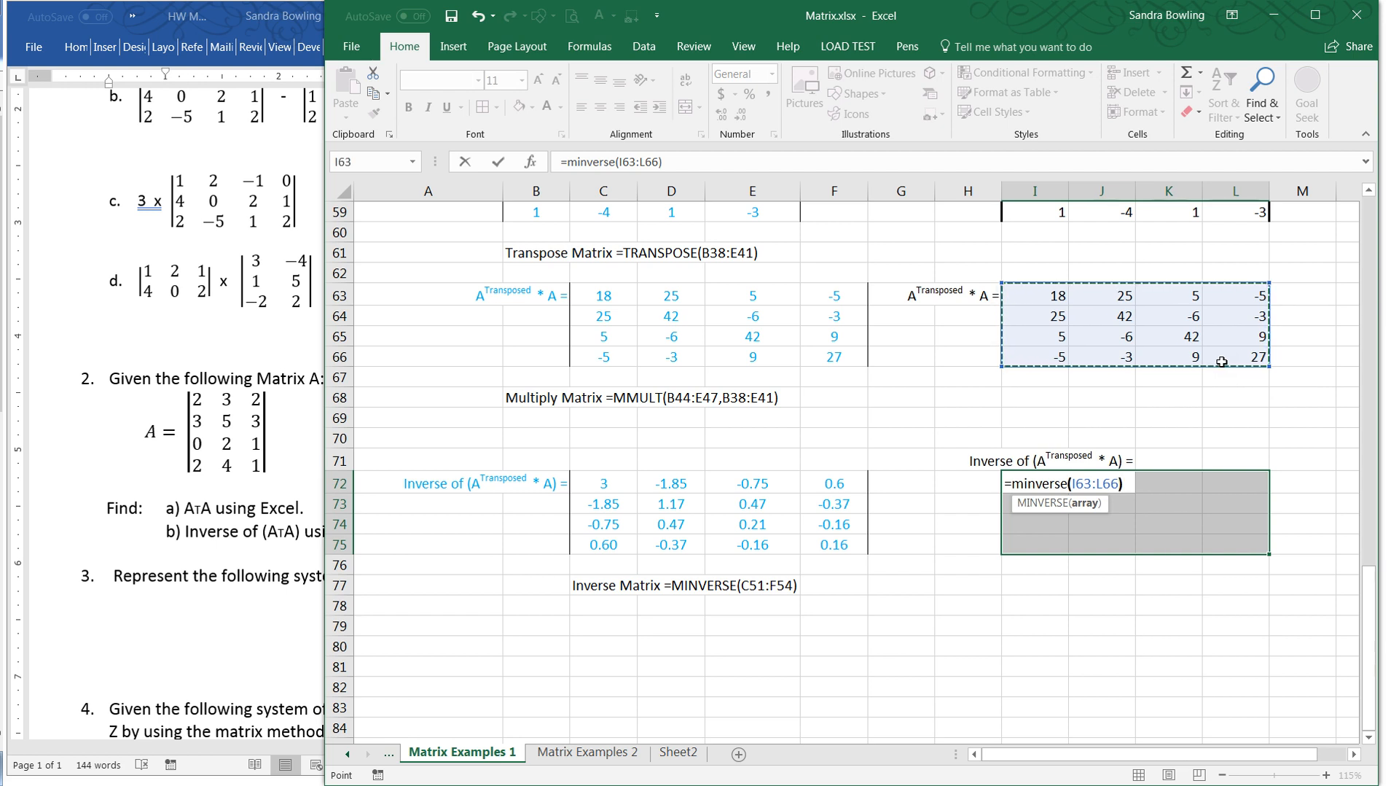
type(")")
key("ctrl+shift+Return")
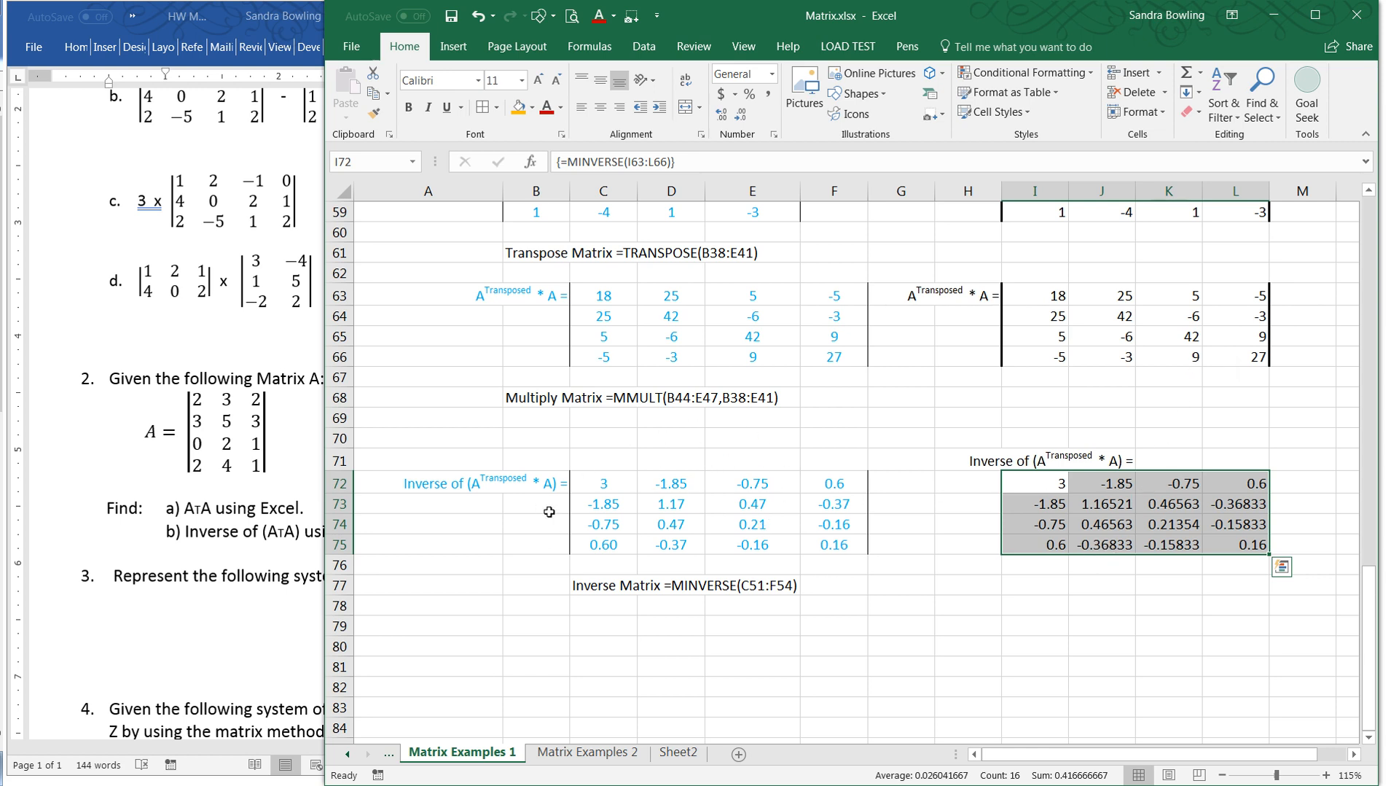
left_click(682, 490)
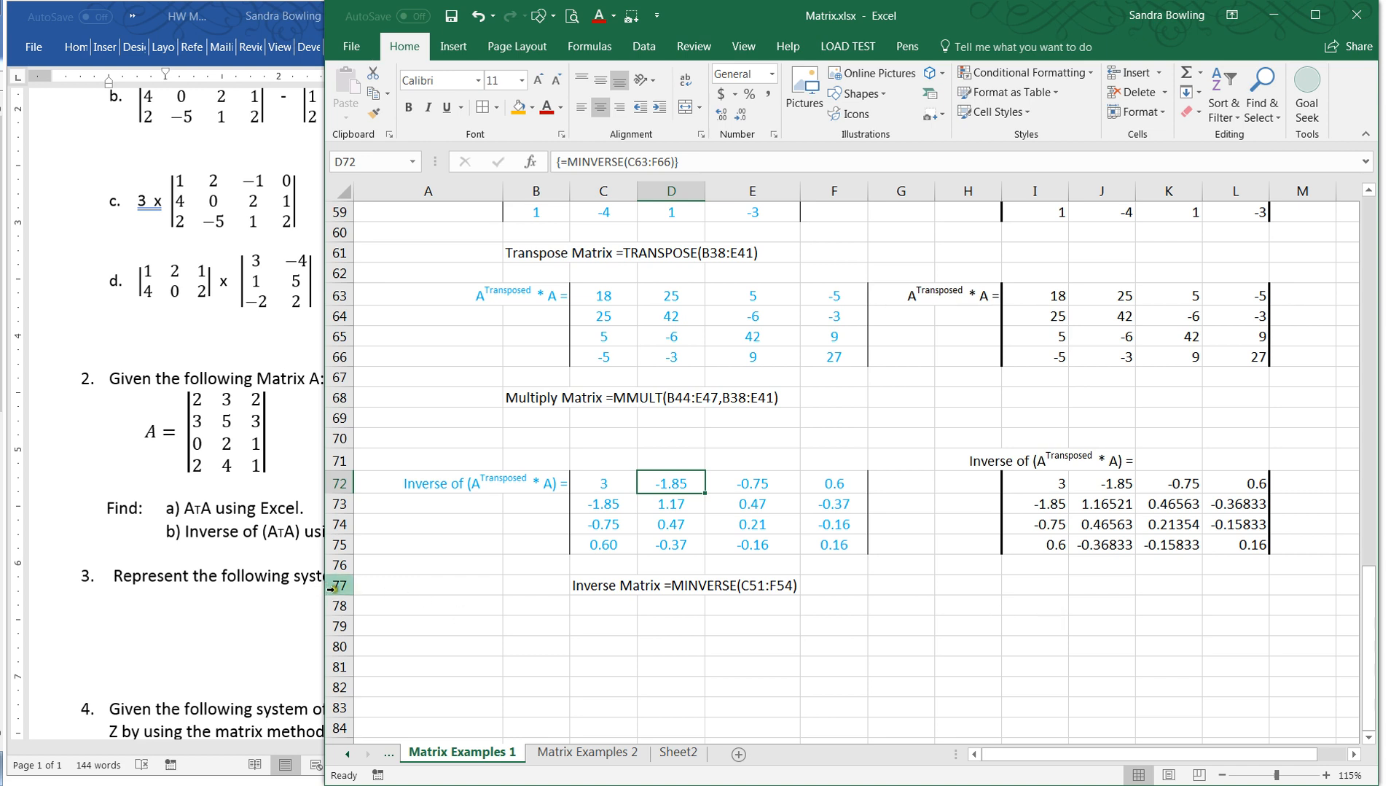
- Narrow the Excel window and widen the Word window to show Question 3's full system of equations beside the worksheet
left_click(500, 639)
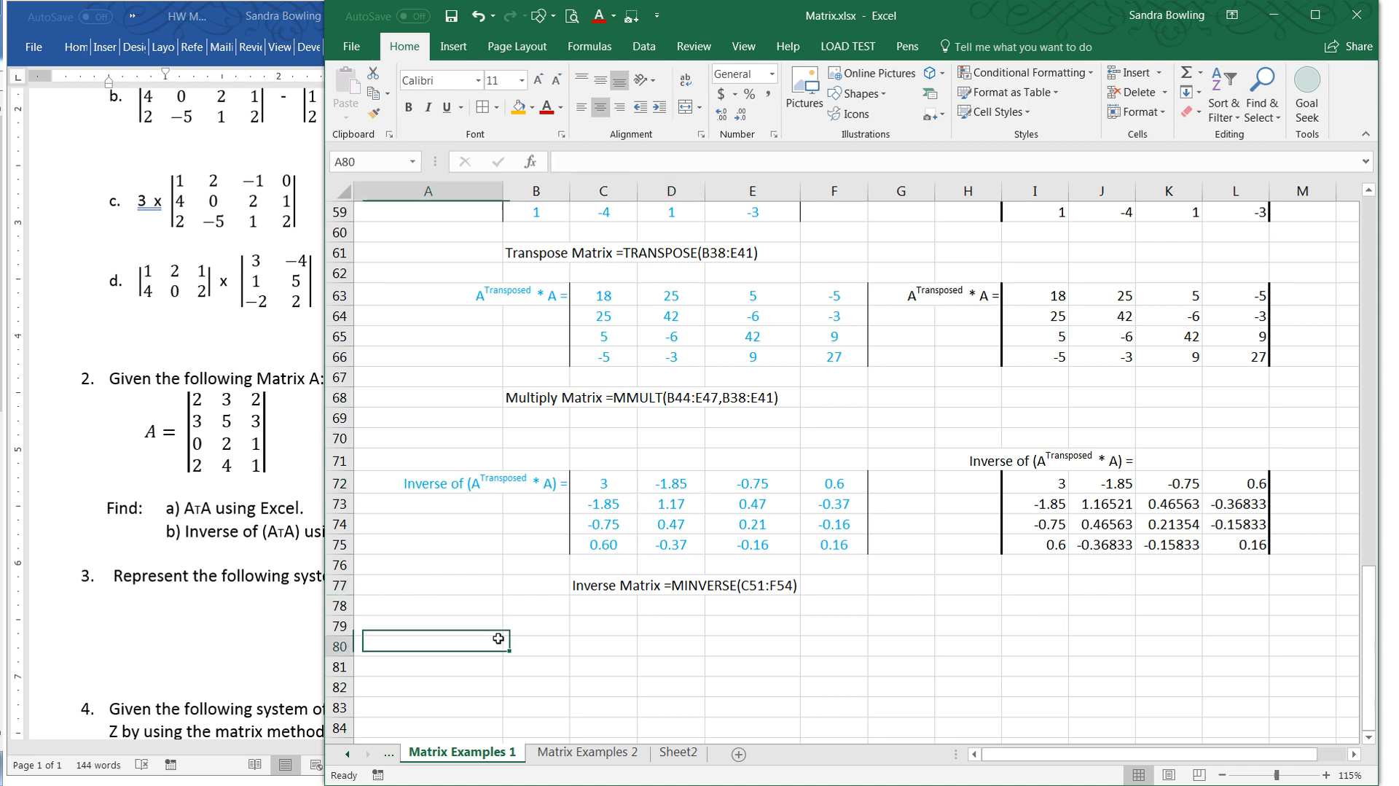
left_click_drag(323, 611, 663, 611)
left_click_drag(496, 596, 703, 605)
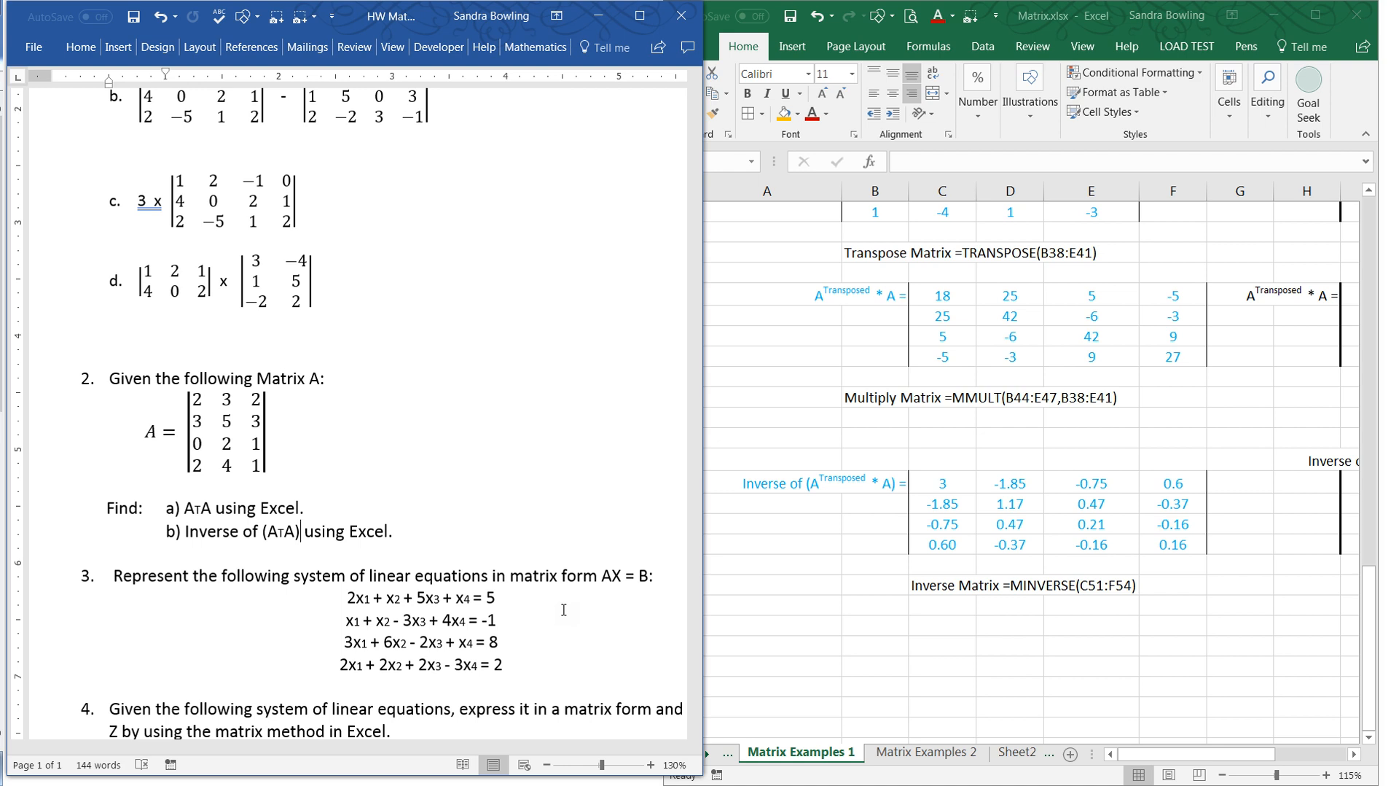
- Search Matrix Examples 1 below and above the inverse section for the homework's Question 3 system of linear equations
left_click(895, 624)
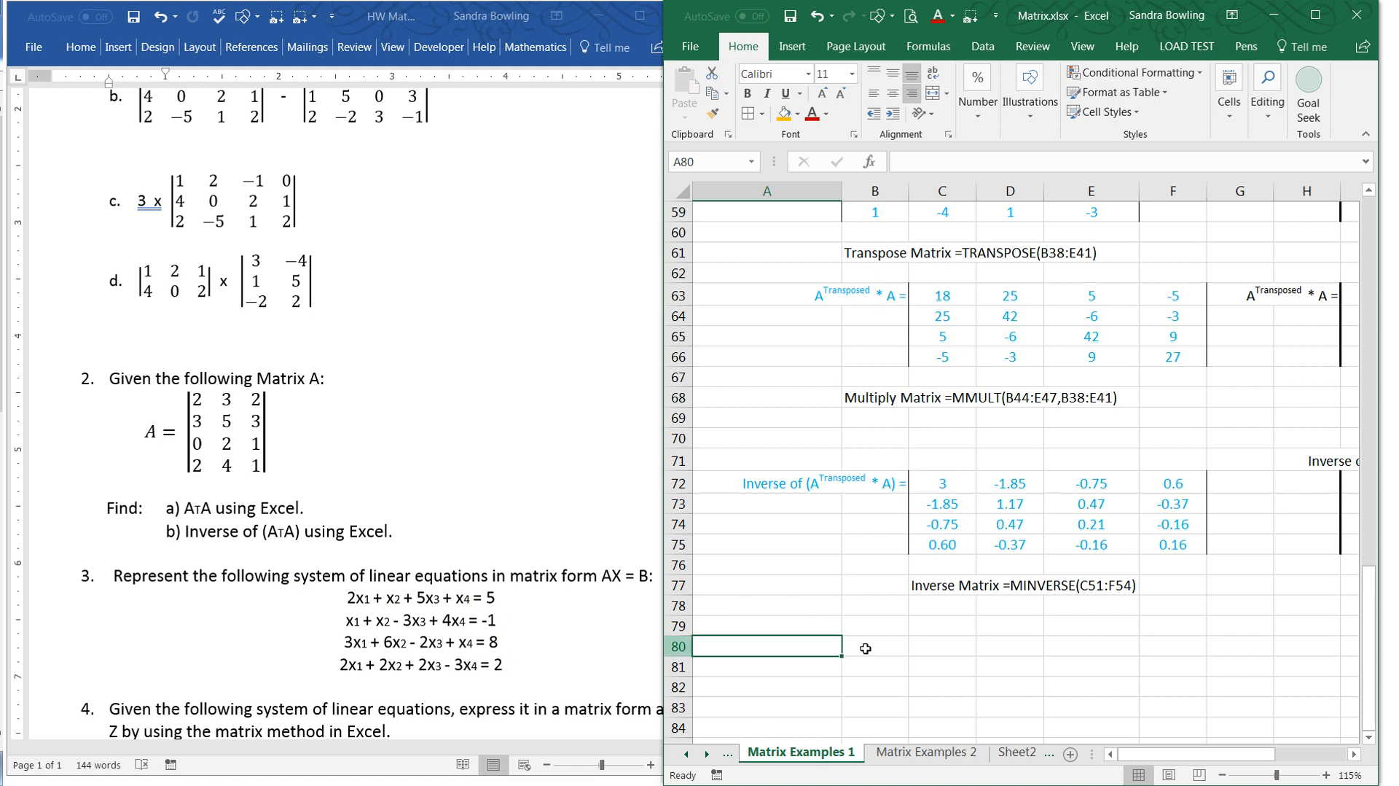
left_click(960, 646)
scroll(965, 647, "down", 4)
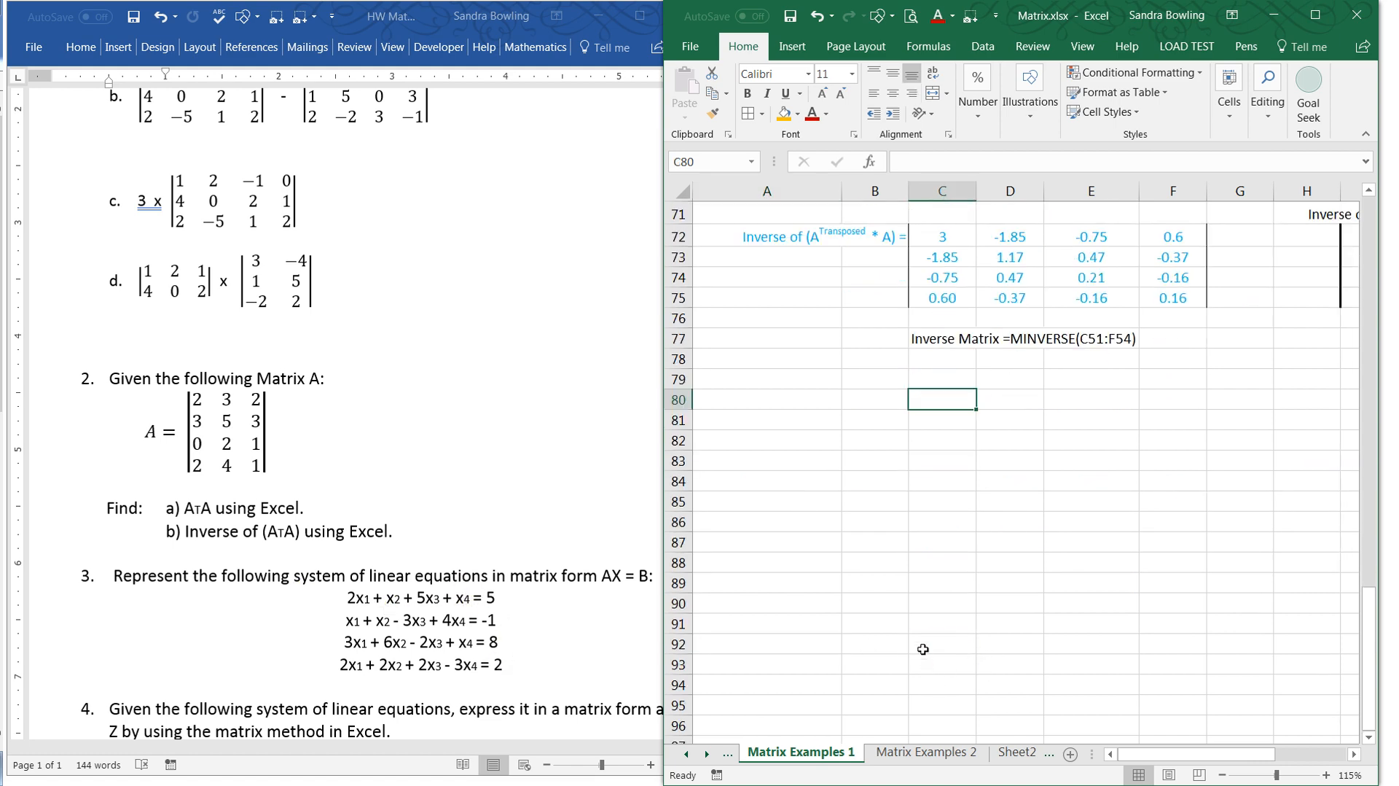
scroll(923, 649, "up", 1)
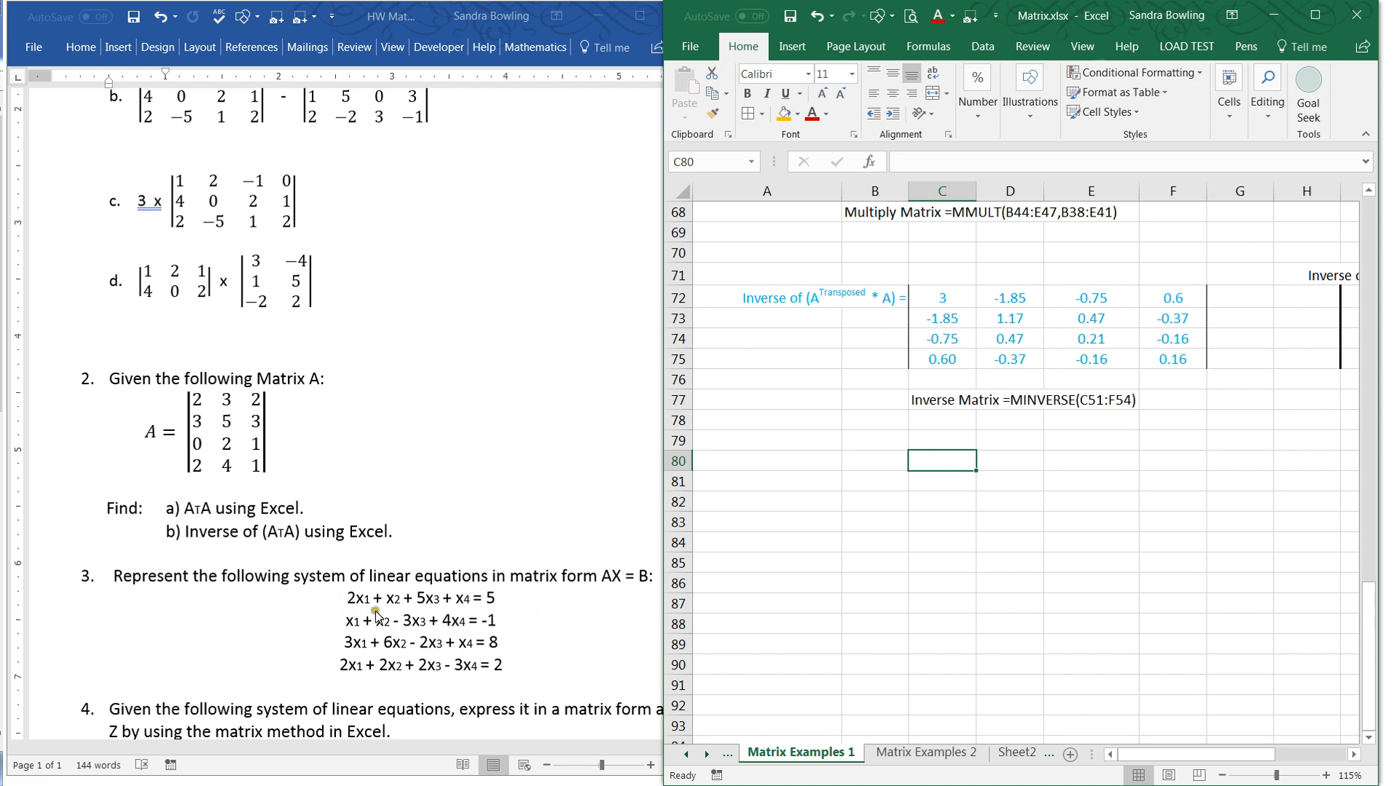
left_click(935, 603)
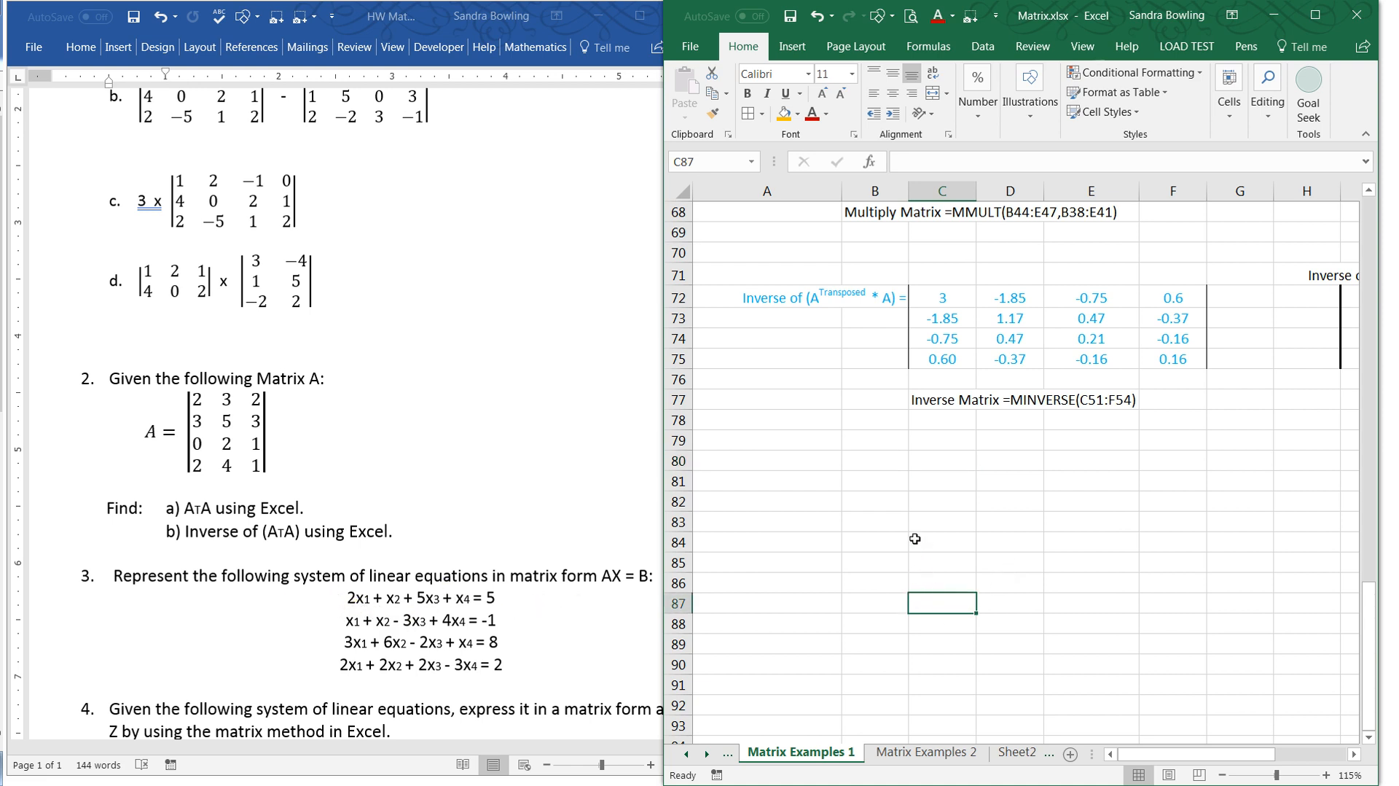
scroll(904, 627, "down", 2)
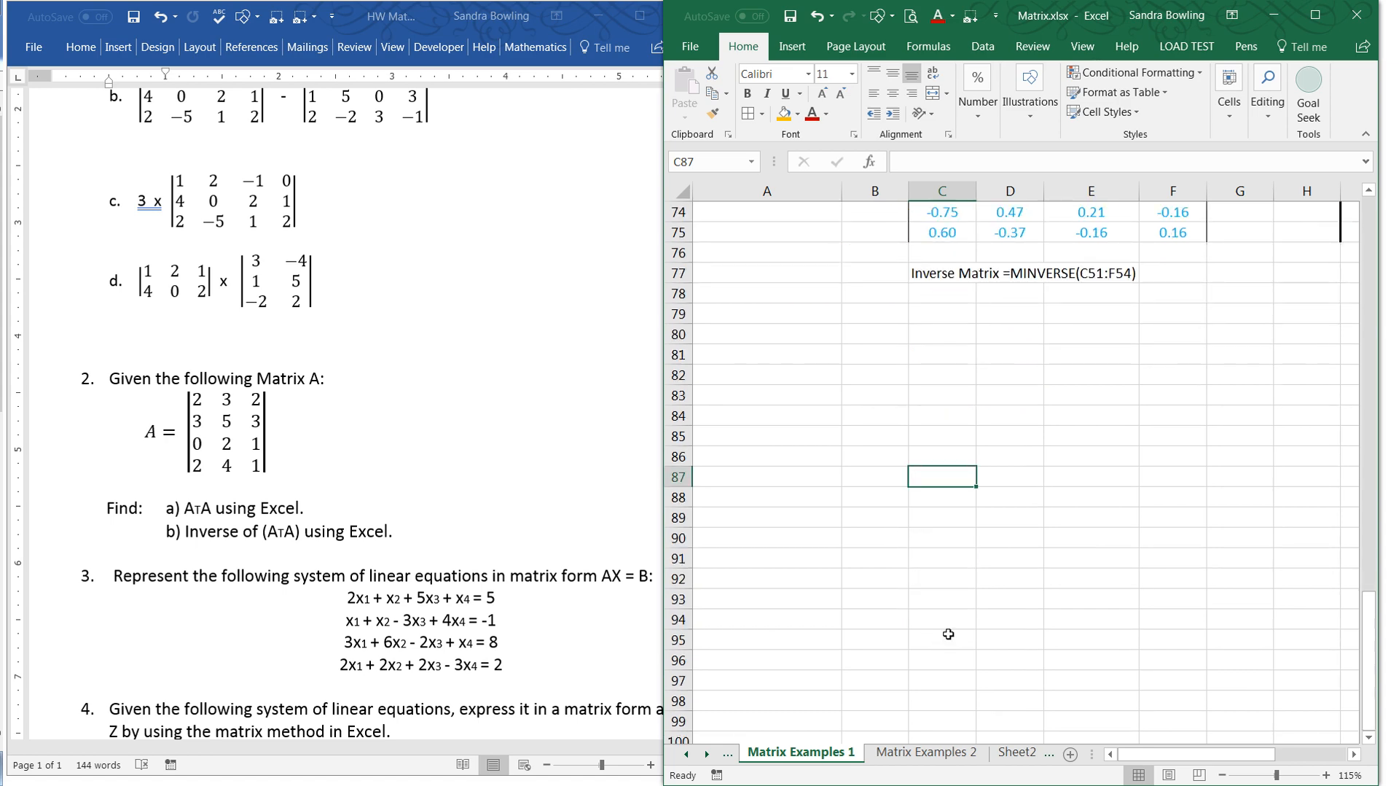
scroll(886, 692, "up", 7)
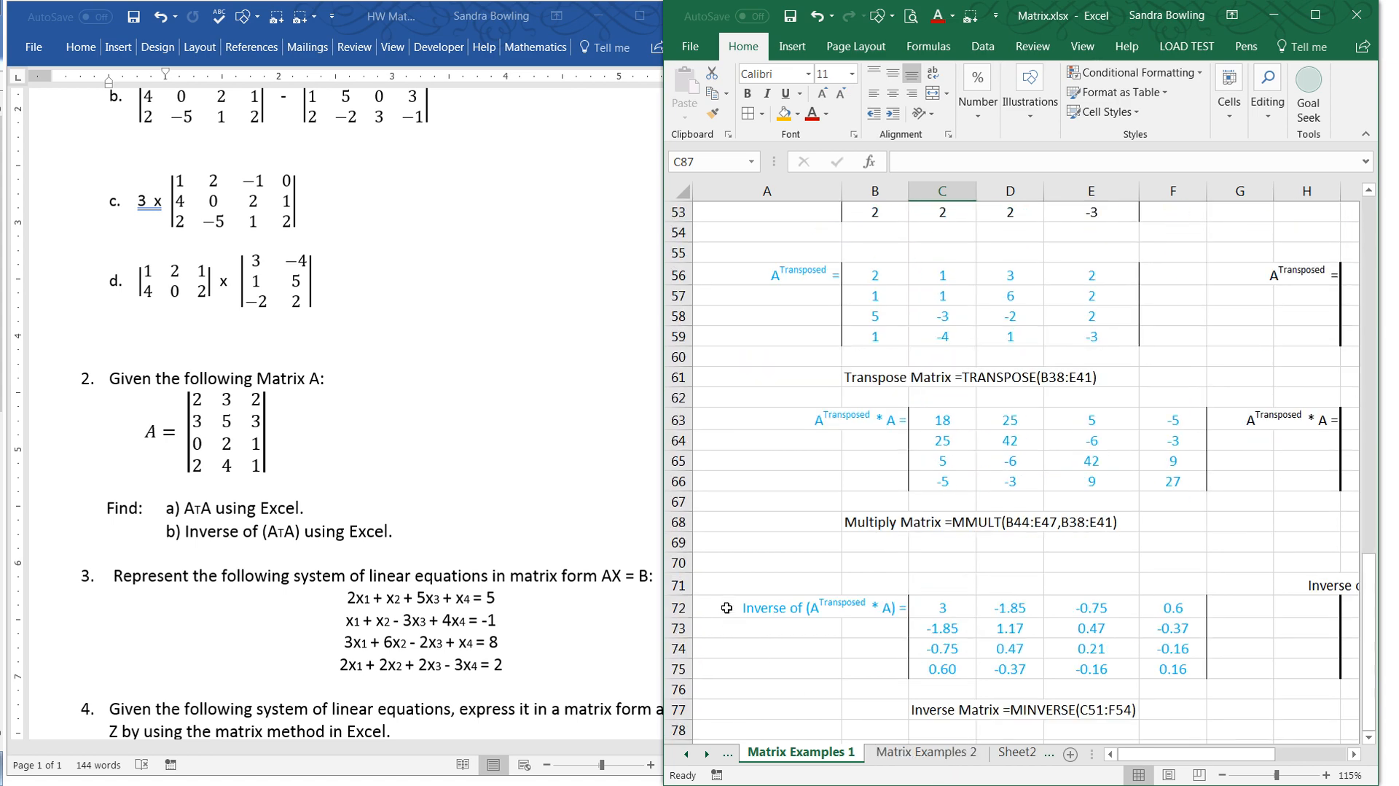
left_click(635, 621)
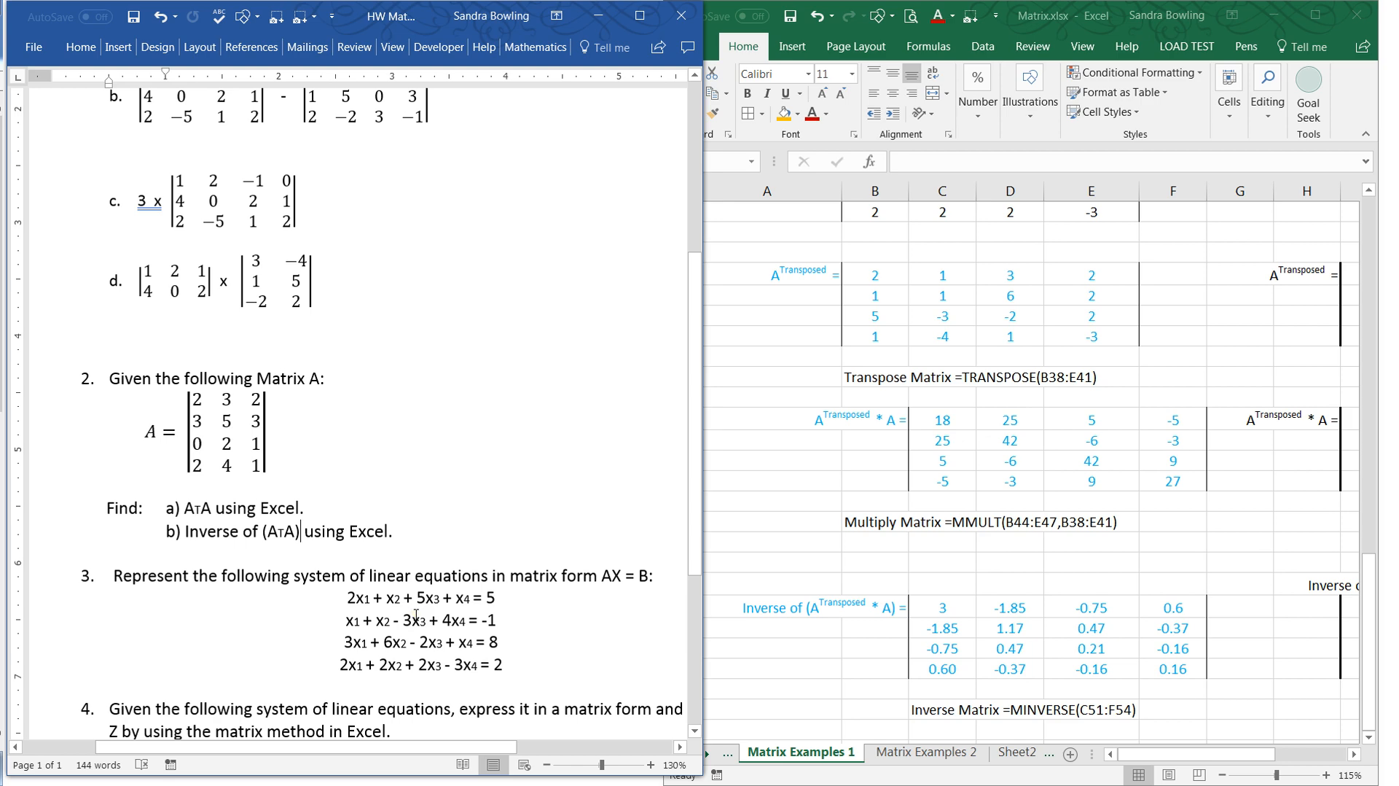
- Open the Matrix Examples 2 sheet and compare Question 3's first equation with the first row of matrix A
left_click(905, 762)
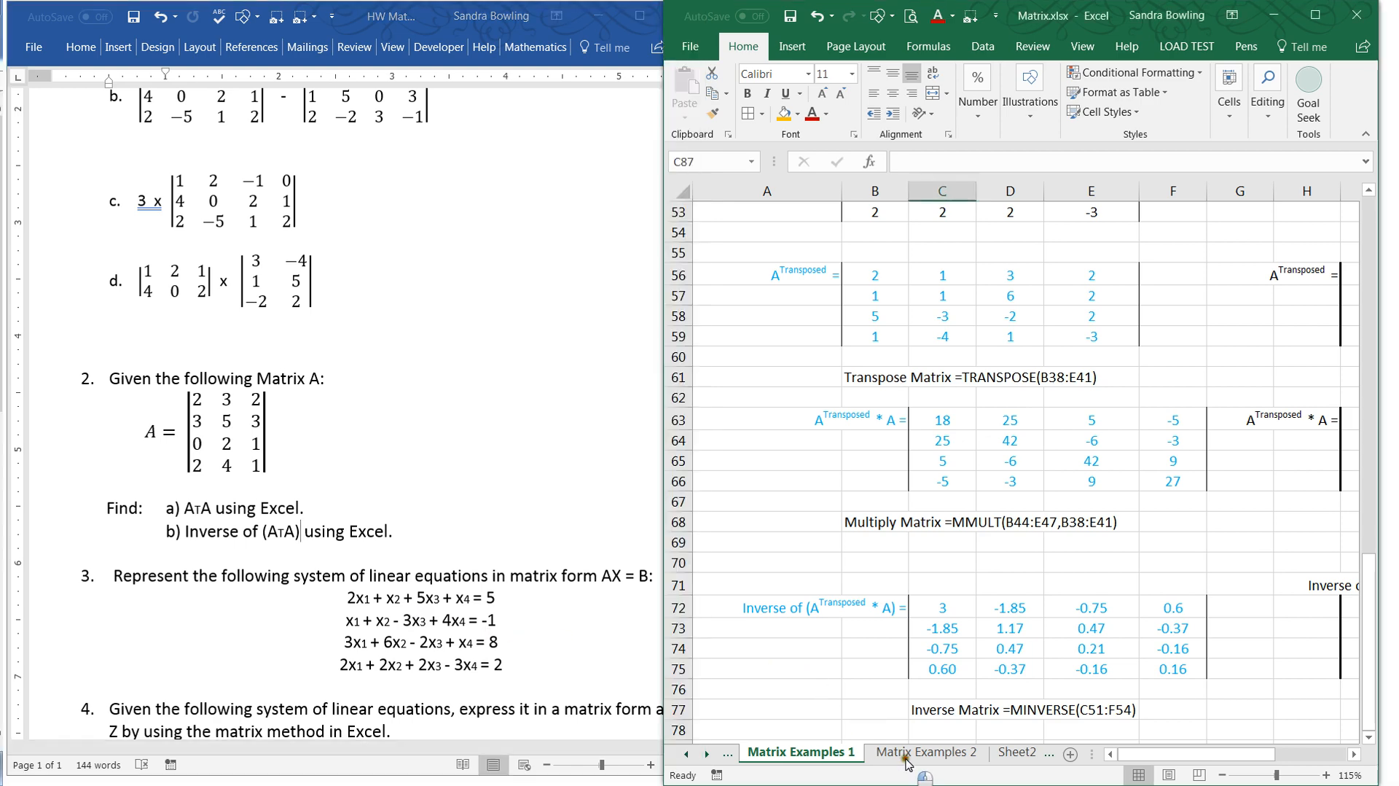
left_click(919, 752)
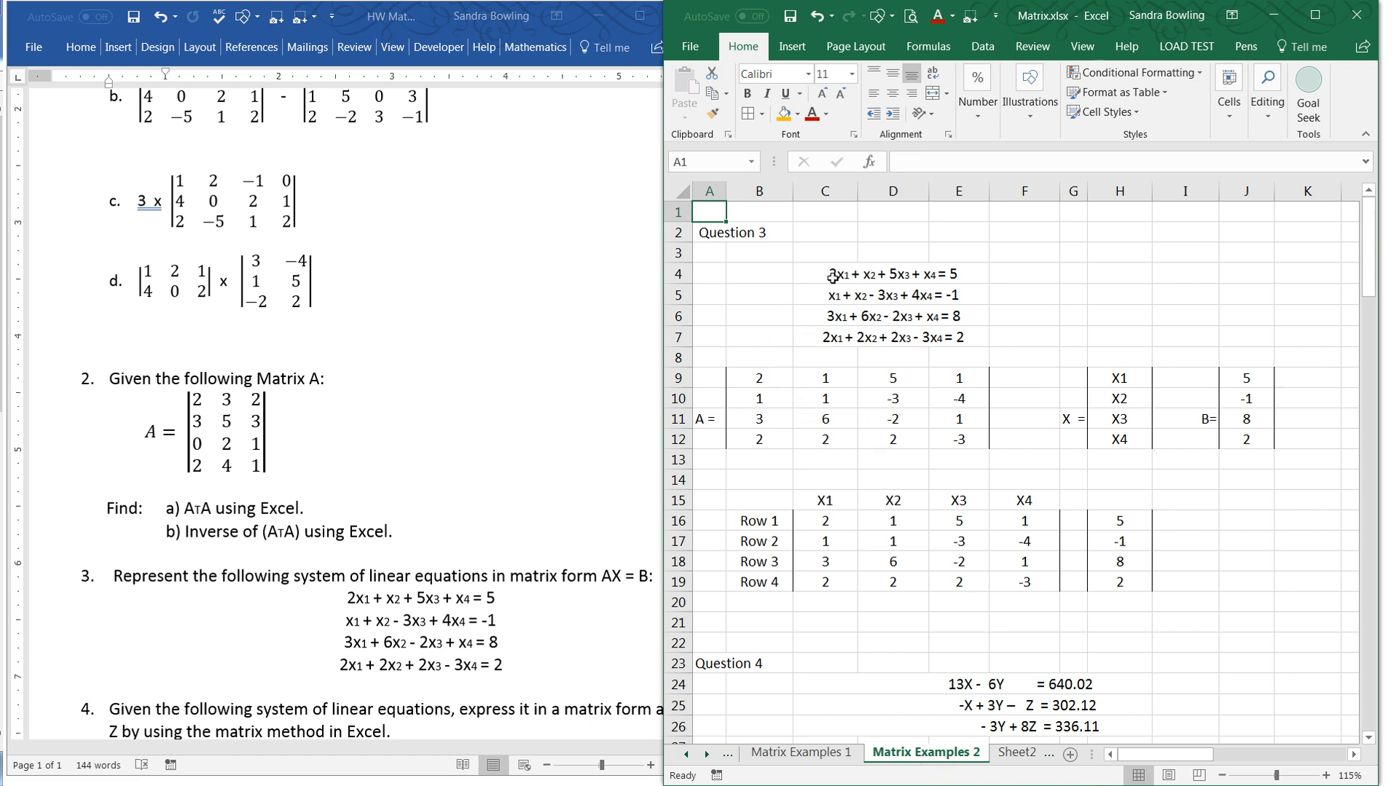
left_click(833, 378)
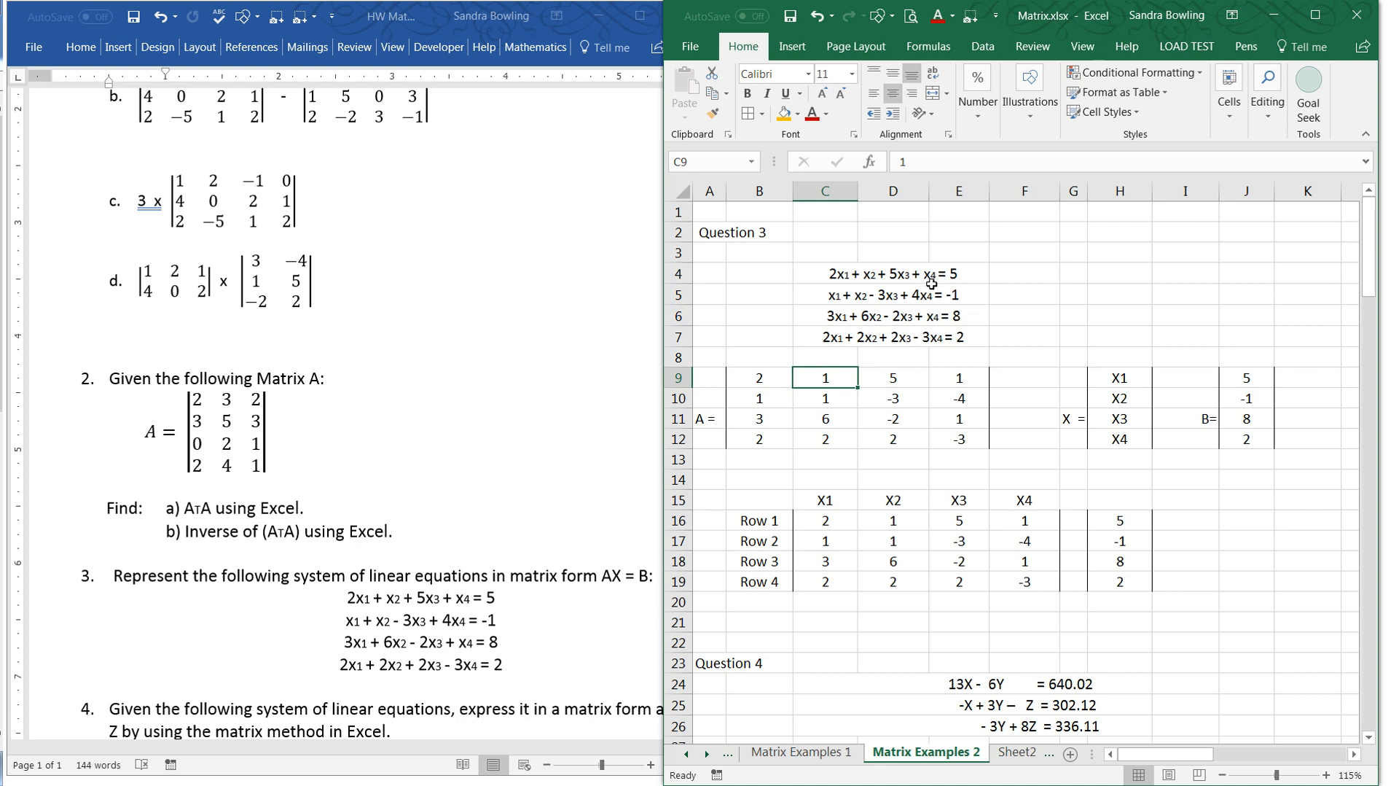
- Rewrite the second equation in D5 as x1 + x2 + (- 3x3) + 4x4 = -1, and compare its x3 coefficient with matrix A's second row
left_click(852, 289)
left_click(780, 295)
left_click(894, 295)
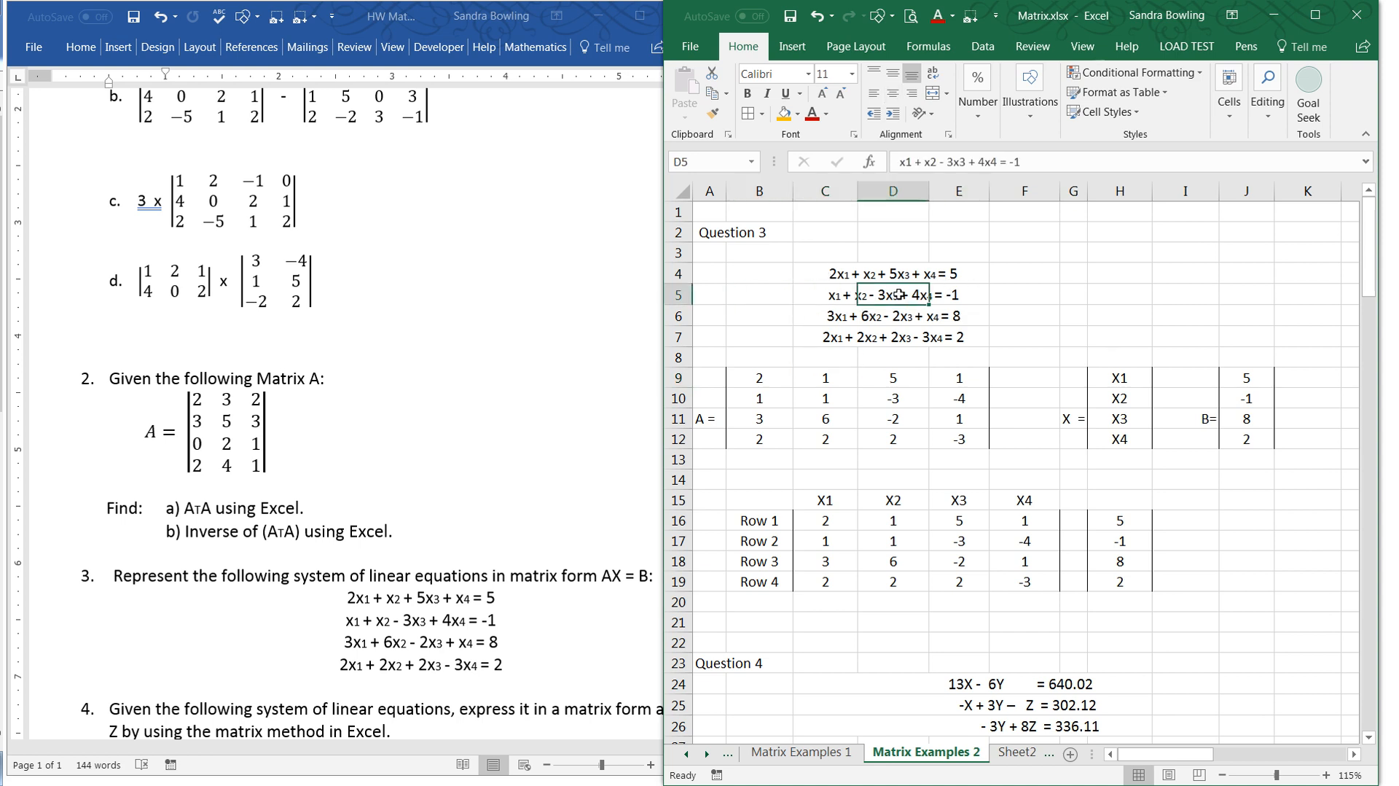
left_click(940, 162)
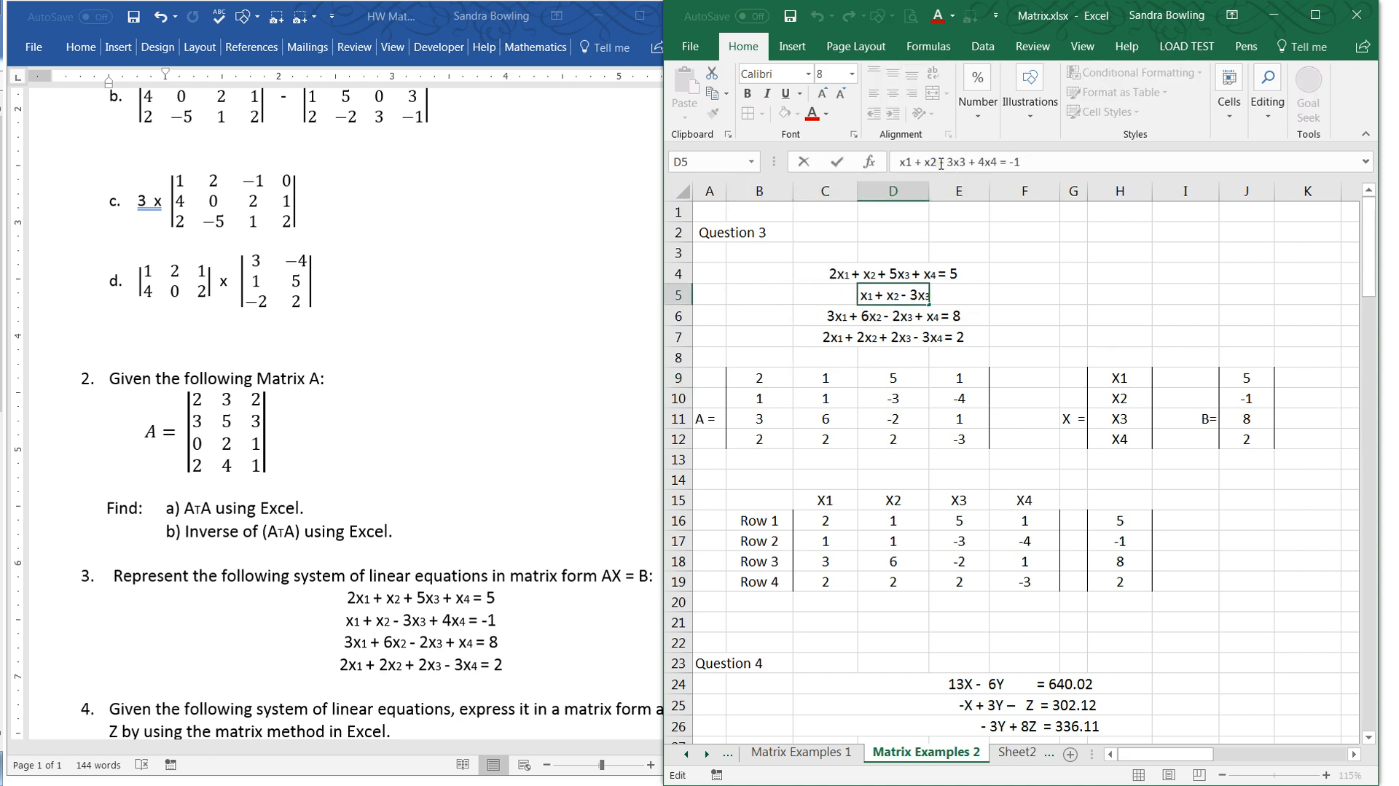
type("+ (")
key("Delete")
key("Right")
key("Right")
type(")")
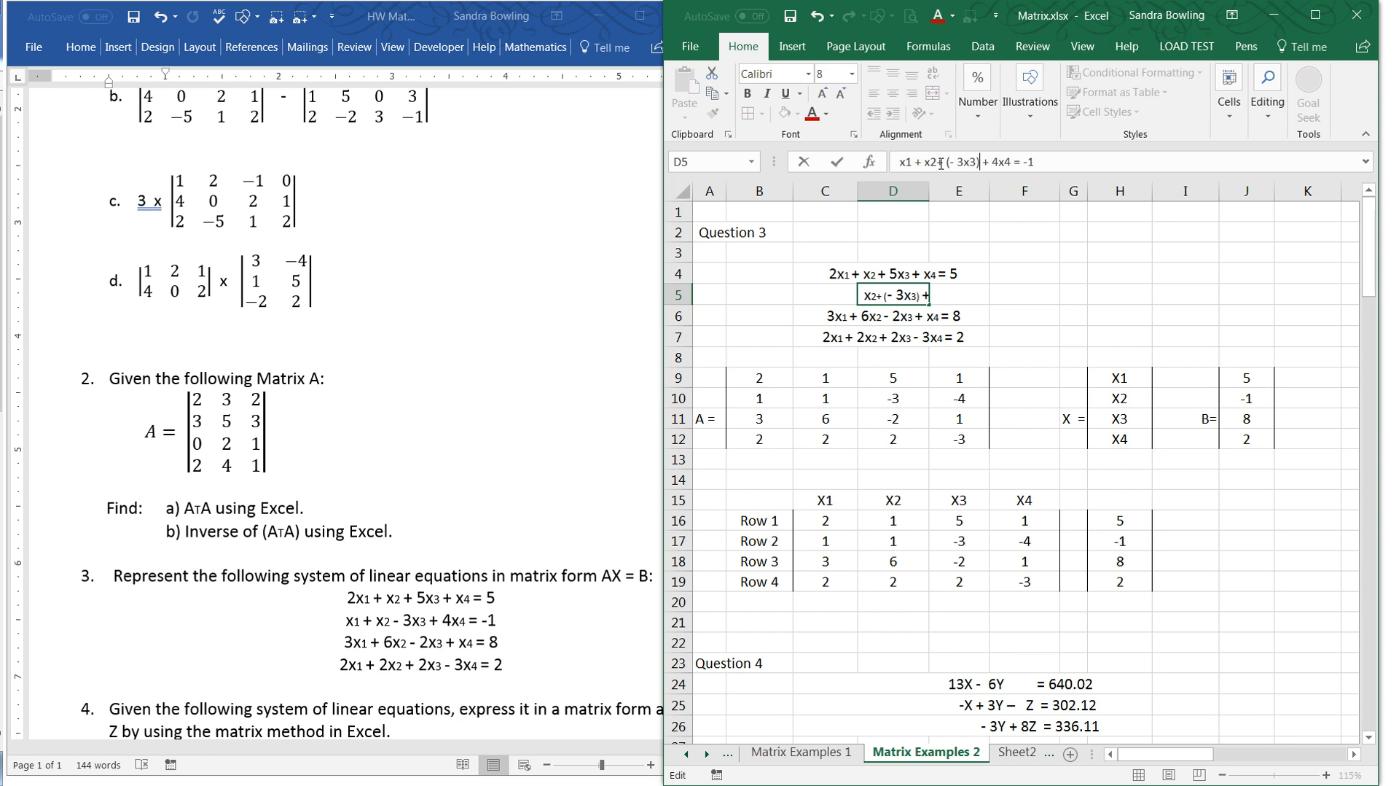
left_click(1005, 232)
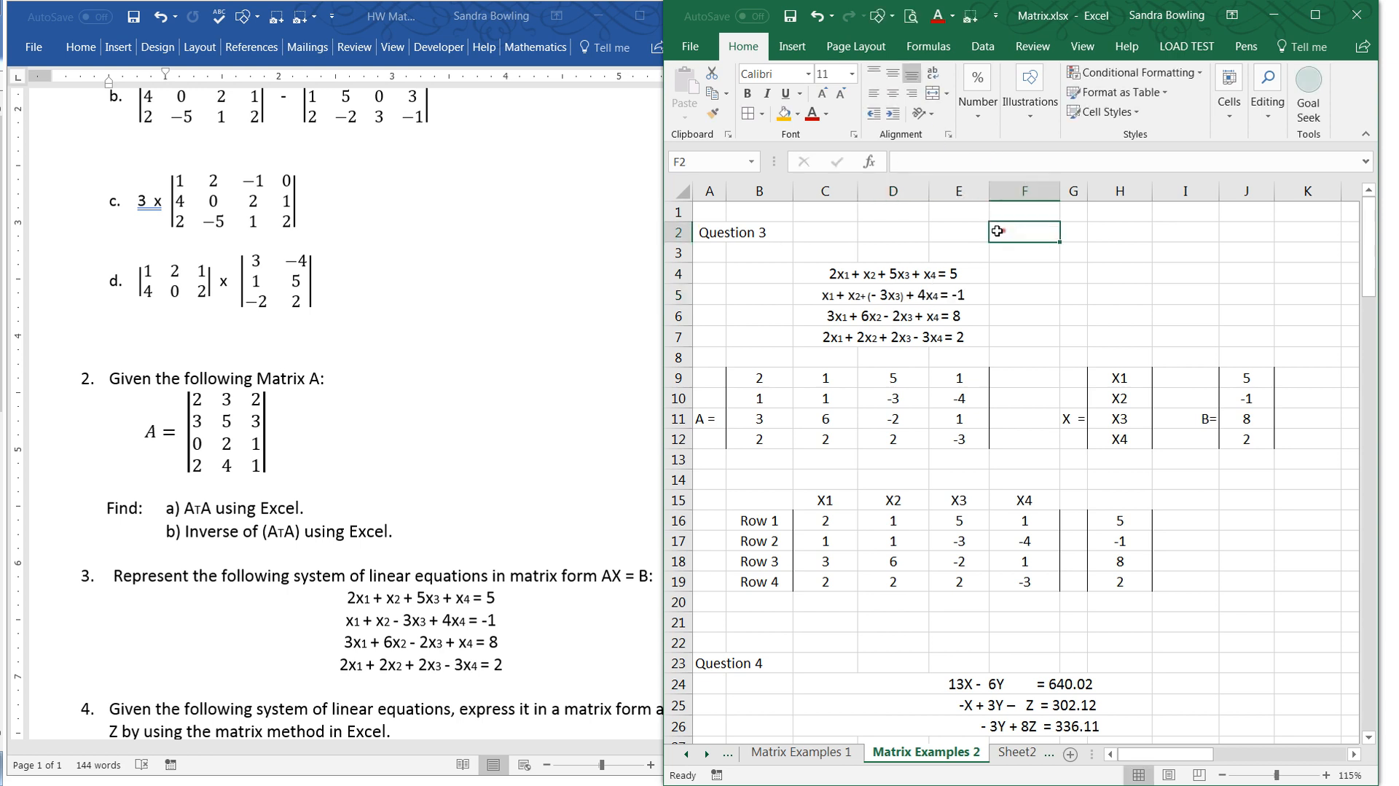
left_click(902, 402)
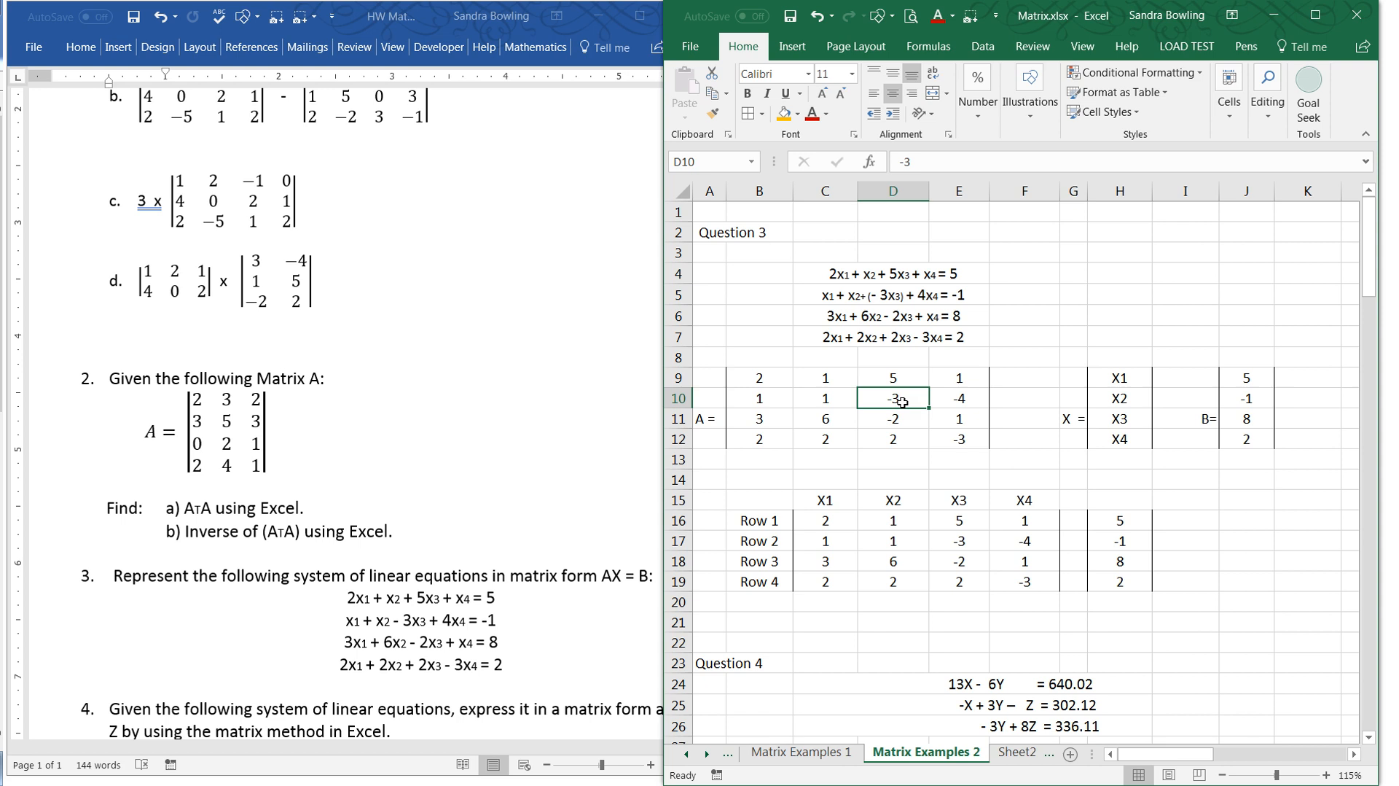
- Rewrite the third equation in D6 as 3x1 + 6x2 + (- 2x3) + x4 = 8
left_click(881, 315)
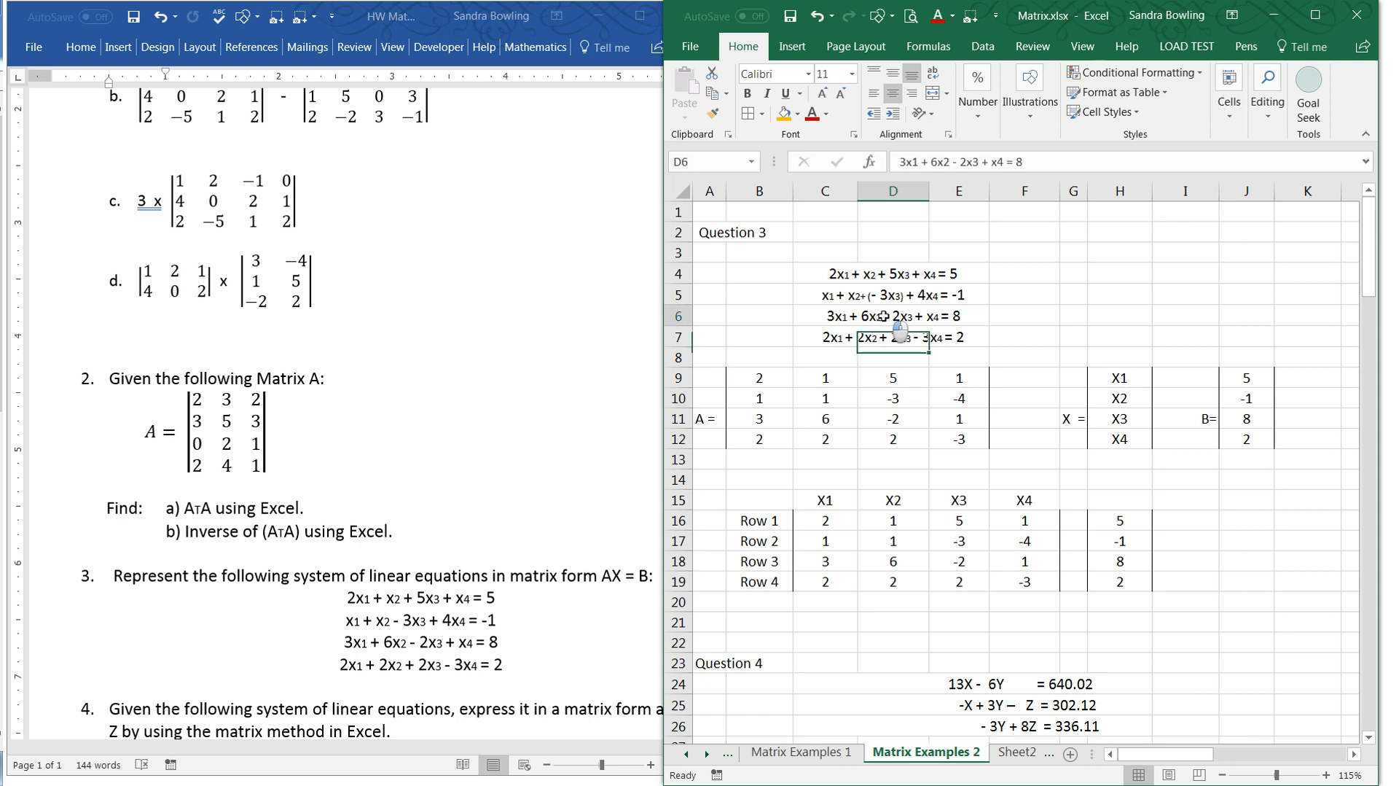
left_click(952, 162)
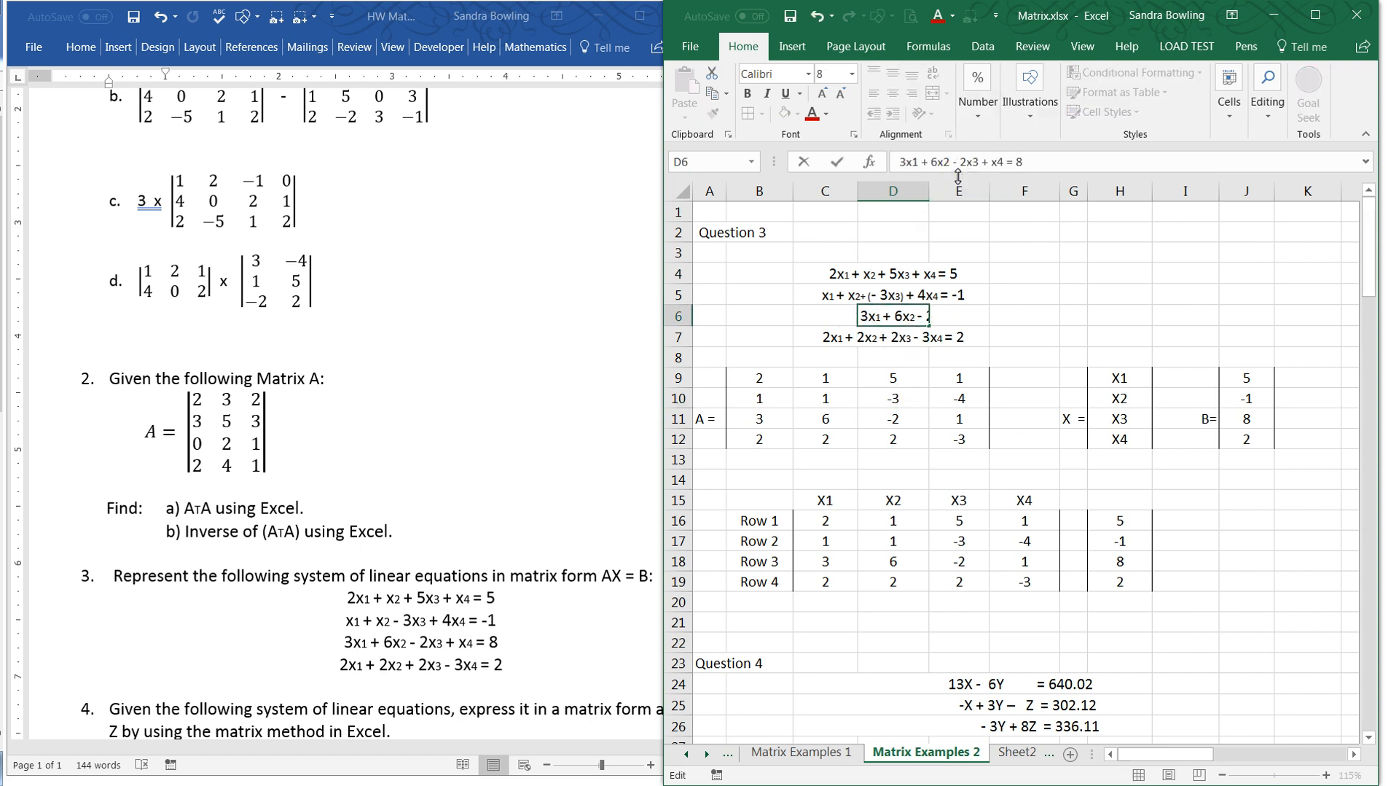
type("+")
key("BackSpace")
type("+(")
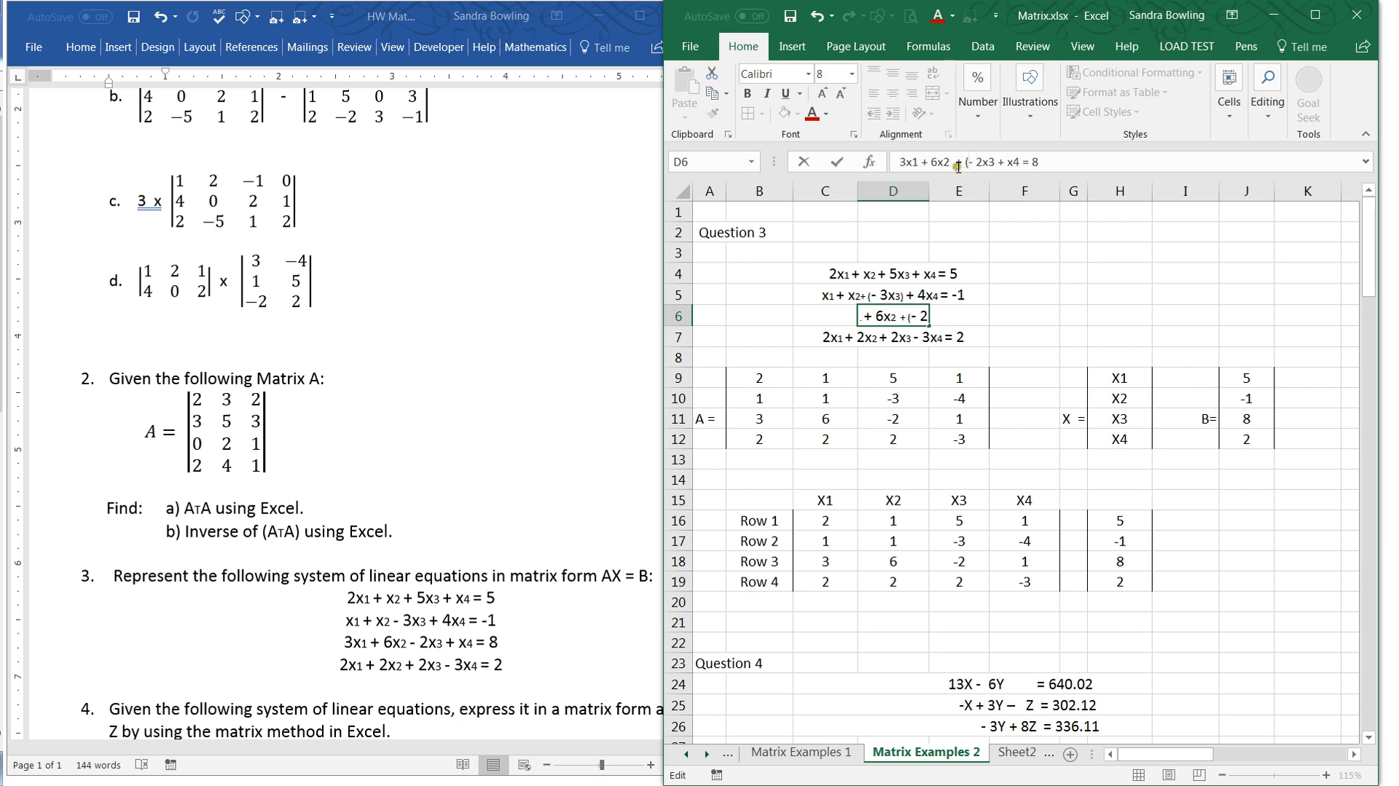
left_click(997, 162)
type(")")
key("Return")
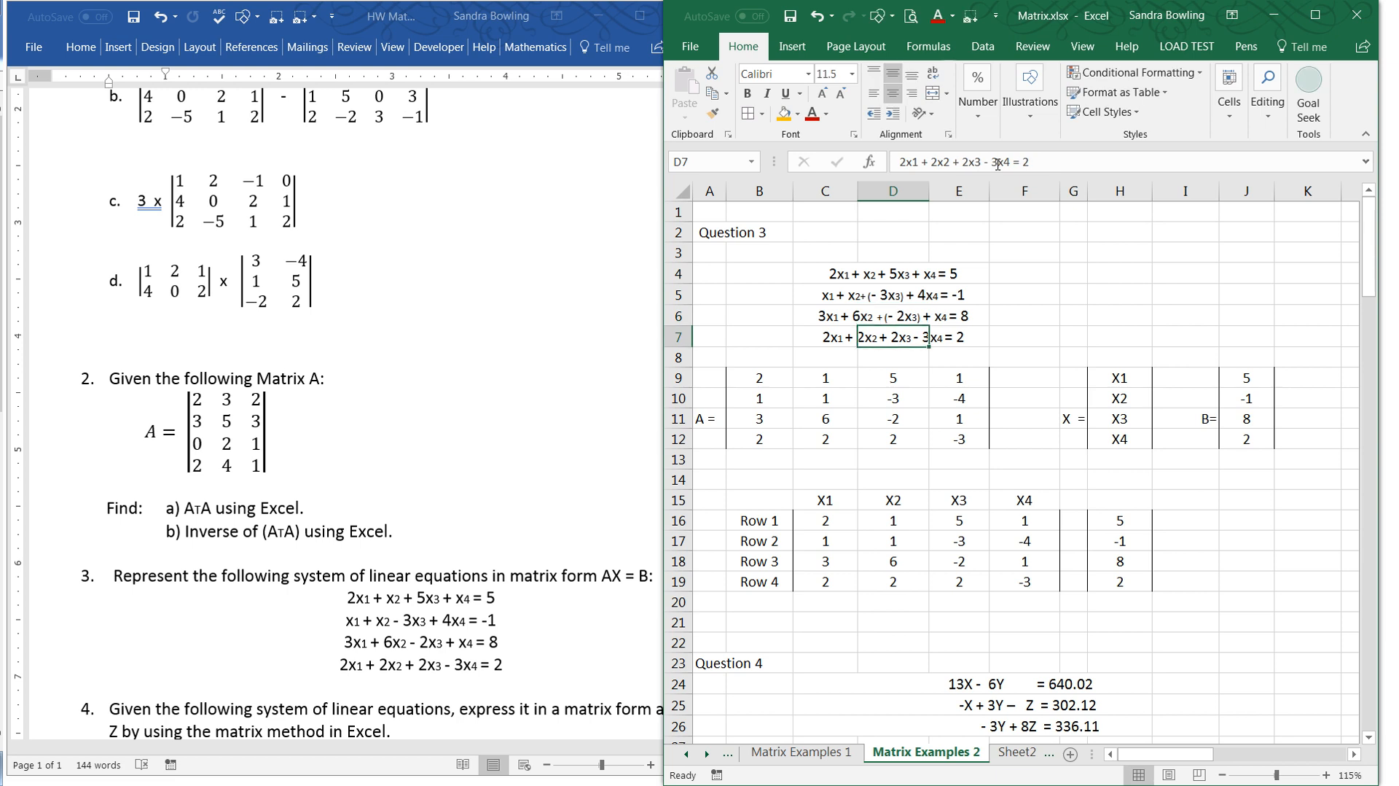
left_click(1095, 325)
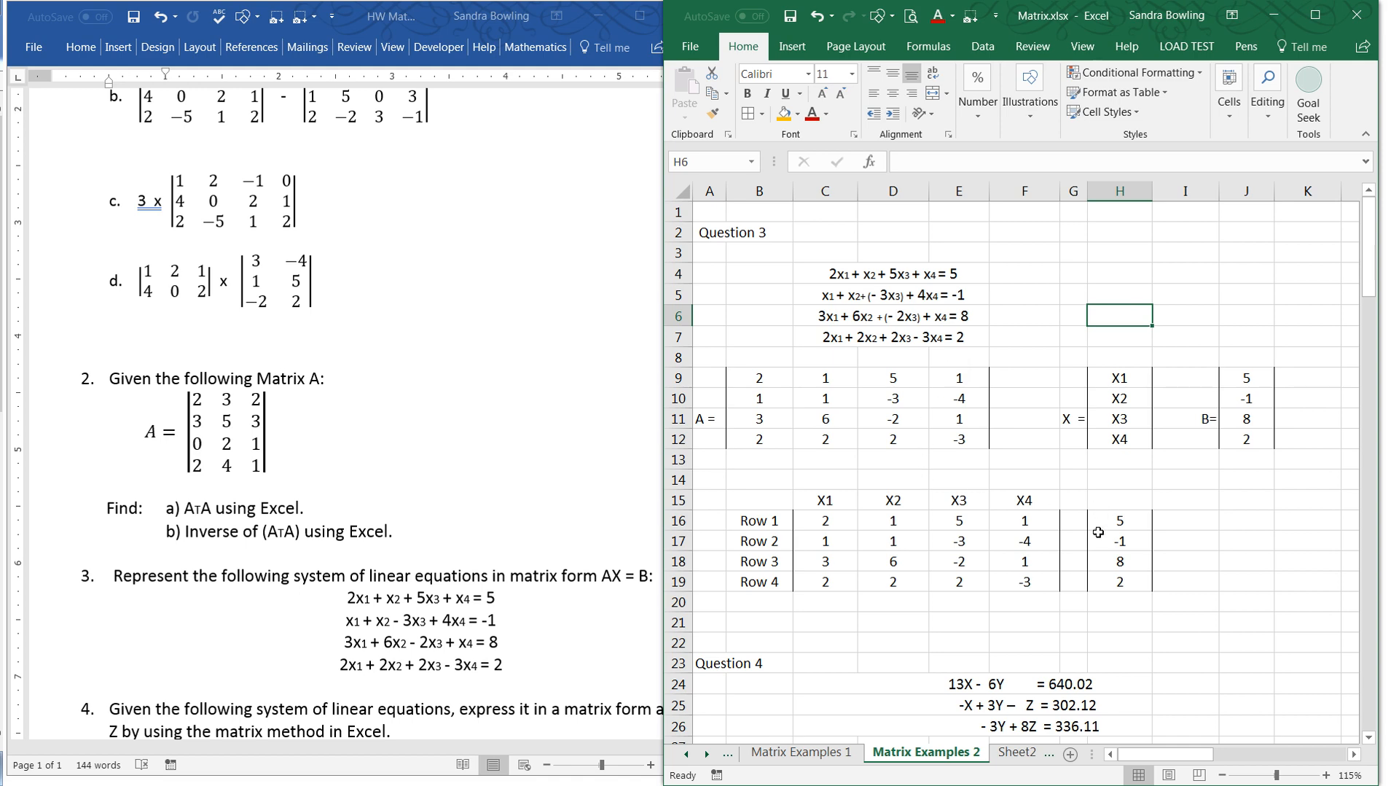
- Look over Question 4's equations and matrices on the worksheet, and return to the start of the homework in Word
left_click(1074, 560)
scroll(1072, 553, "down", 3)
scroll(1069, 536, "down", 2)
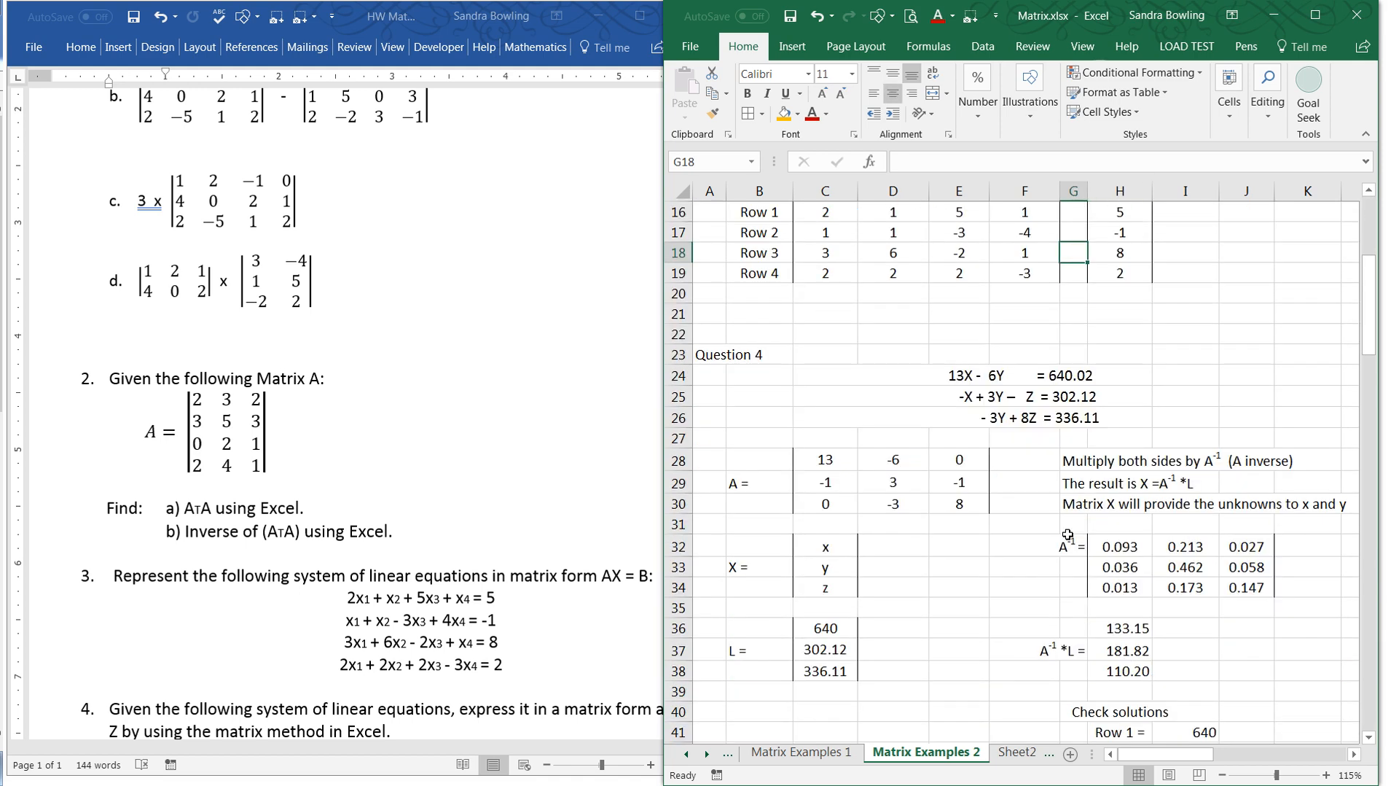
scroll(1064, 508, "down", 1)
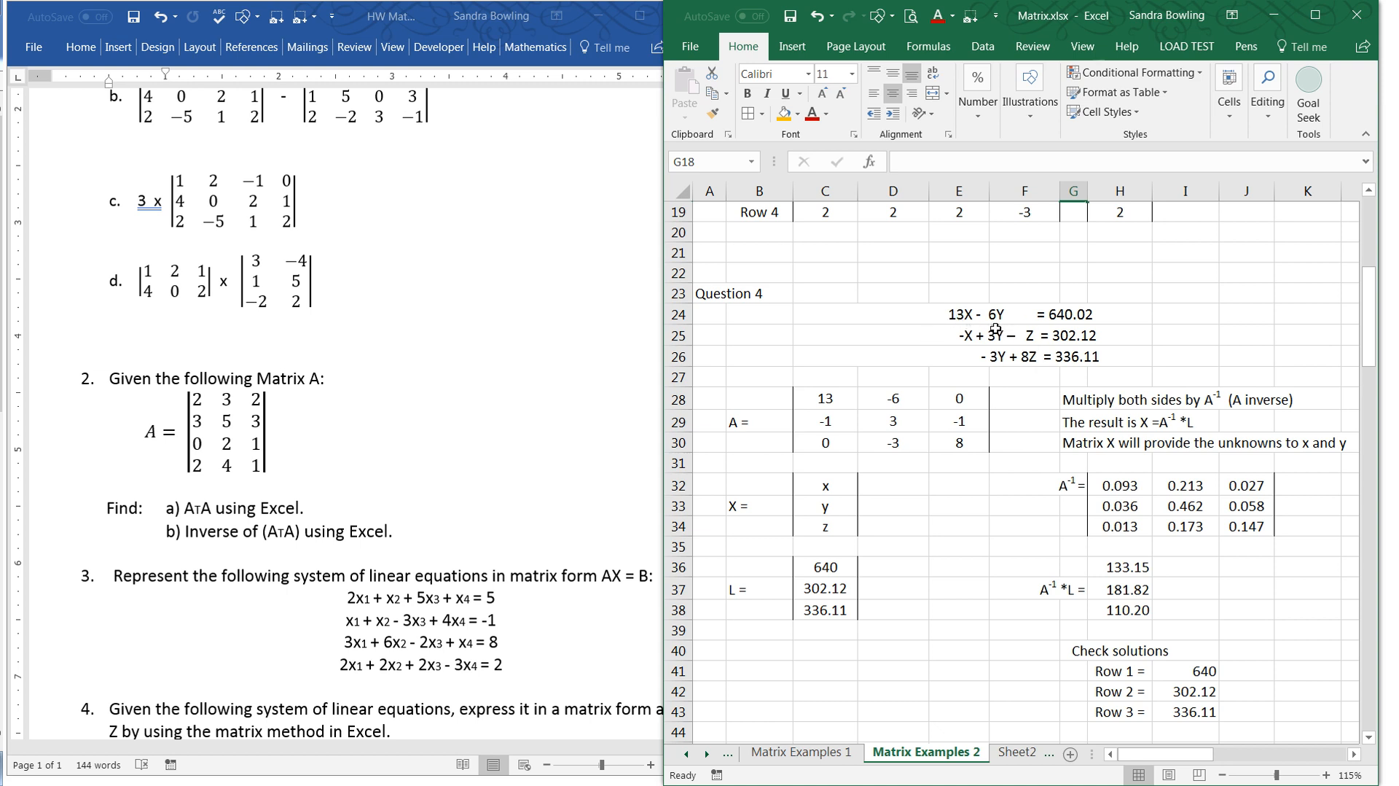
left_click(521, 440)
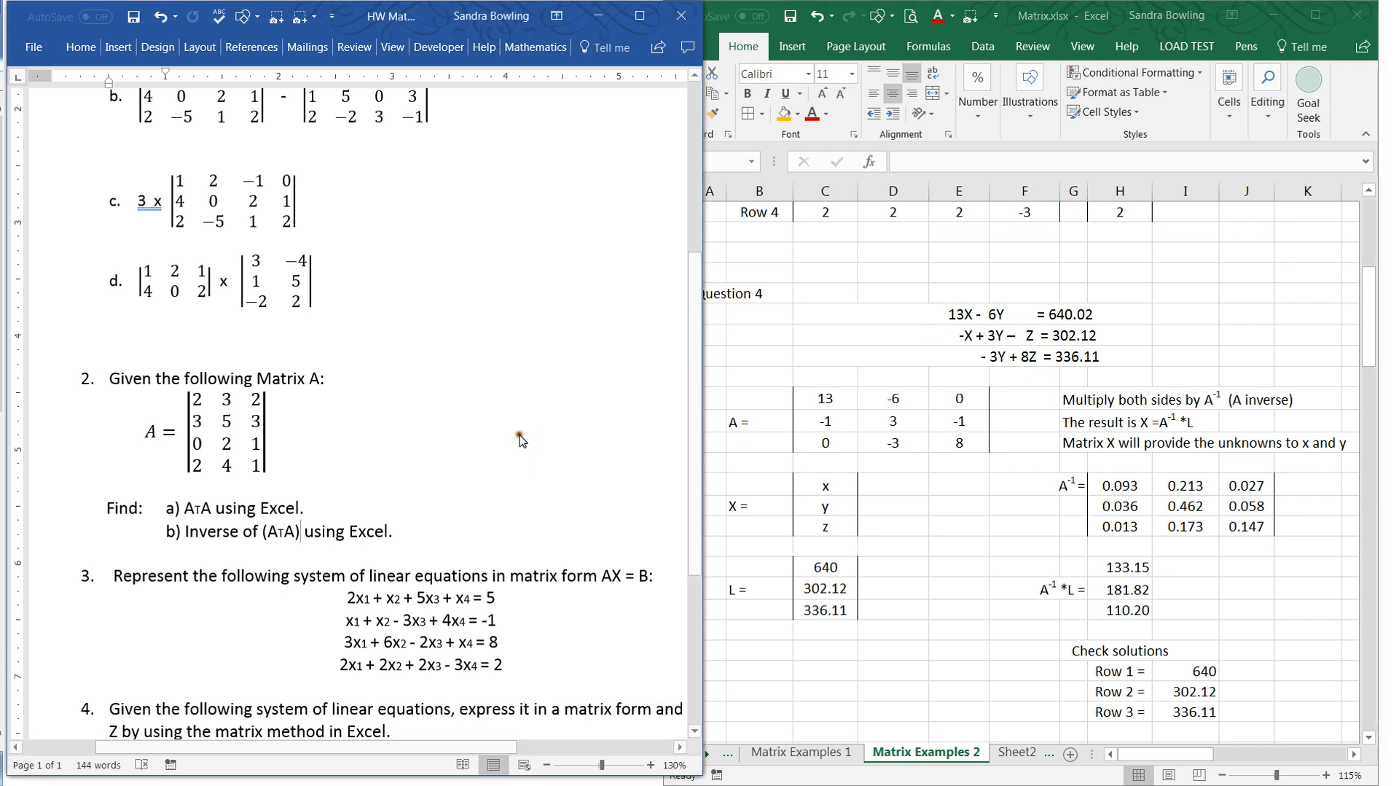
scroll(521, 439, "up", 5)
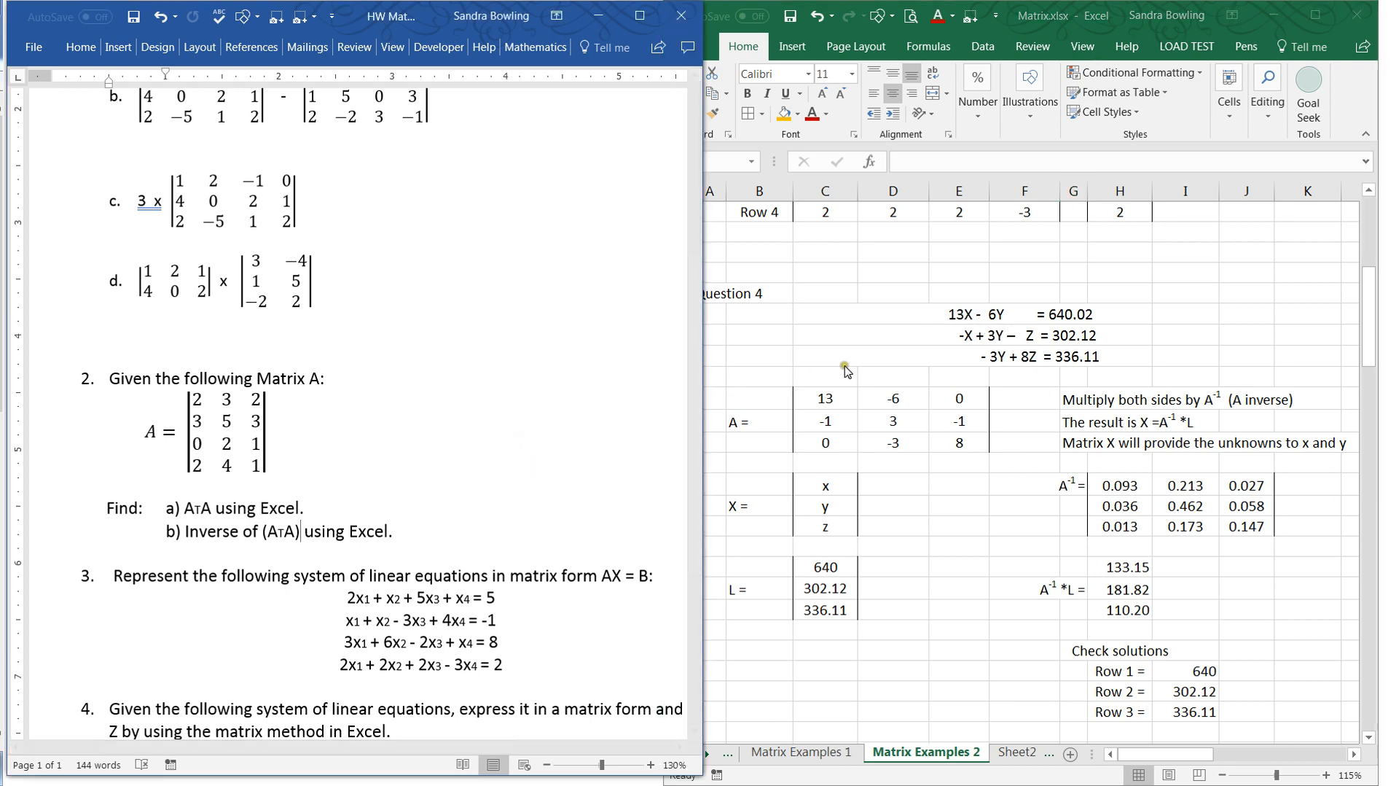
- Back in Excel, change Question 3's constants label in I11 to L=
left_click(1199, 425)
scroll(1199, 425, "up", 6)
left_click(1196, 416)
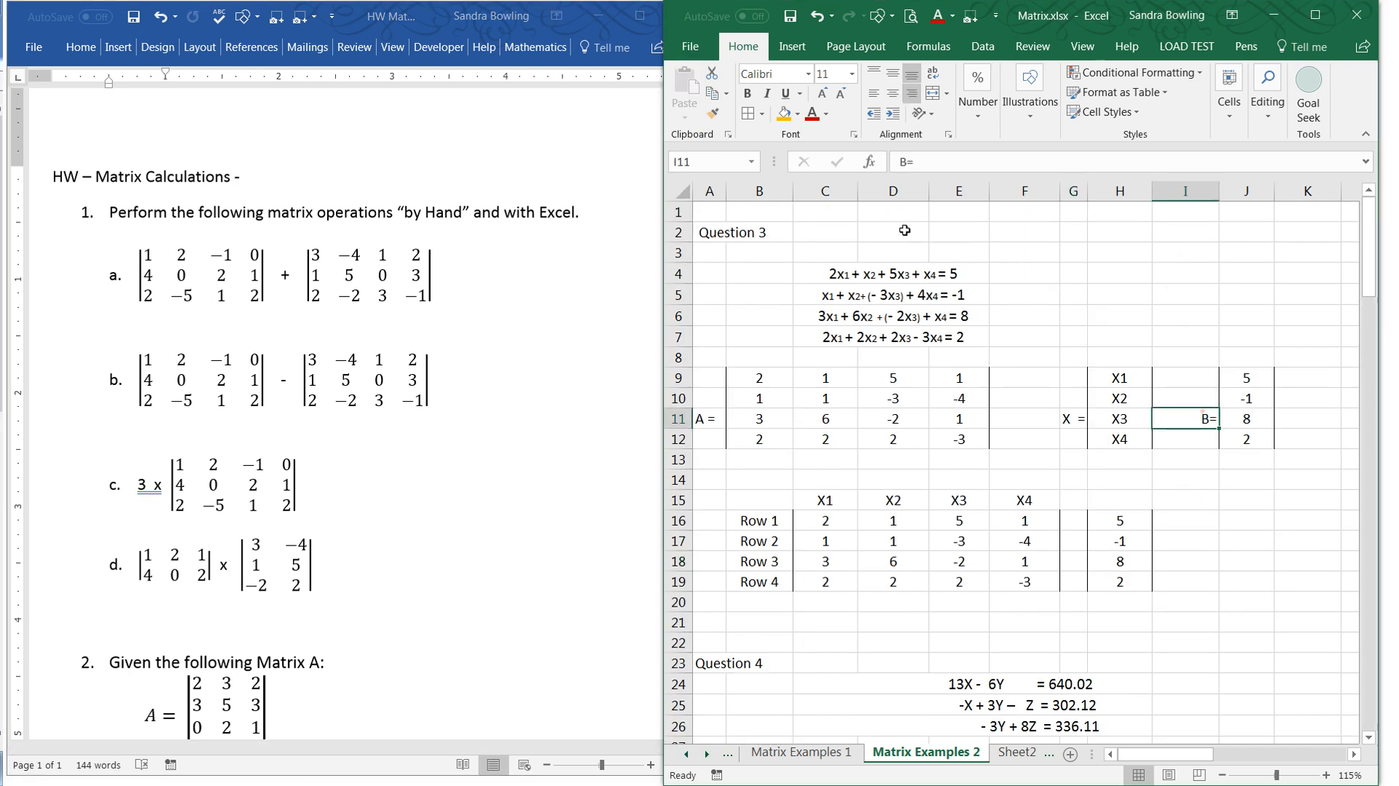
left_click_drag(907, 163, 874, 171)
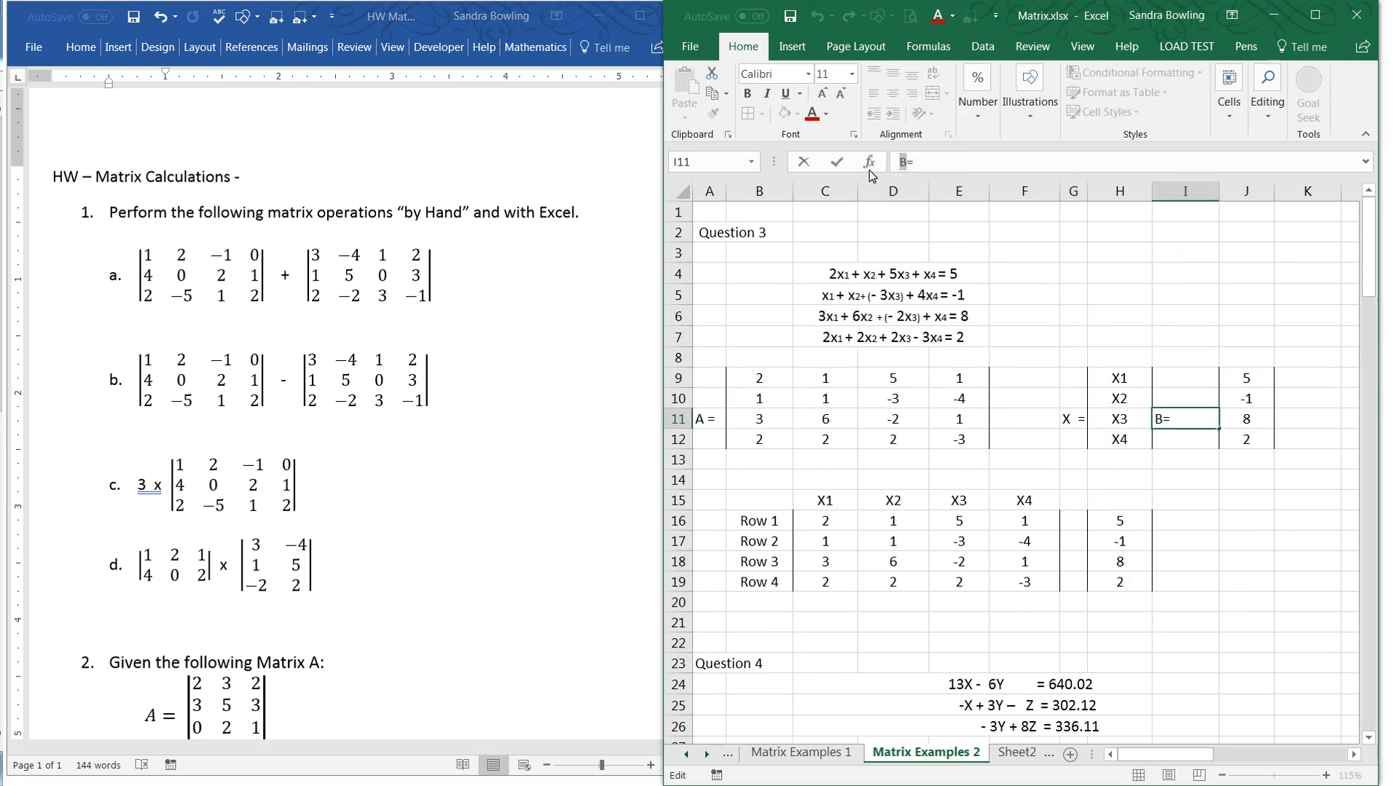
type("L")
left_click(1159, 537)
- Compare Question 4's equations with matrix A, checking the entries for the missing Z and X terms and the Z coefficient in row 30
scroll(1156, 527, "down", 5)
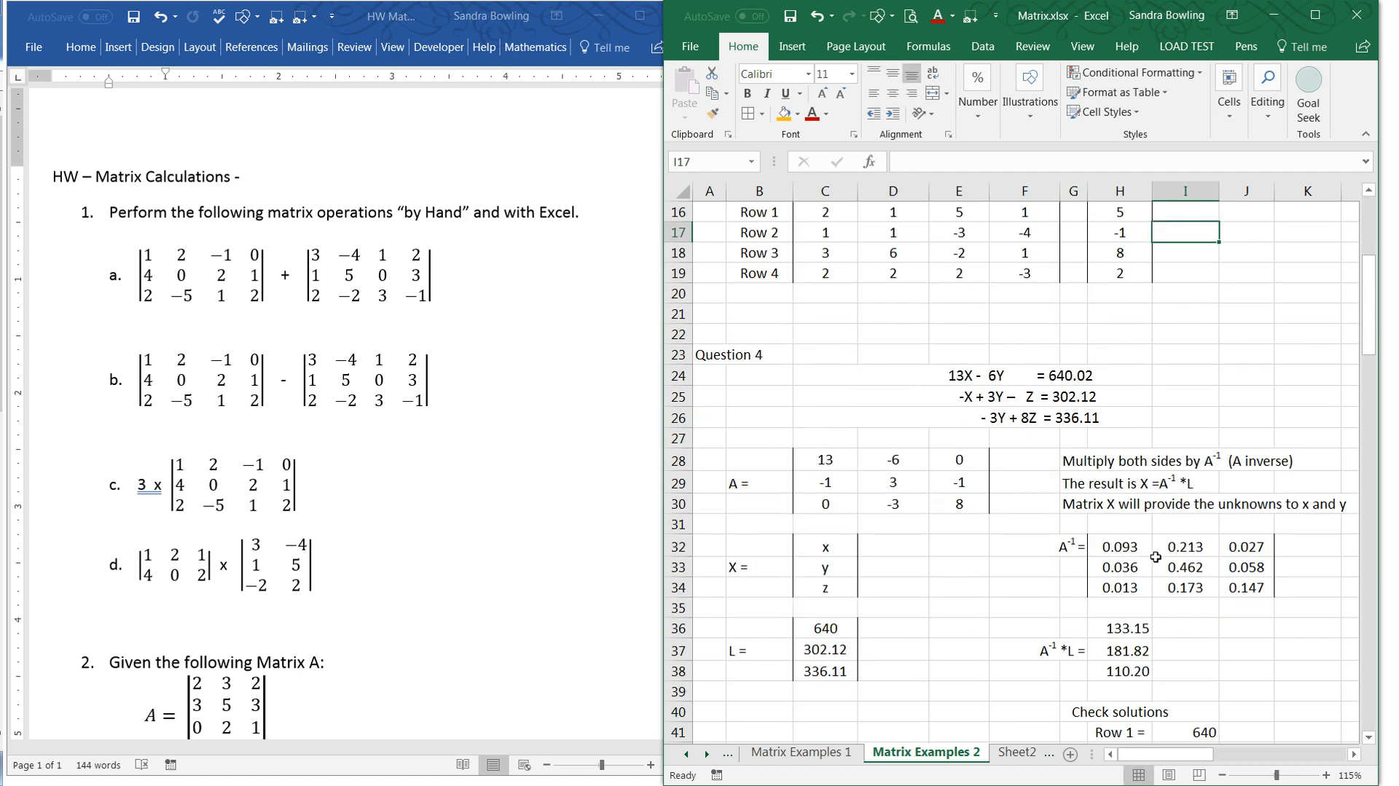
scroll(1001, 623, "down", 1)
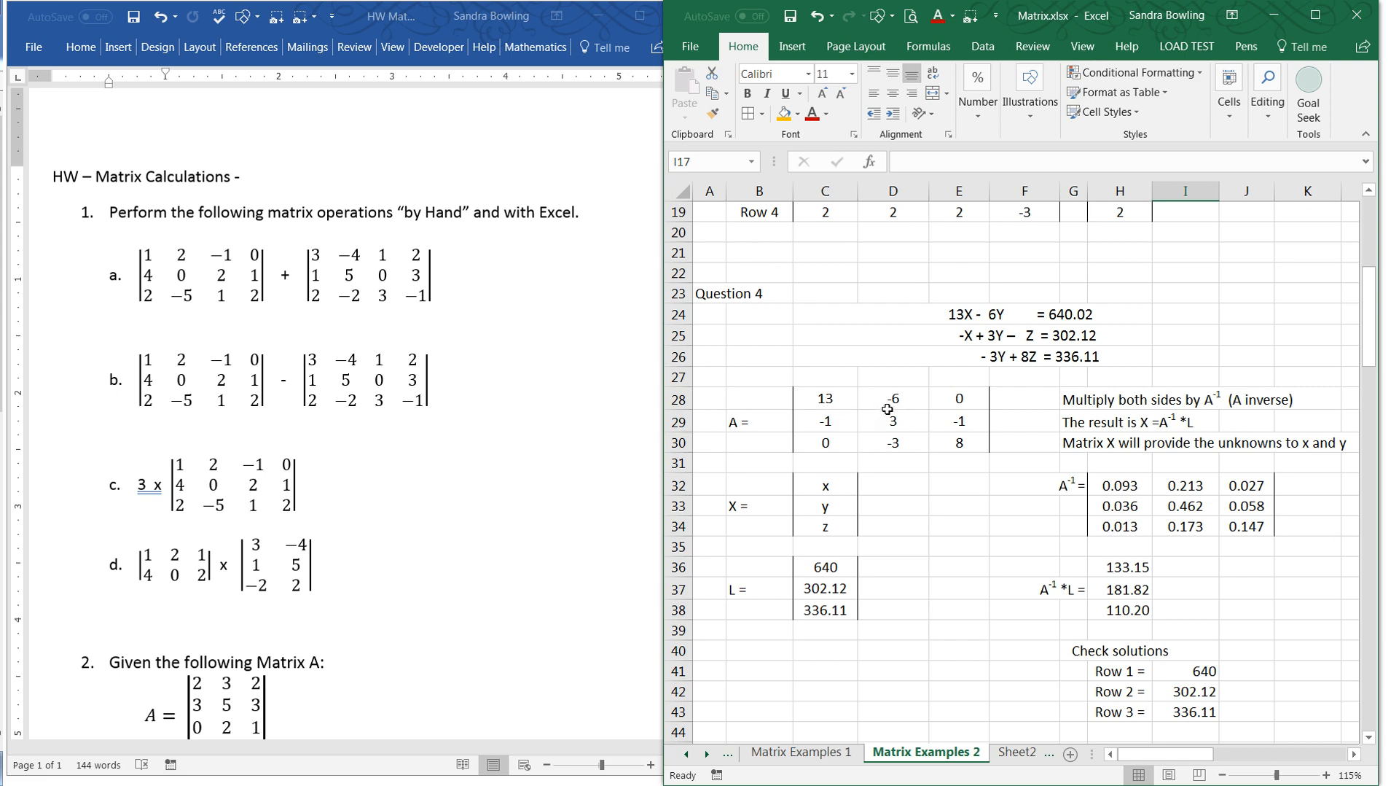
left_click(959, 400)
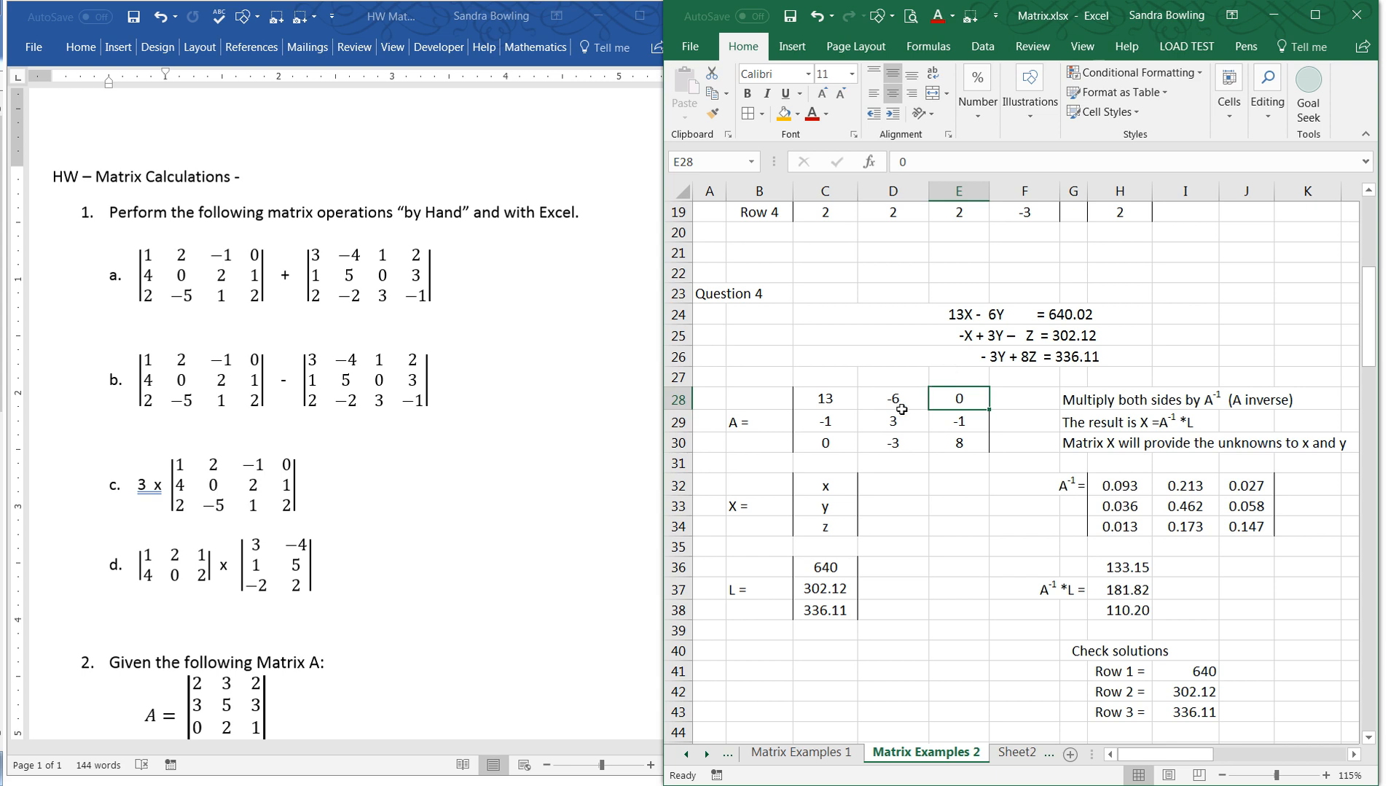
left_click(821, 446)
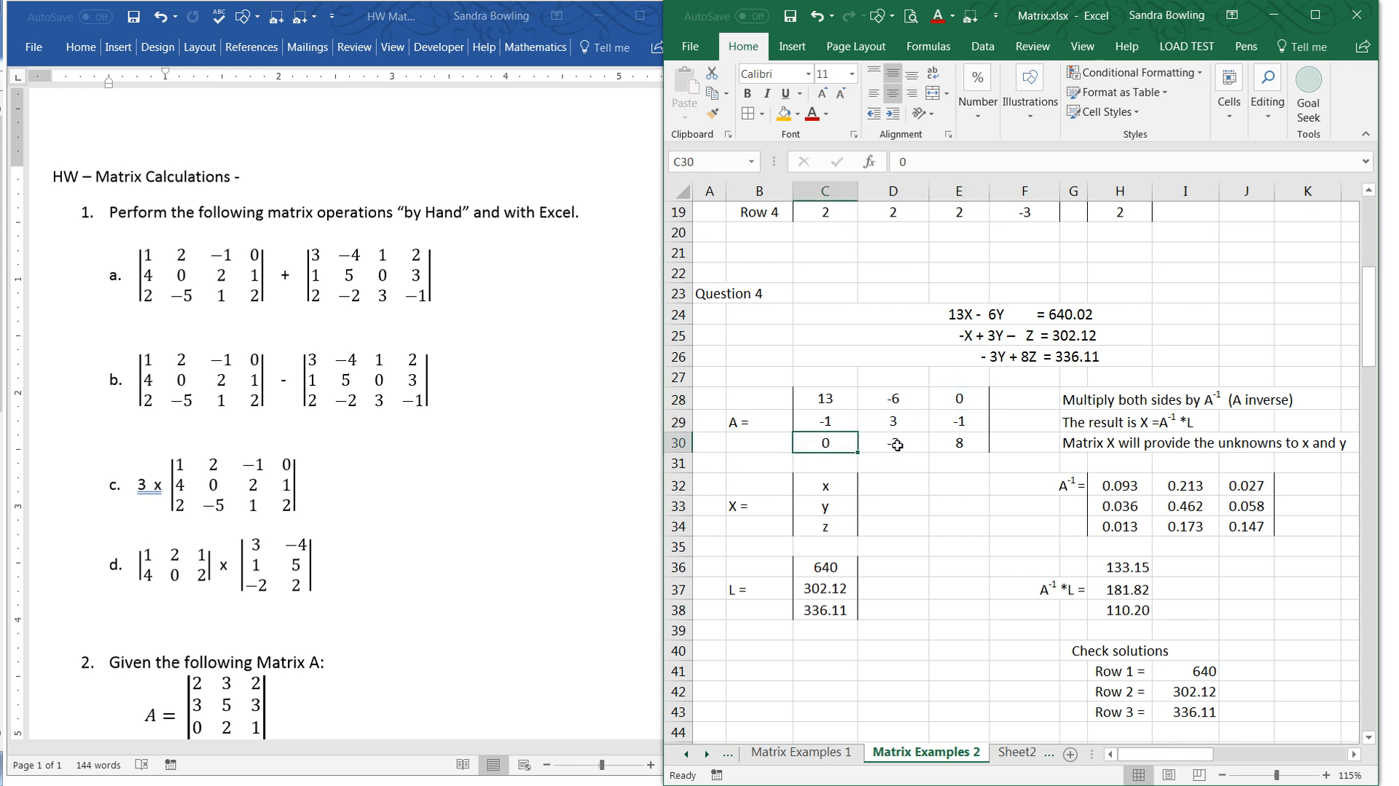
left_click(970, 441)
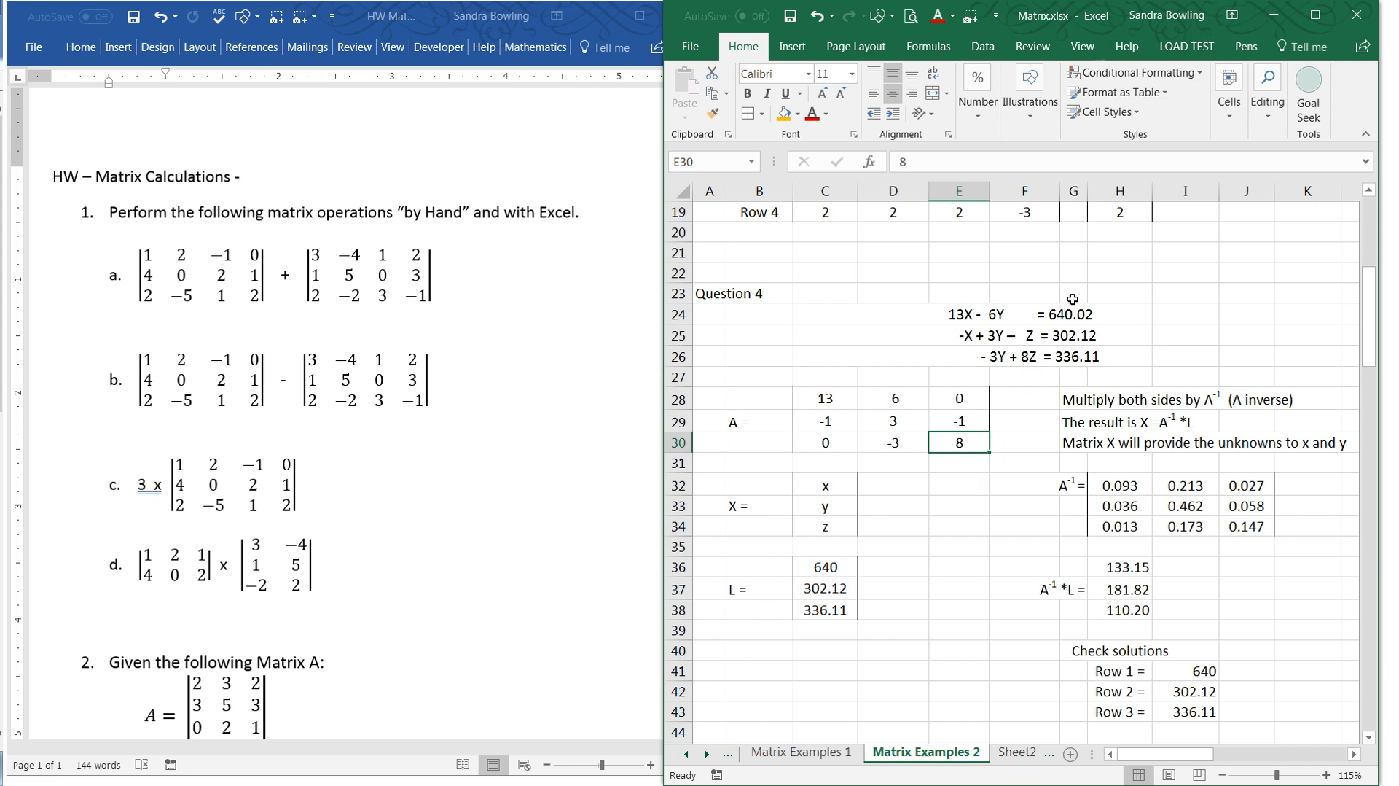
- Set the first value of Question 4's L matrix in C36 to 640.02
left_click(832, 569)
left_click(926, 162)
type(".02")
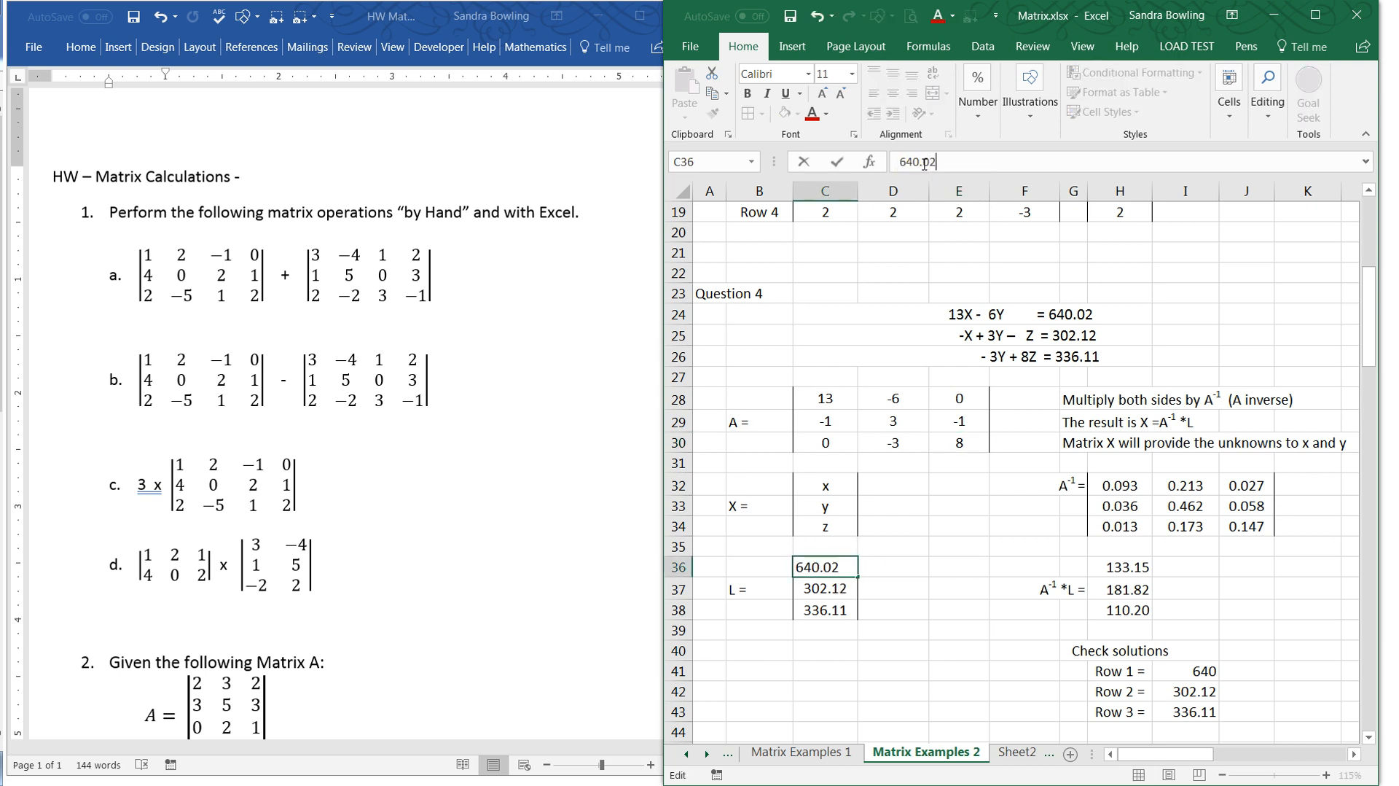
key("Return")
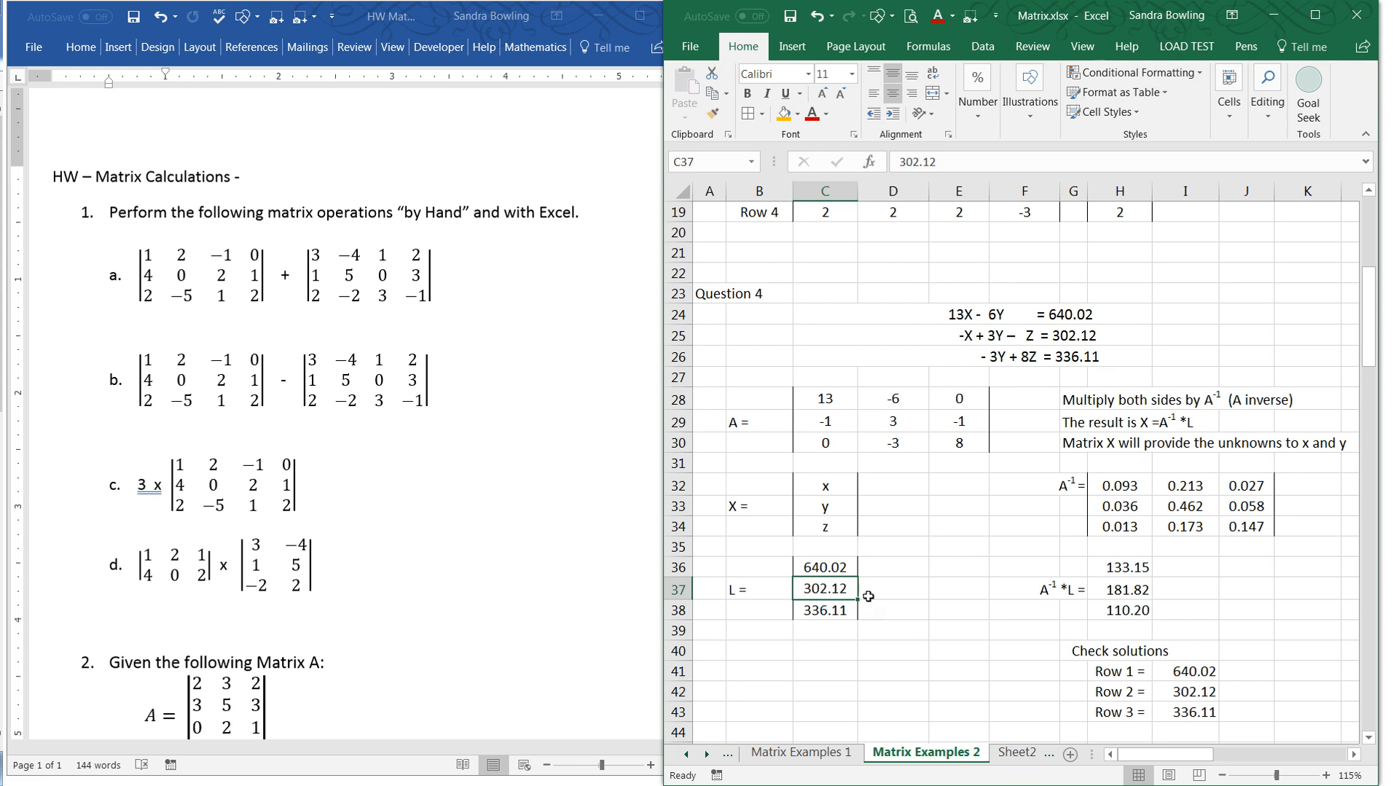
left_click(969, 551)
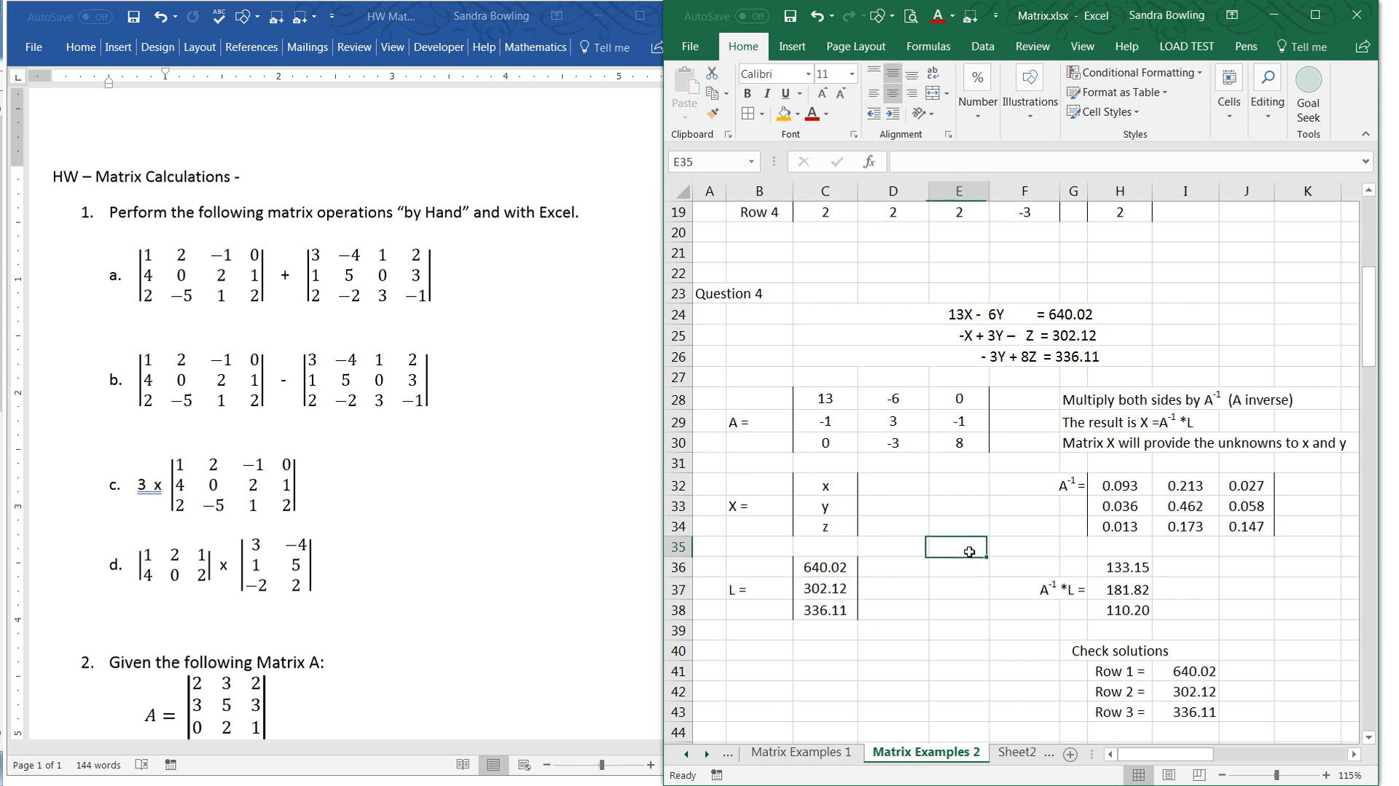
- Re-enter =MINVERSE(C28:E30) as an array formula across the A inverse range H32:J34
left_click_drag(1112, 487, 1243, 530)
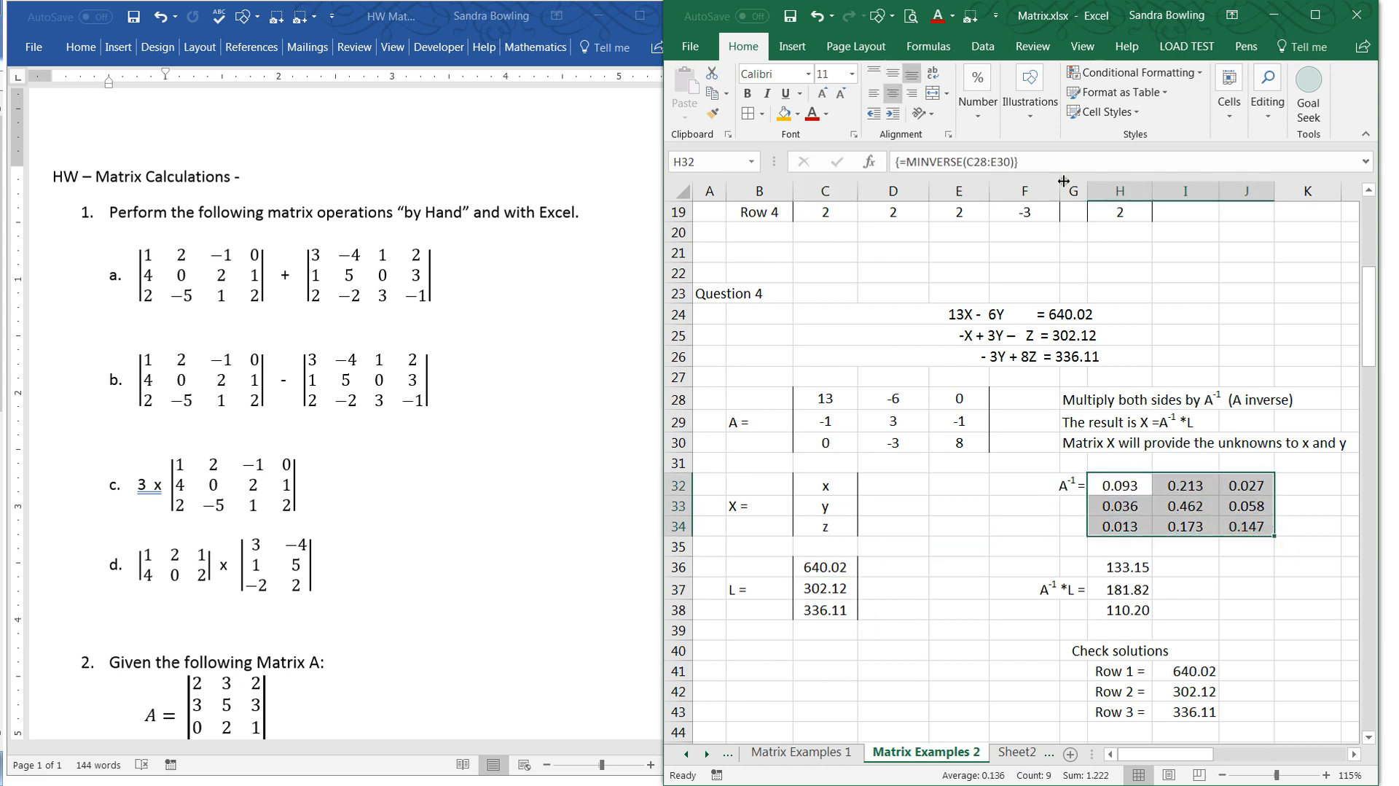
left_click(1050, 162)
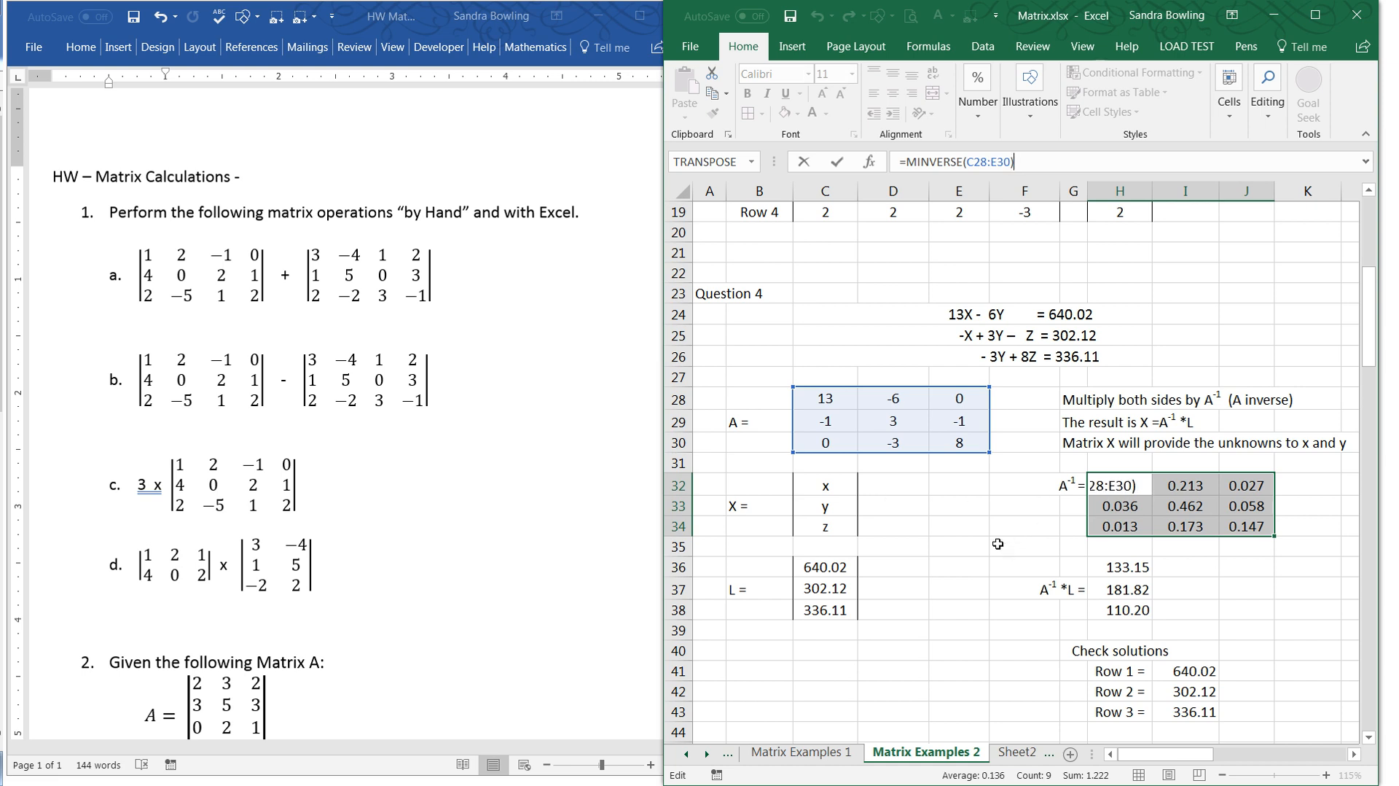
key("ctrl+shift+Return")
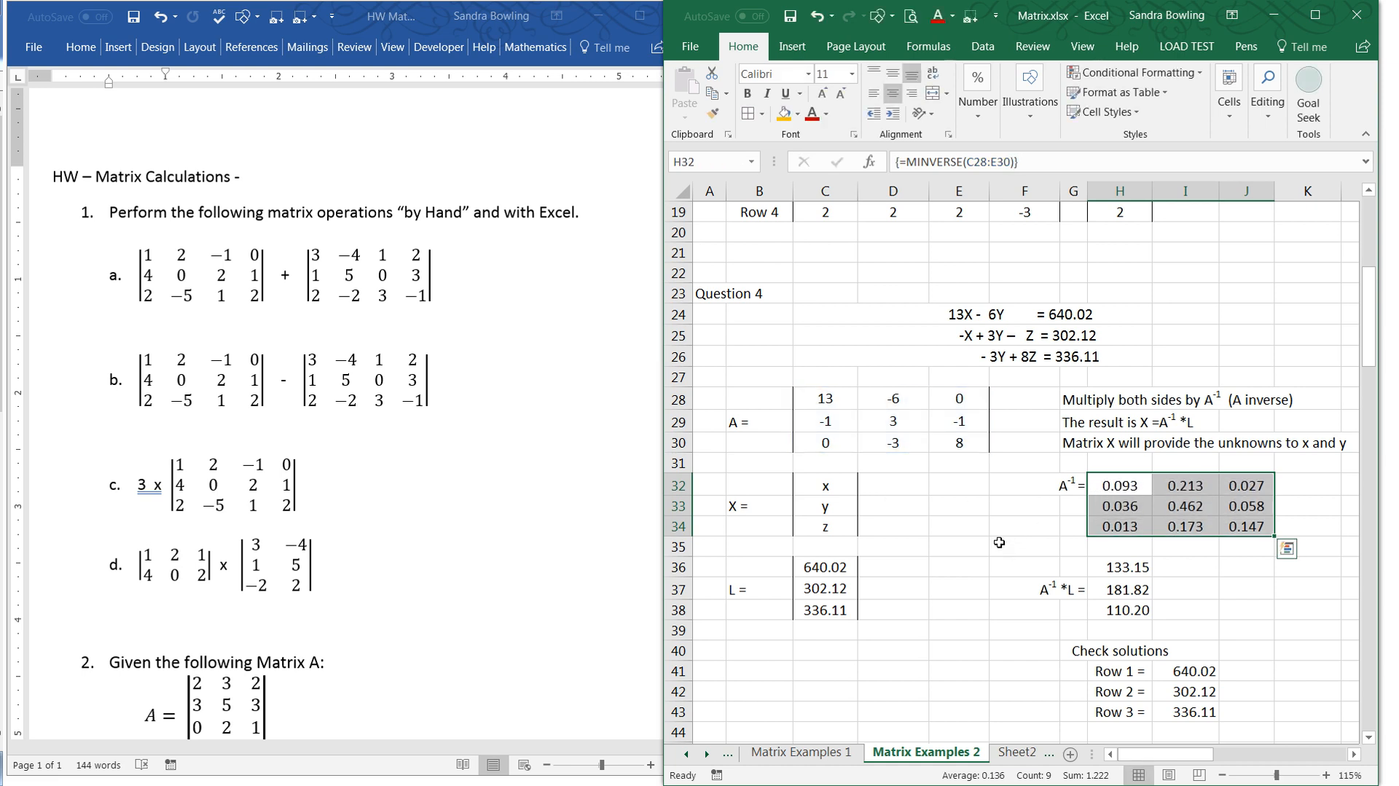
- Try to enter the A inverse's MINVERSE formula as an ordinary formula instead of an array formula
left_click(1055, 161)
key("Return")
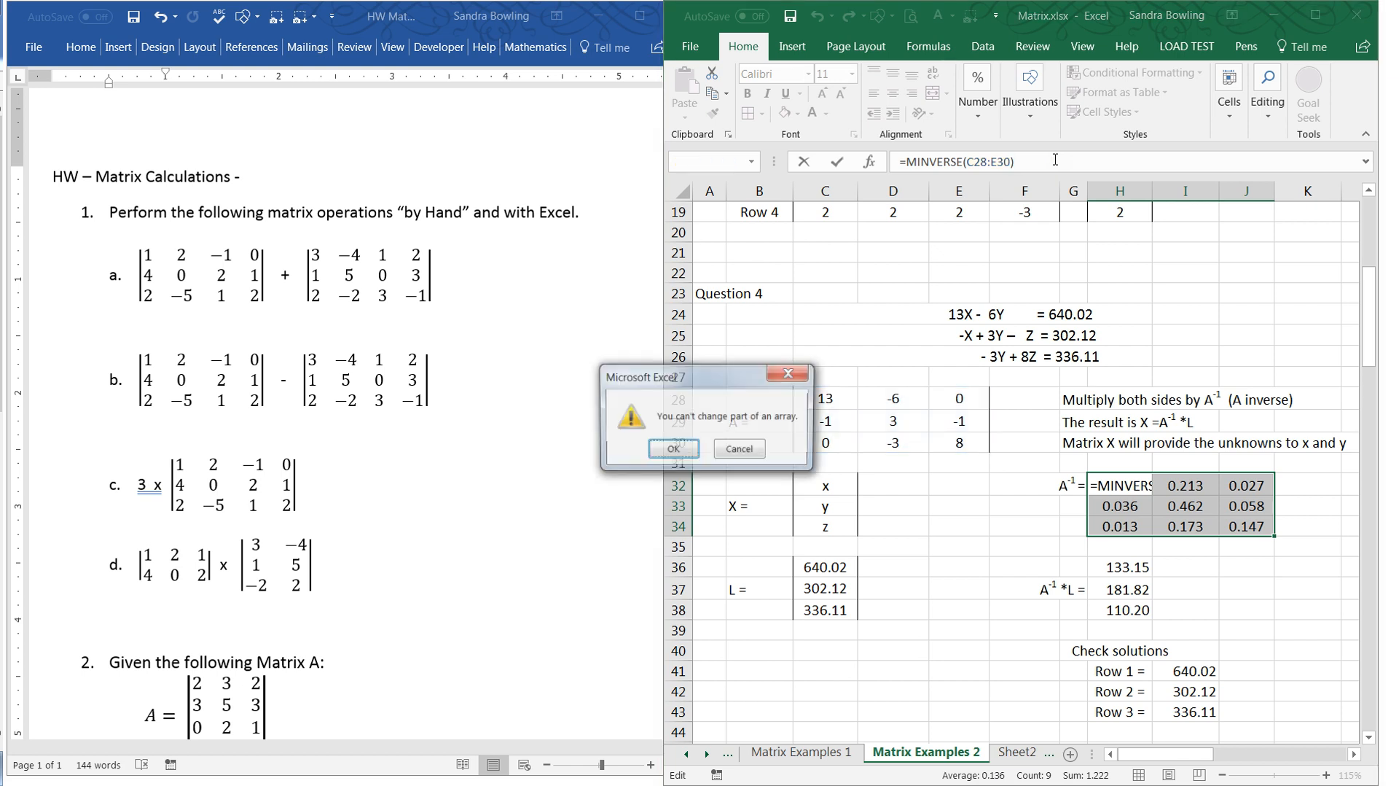
key("Escape")
left_click(1235, 587)
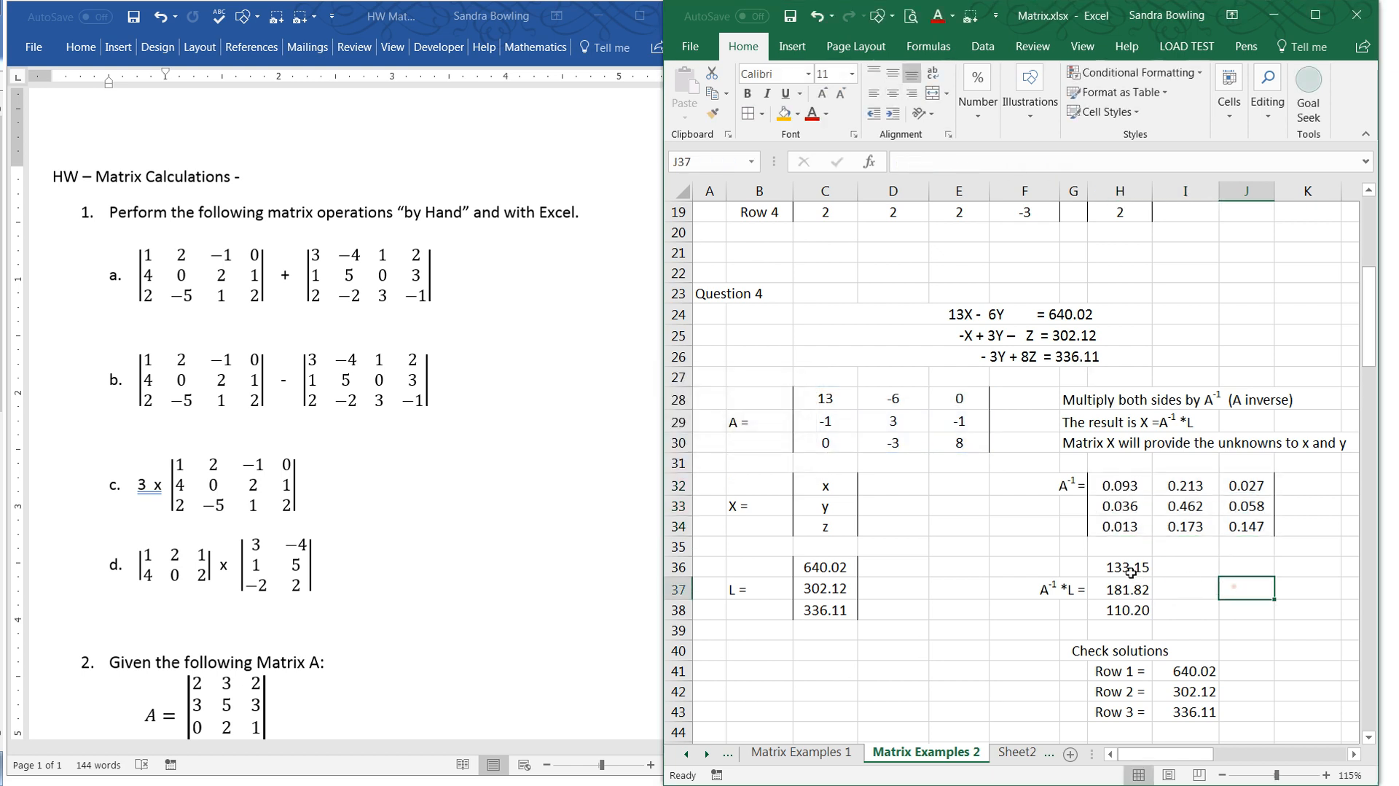
- Re-enter =MMULT(H32:J34,C36:C38) as an array formula across H36:H38 for the A inverse times L product
left_click_drag(1122, 566, 1128, 611)
left_click(1067, 157)
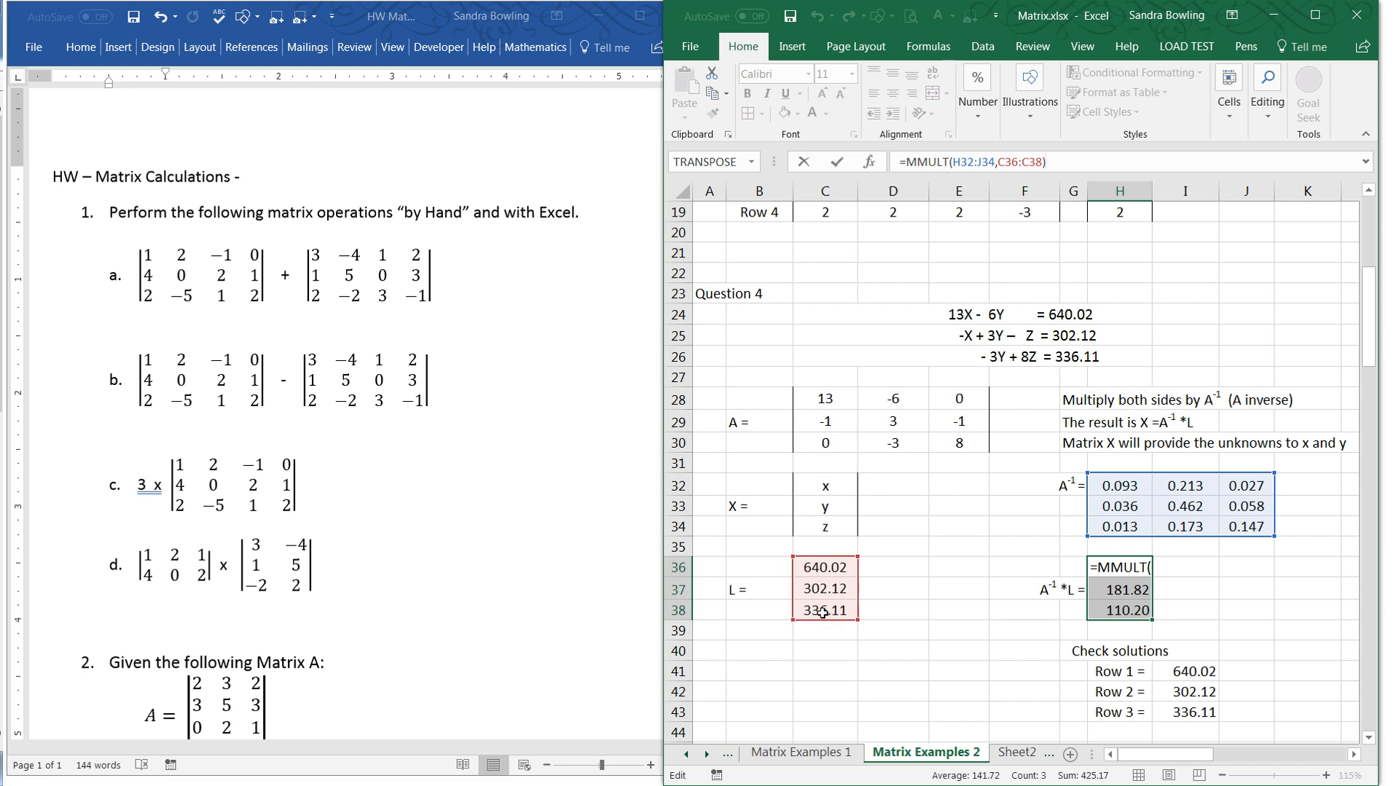
key("End")
key("ctrl+shift+Return")
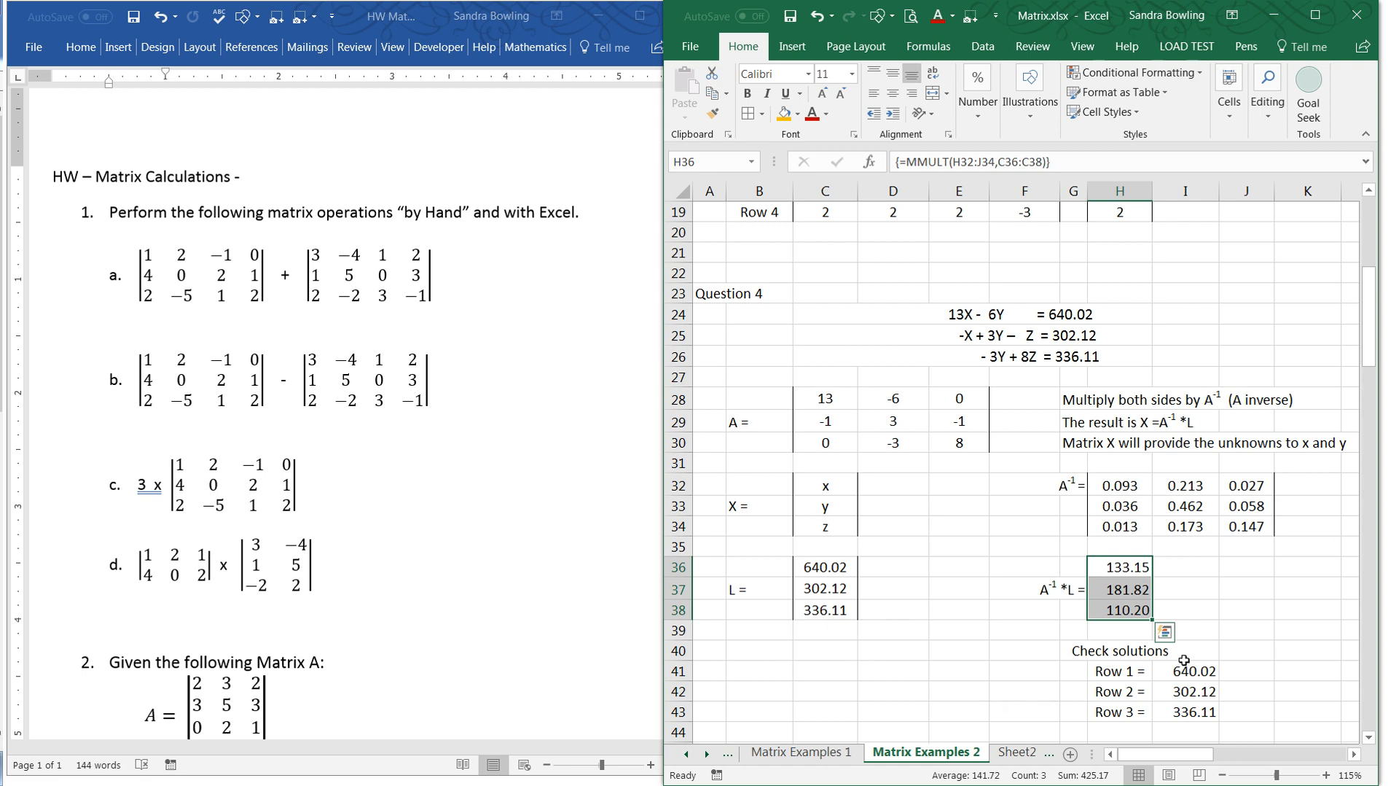
- Examine the Check solutions block and the cells referenced by the Row 1 formula in I41
left_click(1263, 650)
left_click_drag(1100, 654, 1217, 717)
left_click(1283, 693)
left_click(1211, 671)
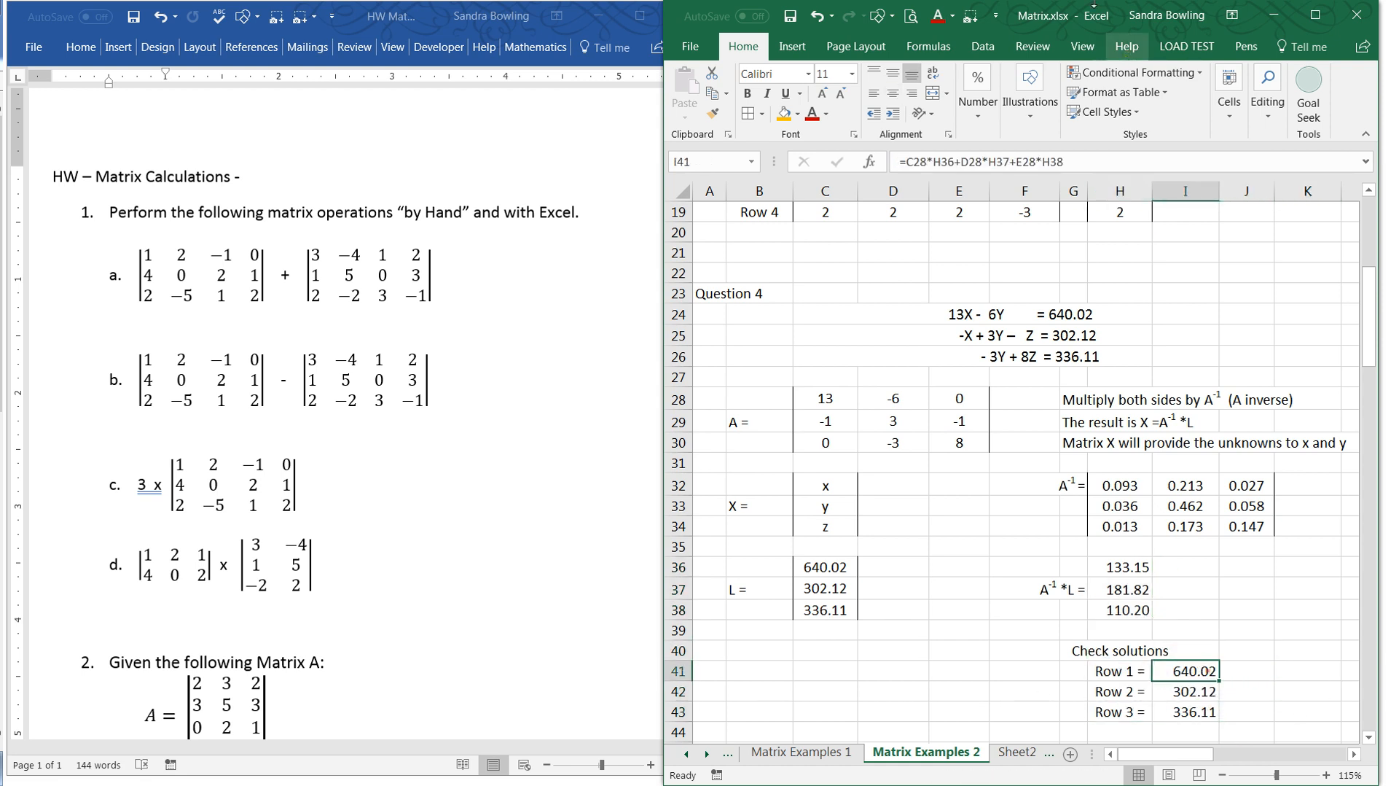
key("F2")
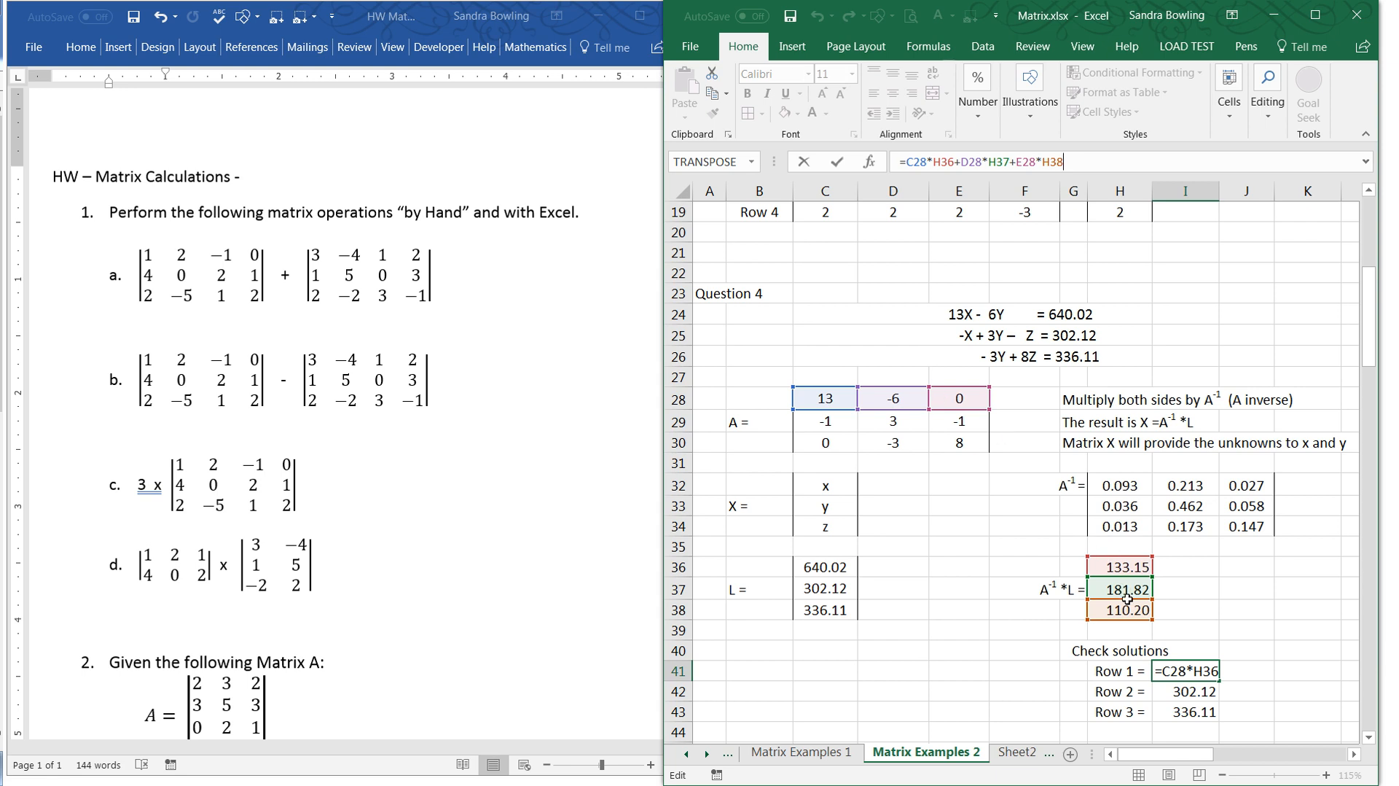
key("Return")
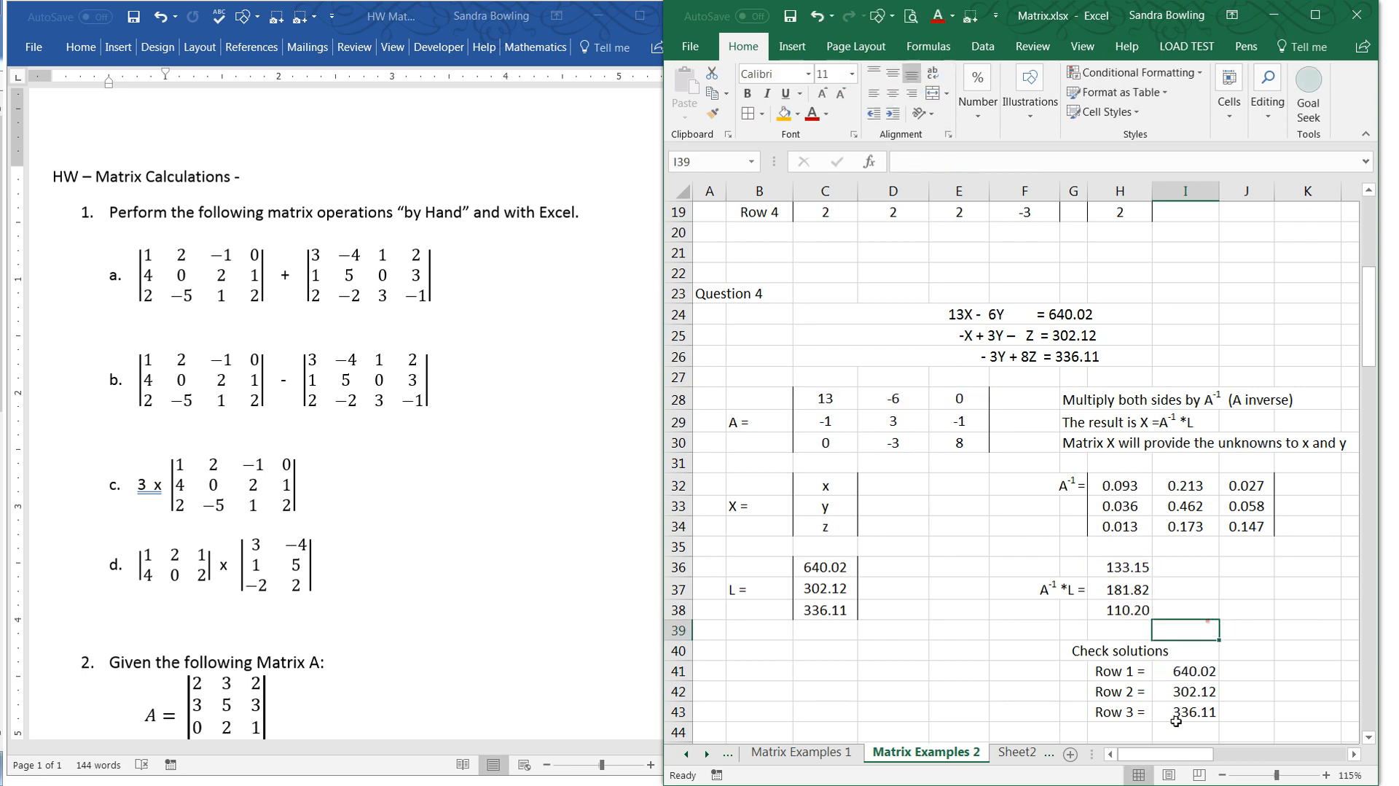
- Clear the Row 2 and Row 3 check formulas beneath I41
left_click(1191, 672)
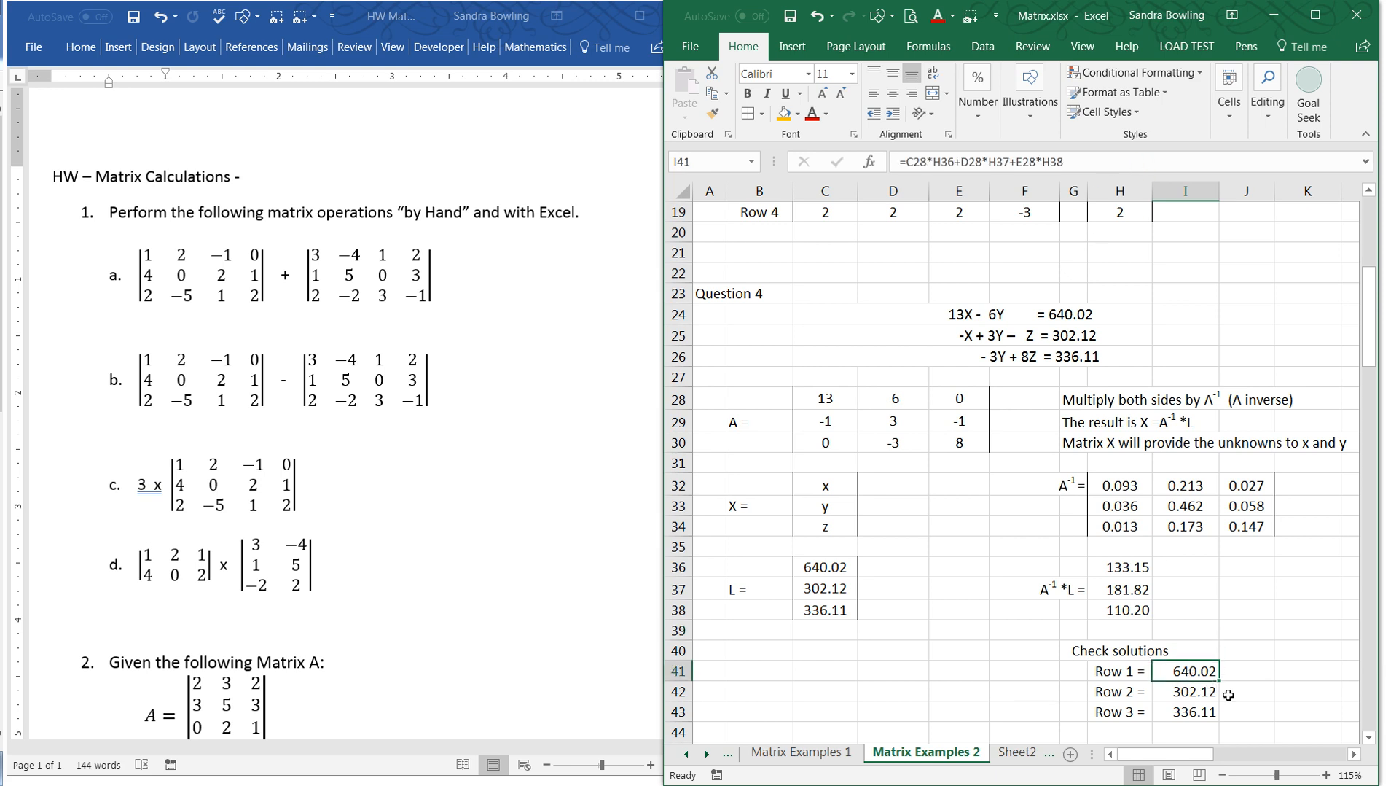
left_click_drag(1199, 691, 1196, 725)
key("Delete")
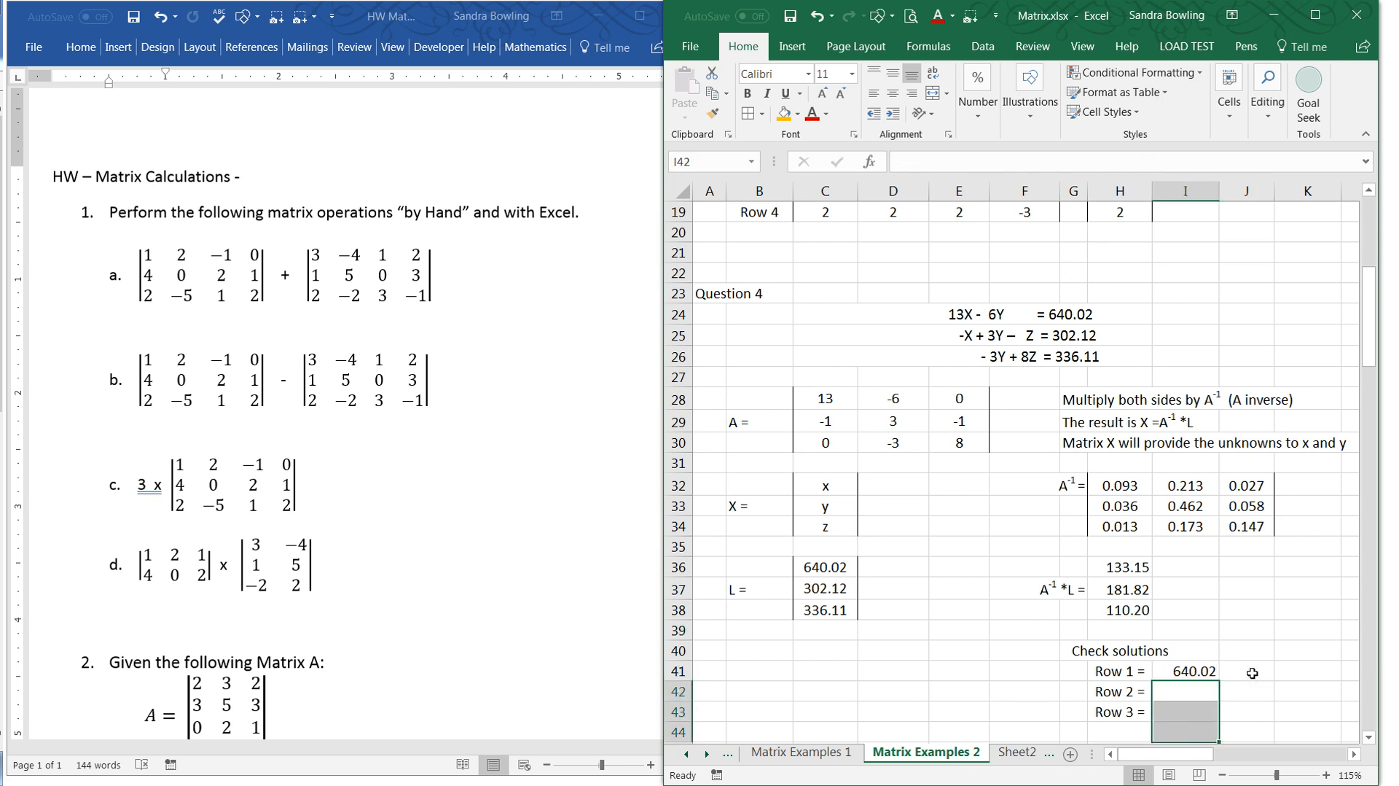
- Try to fill the Row 1 check formula with its relative references from I41 down through I43
left_click(1195, 672)
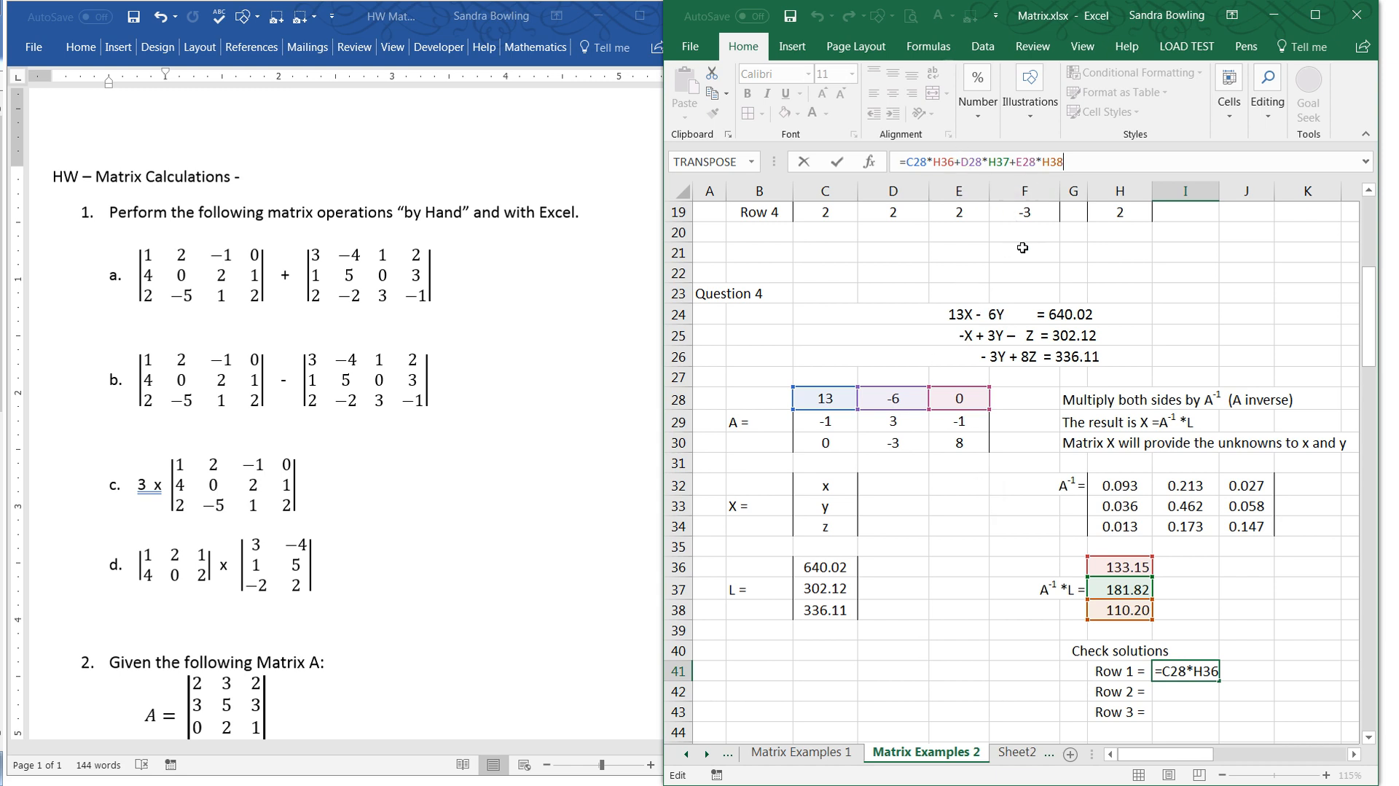
left_click(904, 397)
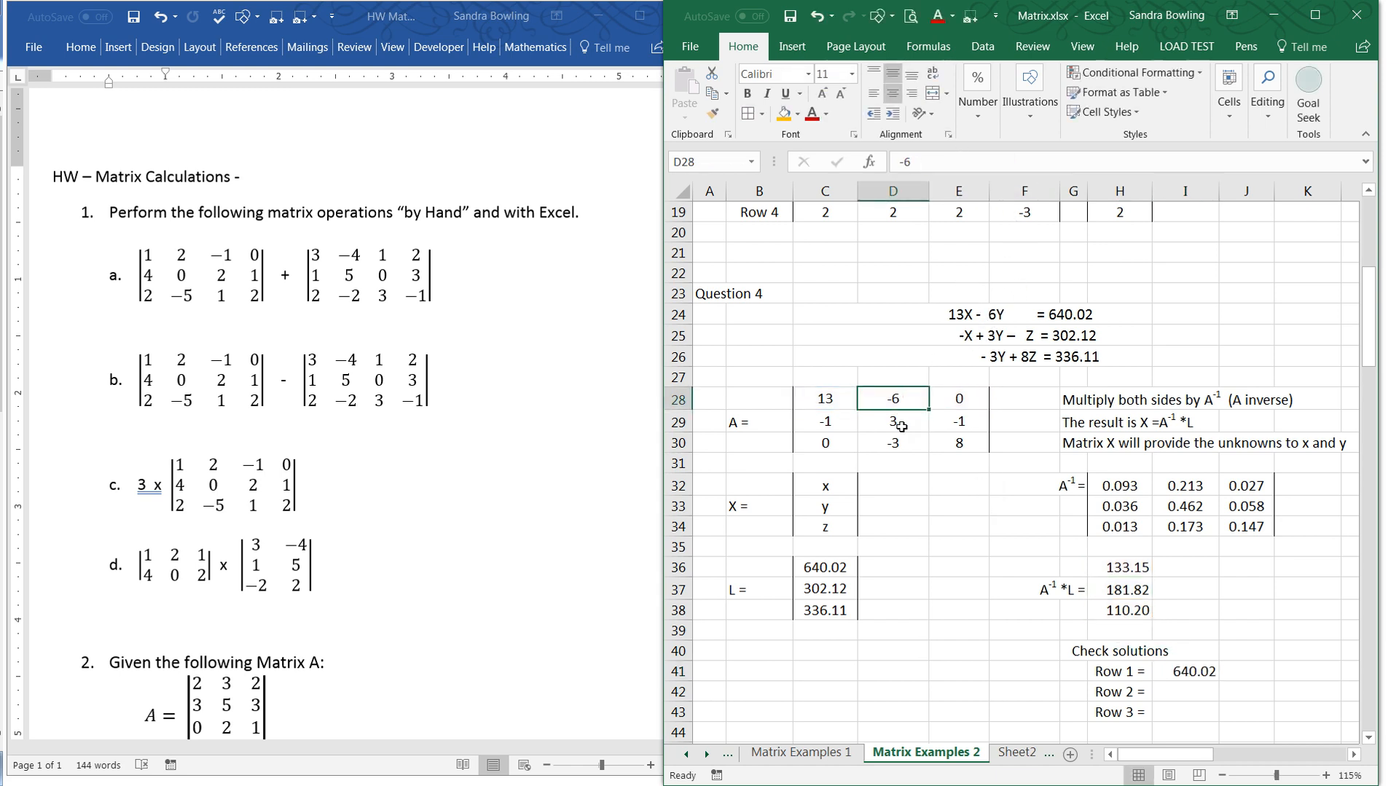
scroll(1222, 658, "down", 1)
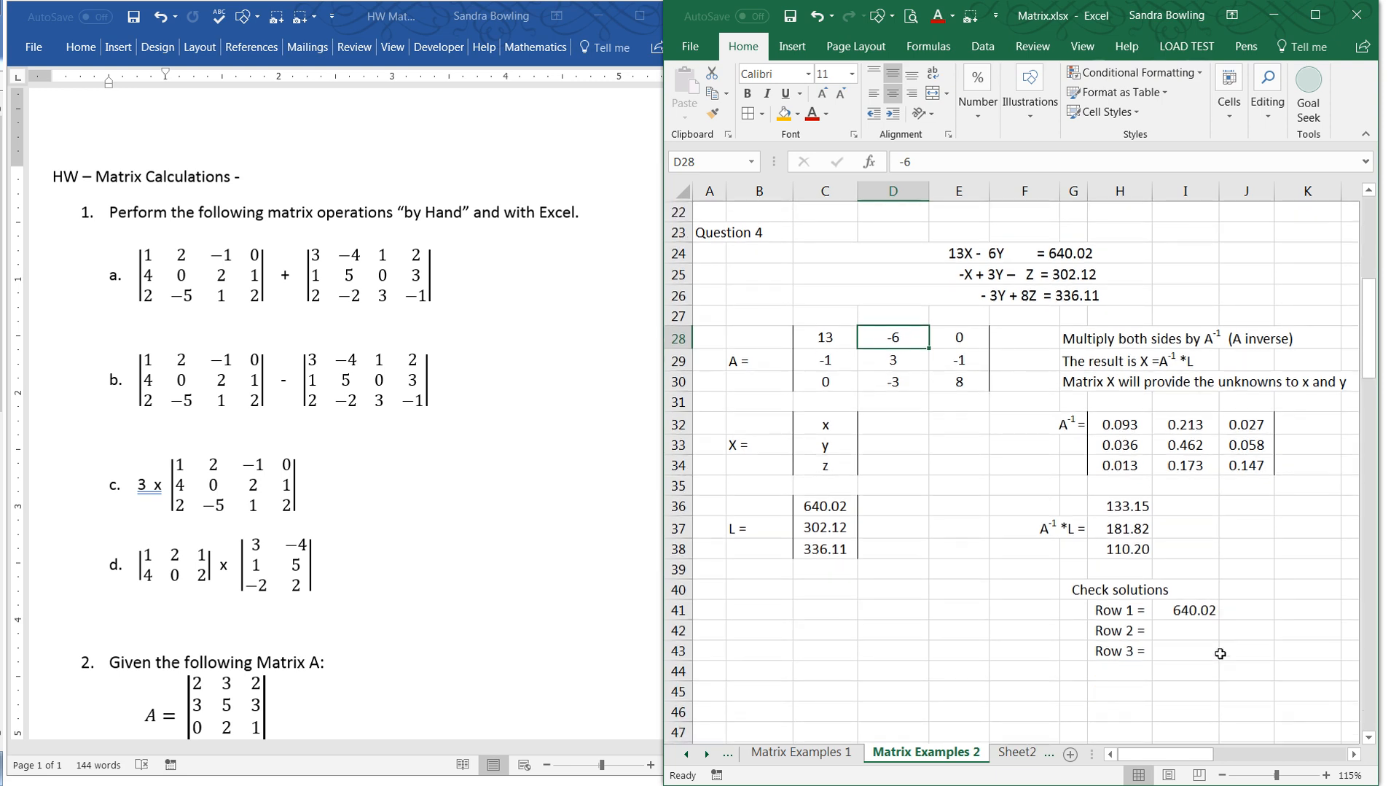
left_click(1213, 614)
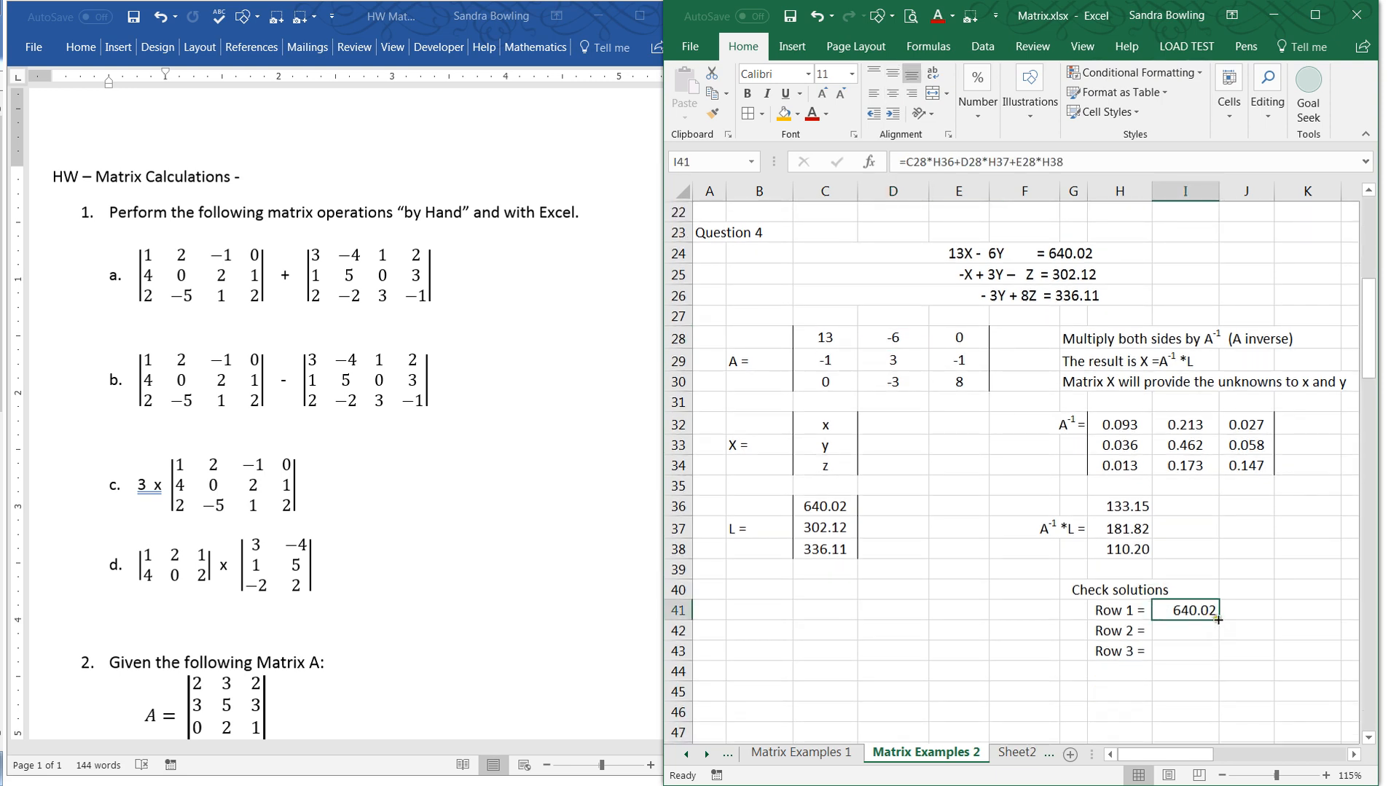
left_click_drag(1216, 620, 1221, 658)
left_click(1194, 632)
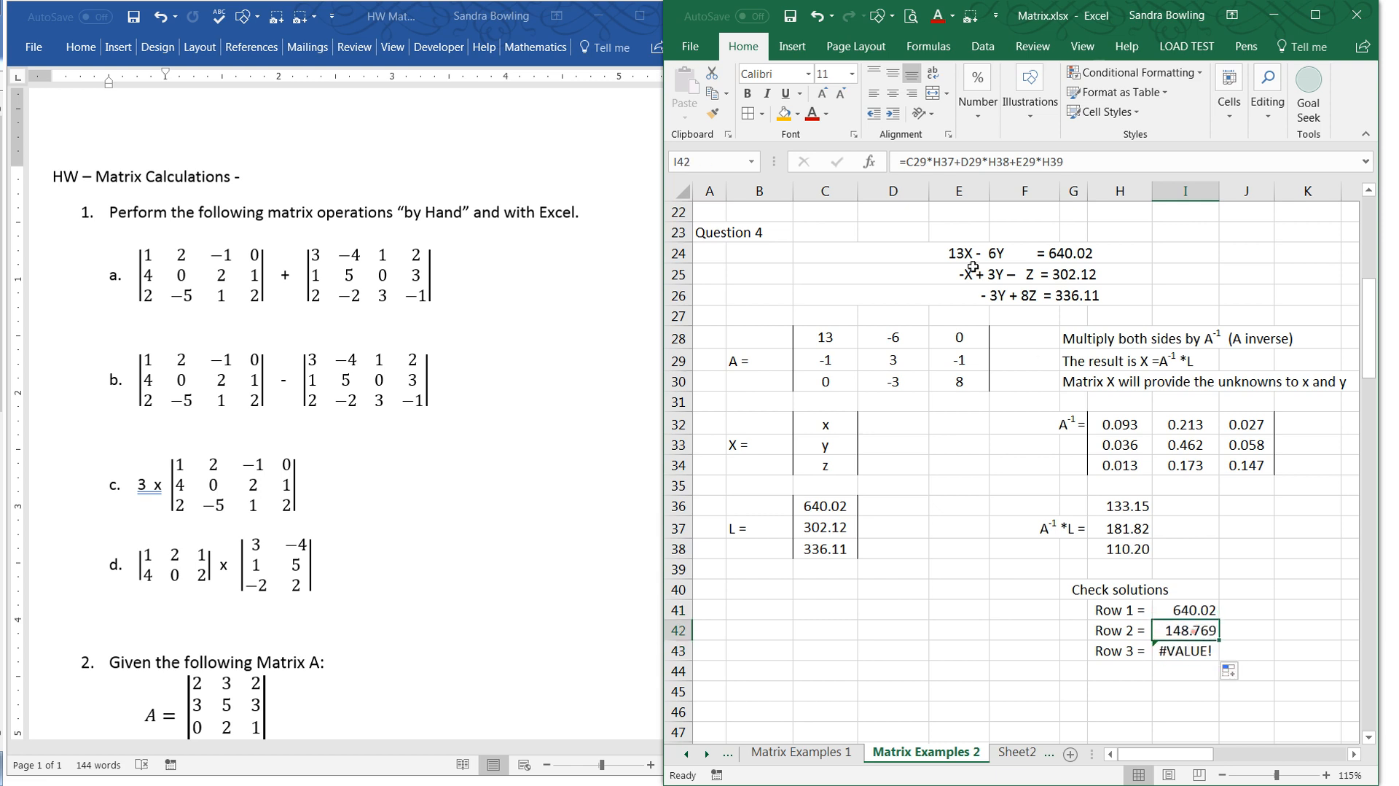
- Make the solution references absolute in the Row 1 check formula in I41, giving =C28*$H$36+D28*$H$37+E28*$H$38
left_click(1186, 609)
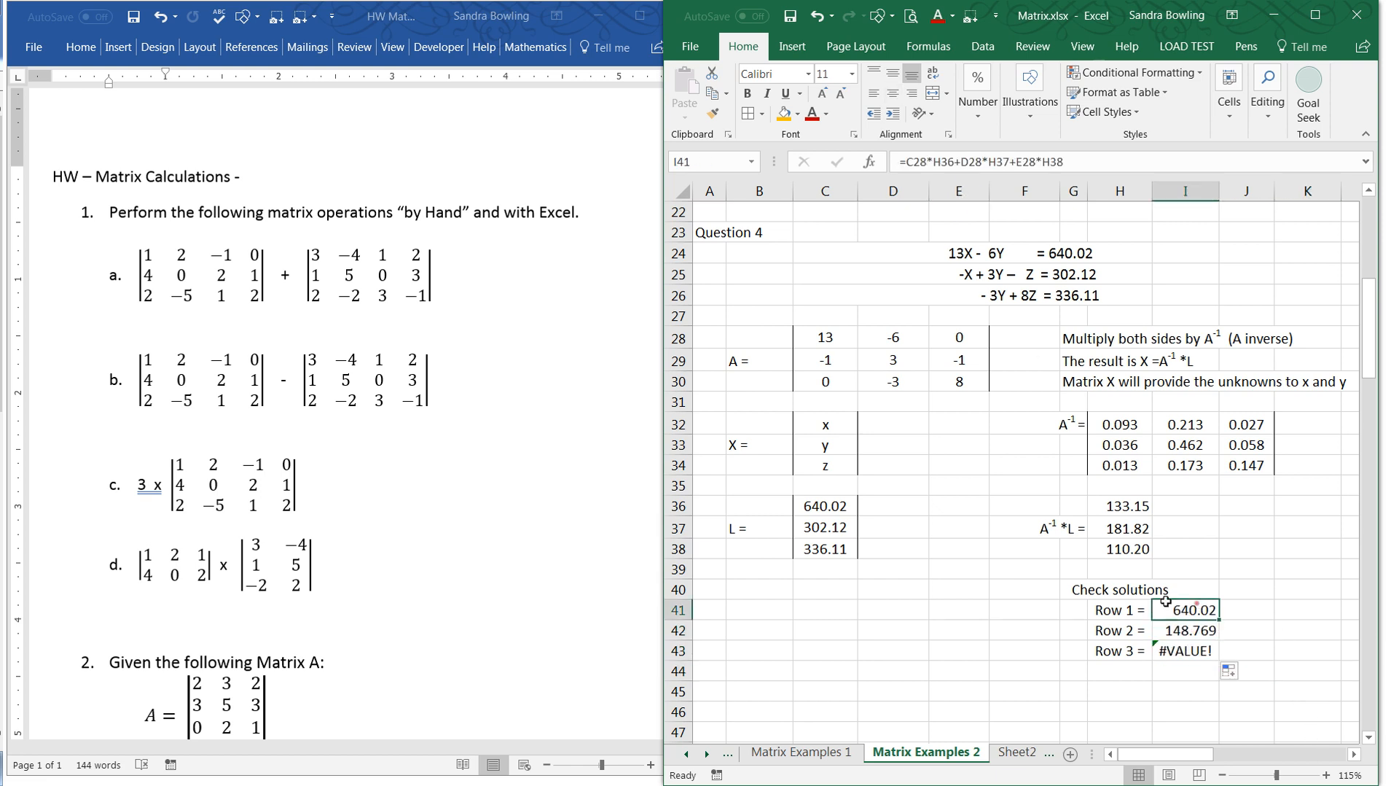
left_click(1074, 154)
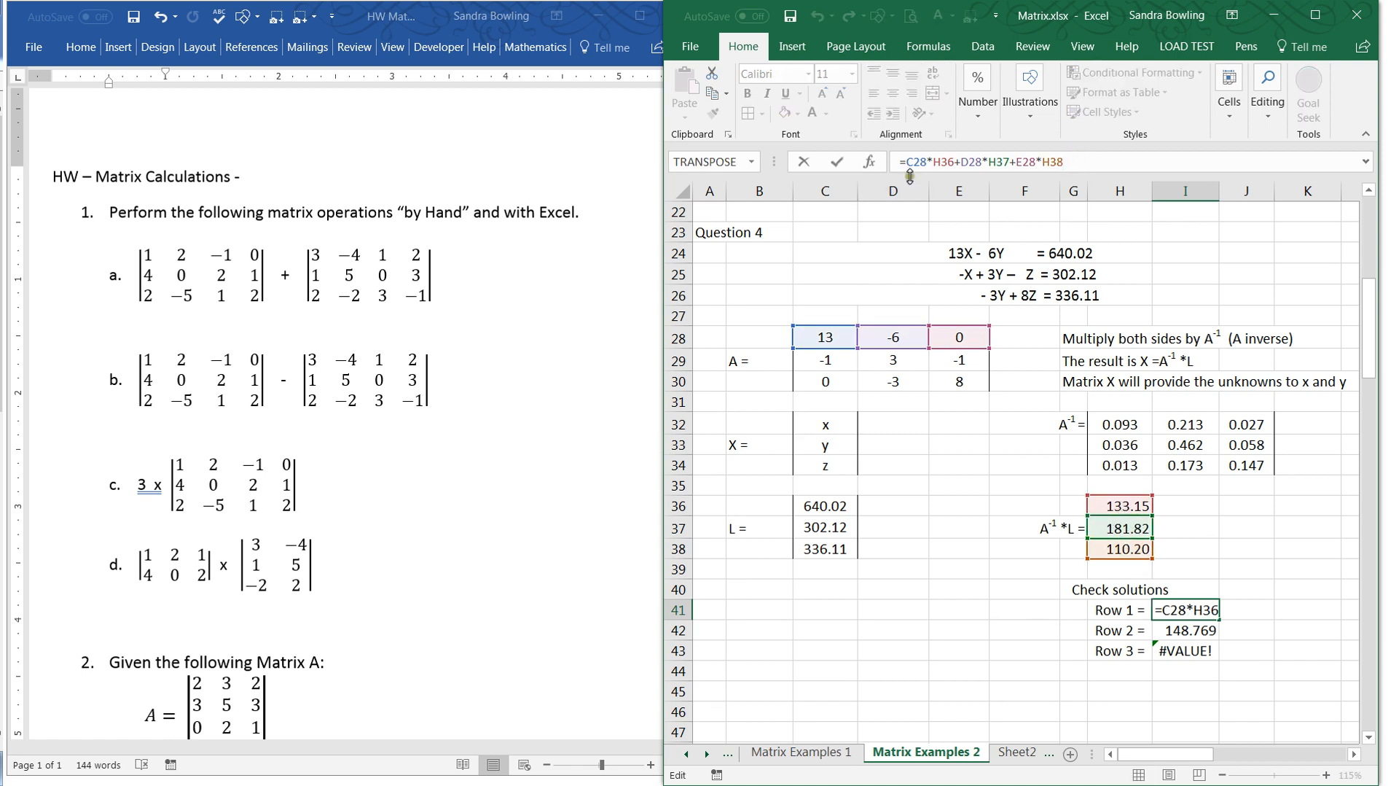
left_click(936, 162)
double_click(943, 161)
key("F4")
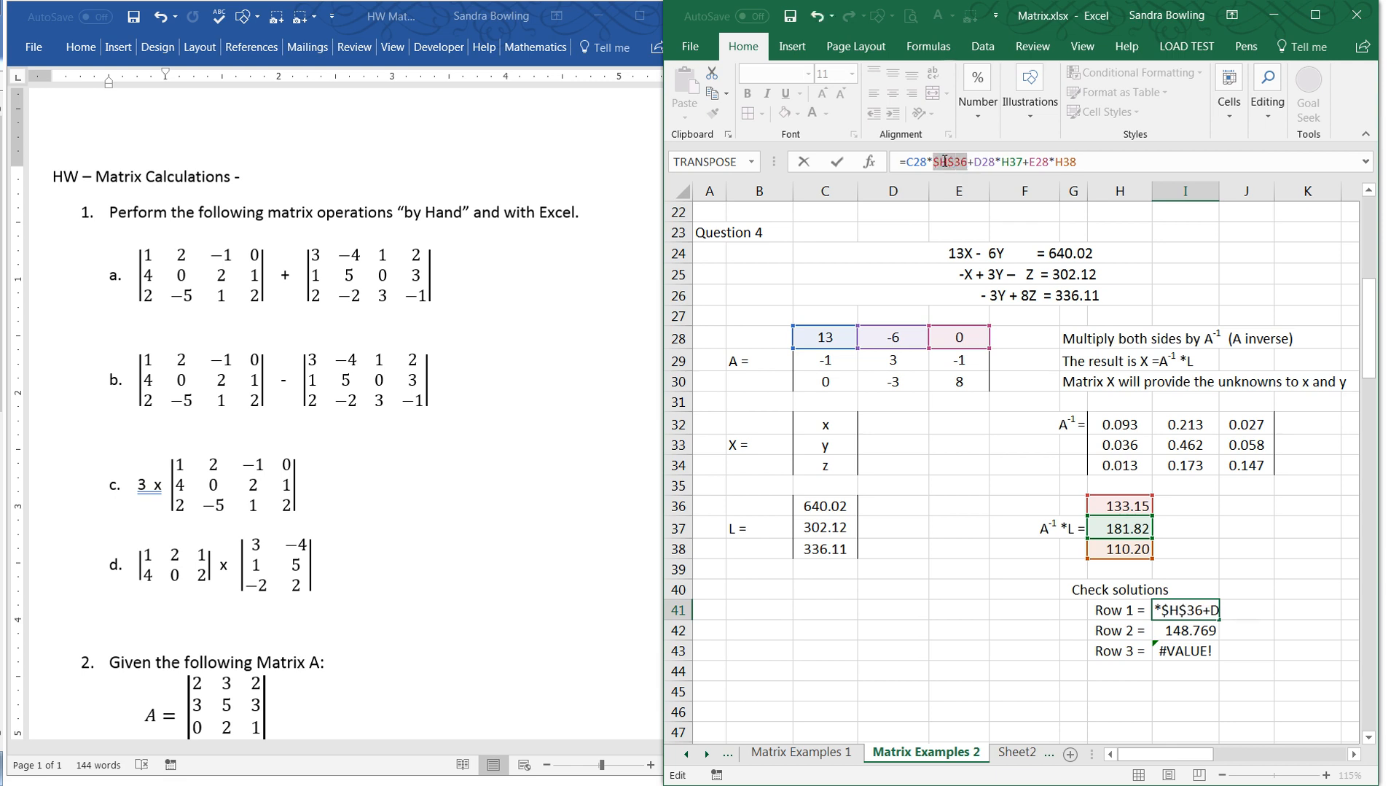
left_click(1013, 161)
double_click(1013, 161)
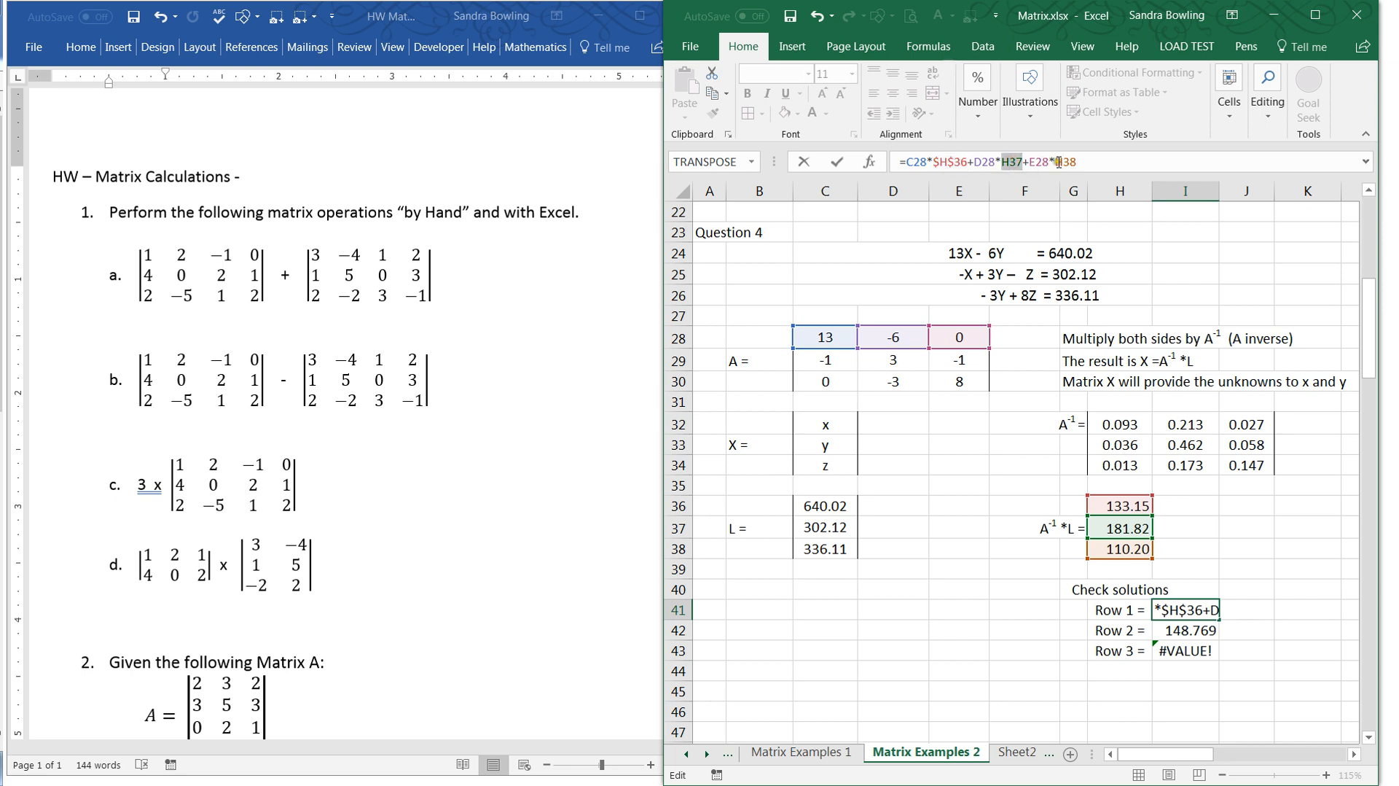
key("F4")
double_click(1082, 161)
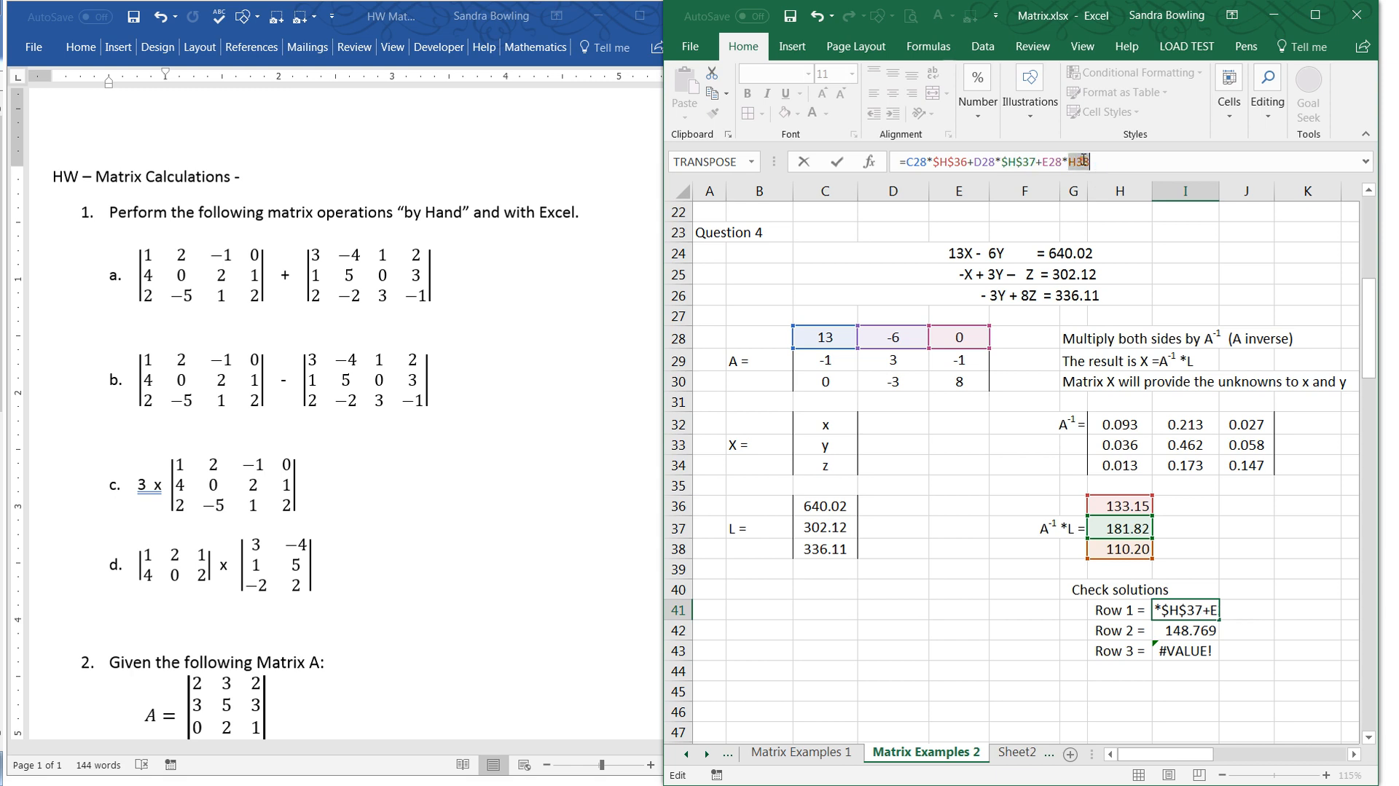
key("F4")
key("Return")
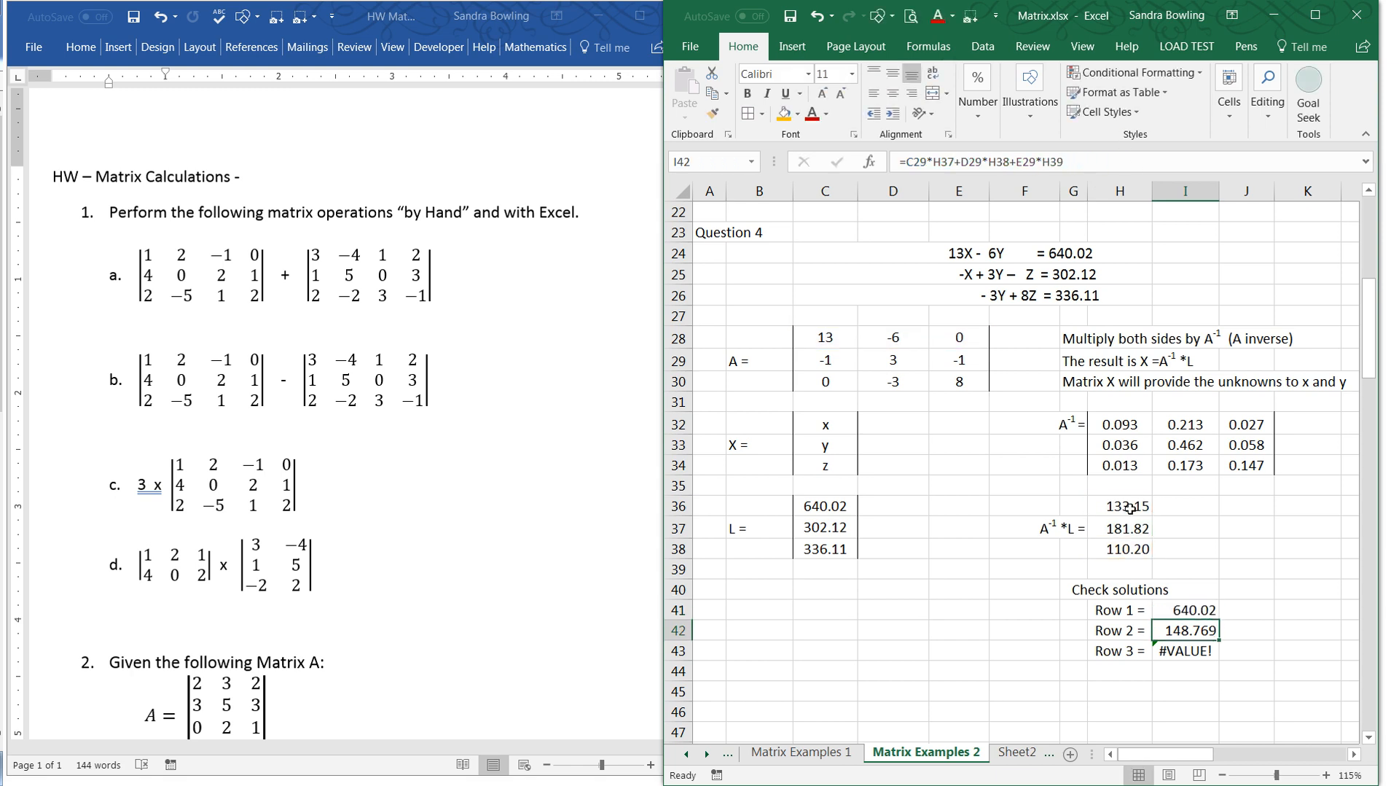
- Fill the Row 1 check formula from I41 down through I43 and inspect the cells referenced by the Row 3 formula
left_click(1199, 616)
left_click_drag(1221, 620, 1232, 658)
left_click(1195, 648)
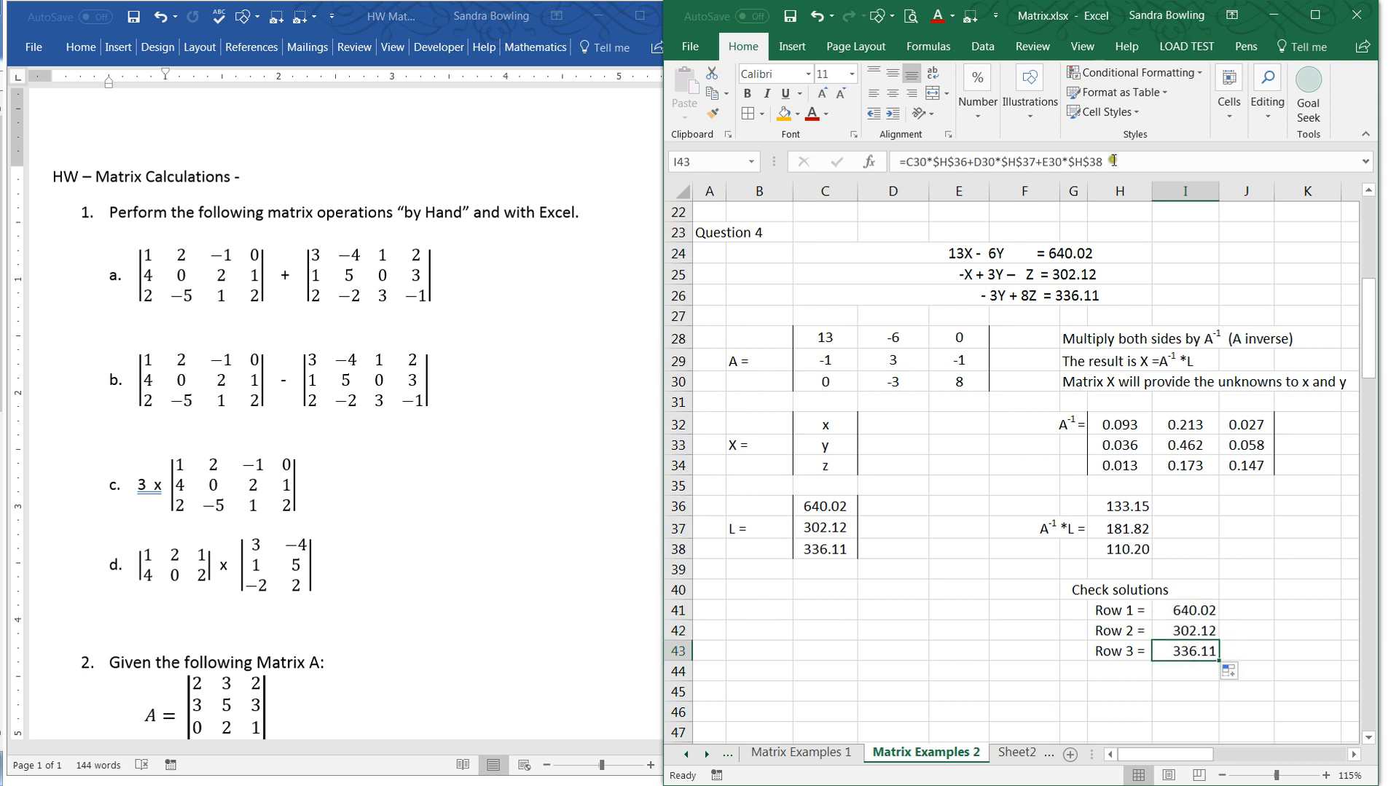
key("F2")
key("Escape")
- Compare the L matrix values in C36:C38 with the Row 1 to Row 3 results under Check solutions
left_click_drag(868, 503, 817, 559)
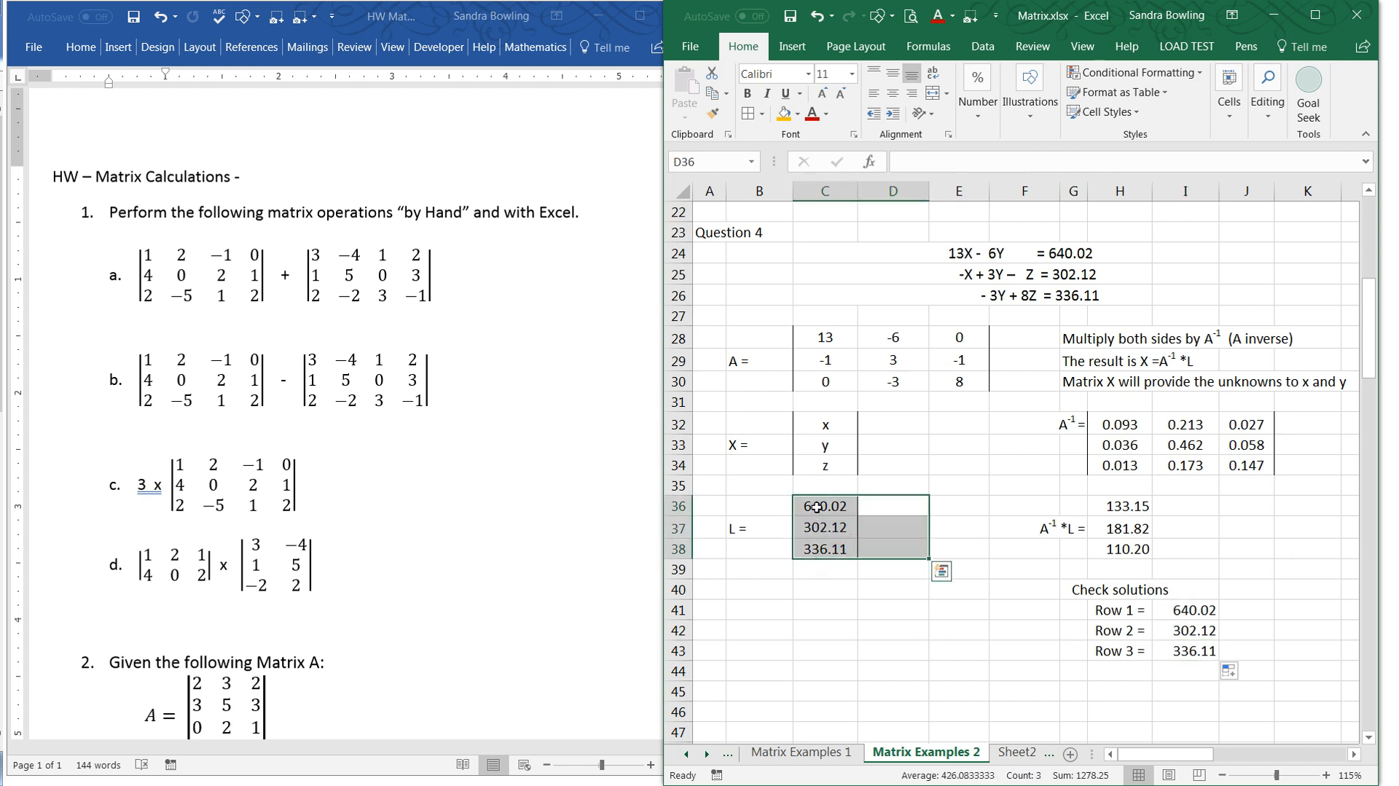
left_click_drag(817, 508, 819, 554)
left_click(1075, 691)
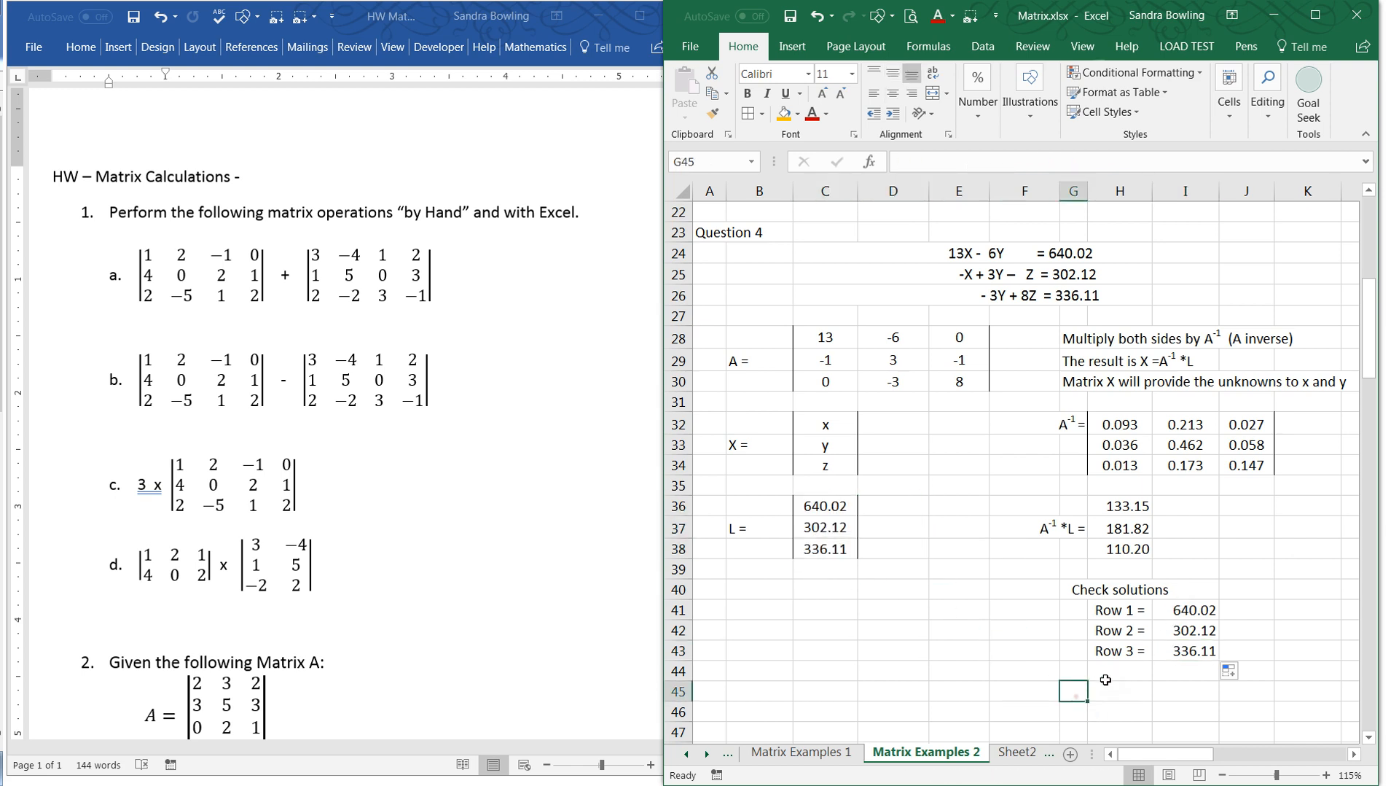